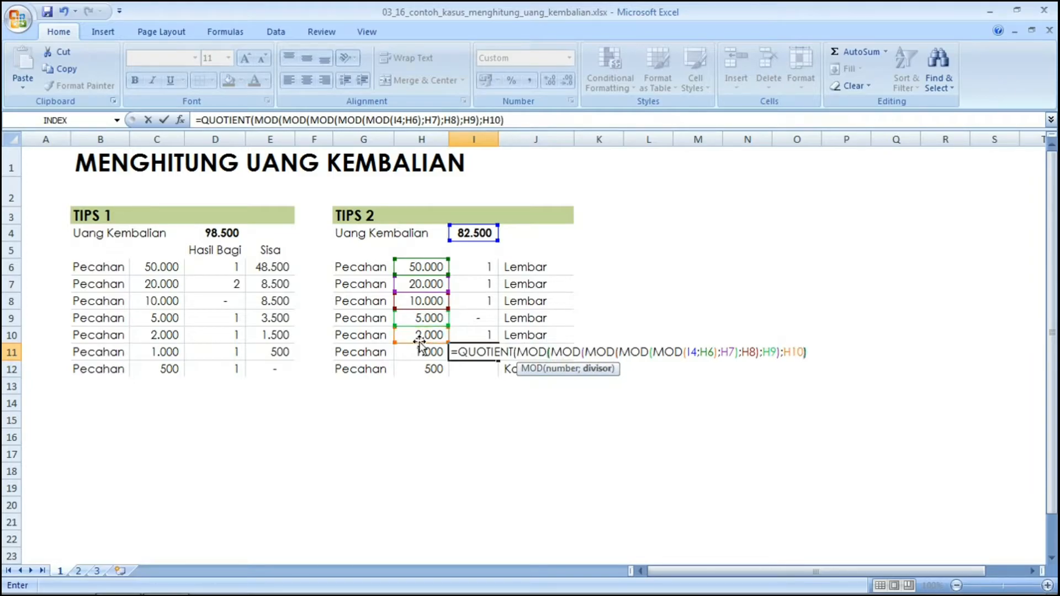
Commit the Tips 2 formula for the 1.000 row and begin typing a new =QU formula.
{"action": "key", "text": "Return"}
{"action": "type", "text": "=QU"}
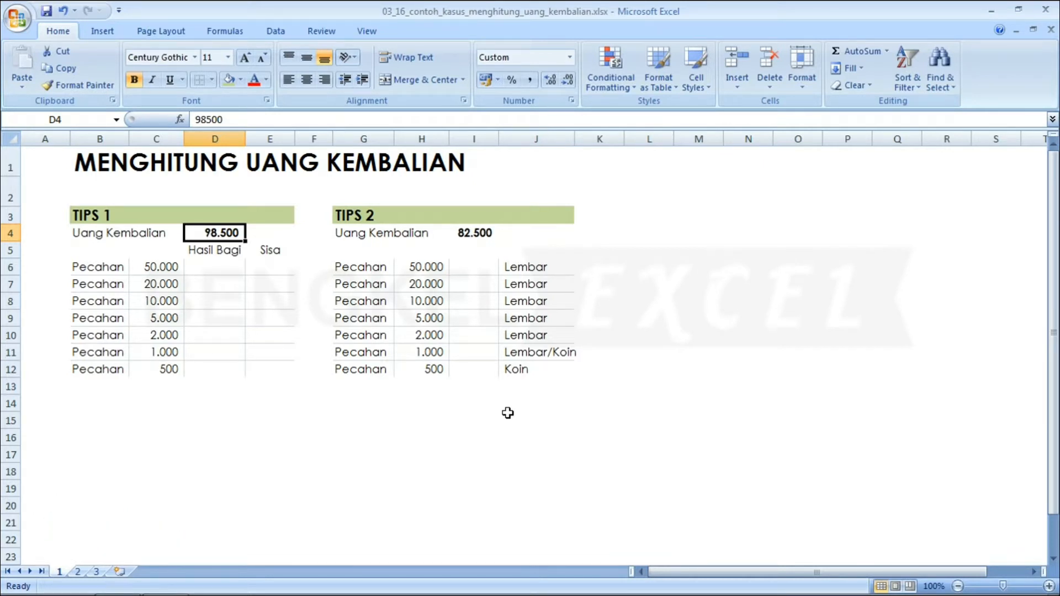
{"action": "key", "text": "Left"}
{"action": "key", "text": "Up"}
{"action": "key", "text": "Right"}
{"action": "key", "text": "Down"}
{"action": "key", "text": "Down"}
{"action": "key", "text": "Down"}
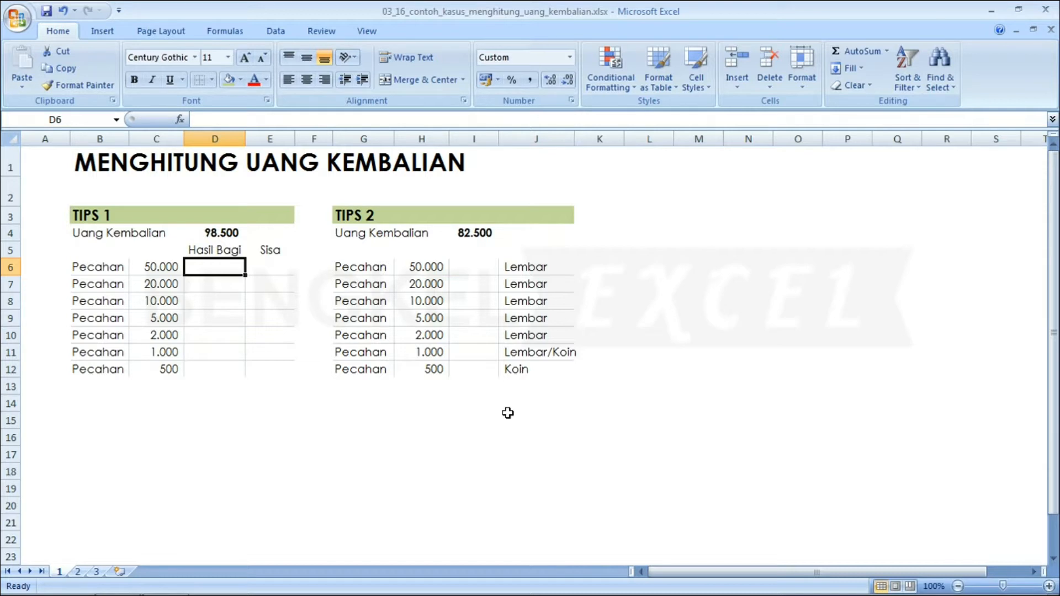
{"action": "key", "text": "Down"}
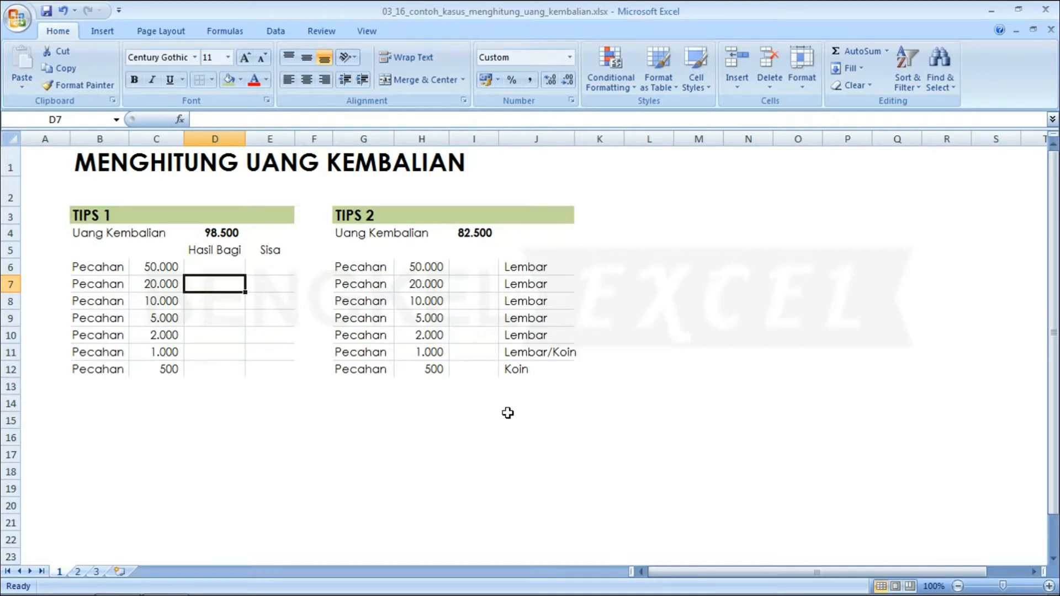
{"action": "key", "text": "Up"}
{"action": "key", "text": "Up"}
{"action": "key", "text": "Up"}
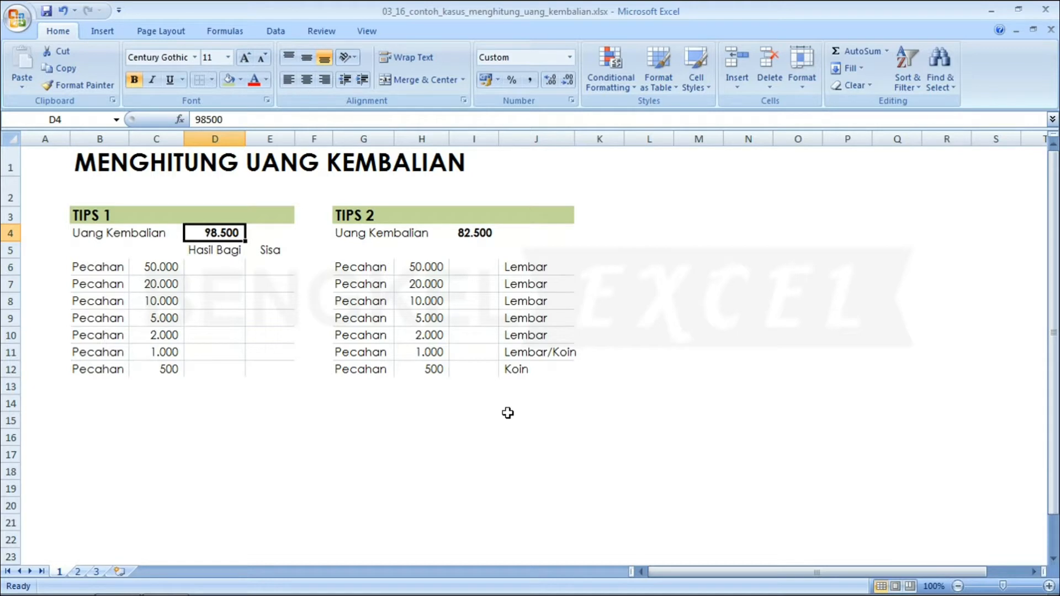
{"action": "key", "text": "Down"}
{"action": "key", "text": "Down"}
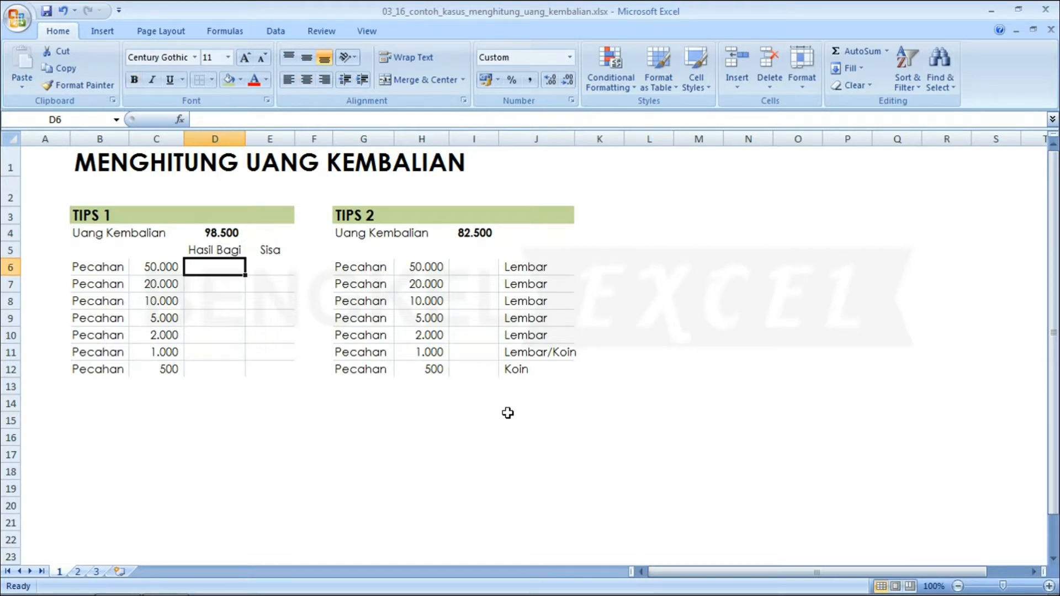
{"action": "key", "text": "Left"}
{"action": "key", "text": "Right"}
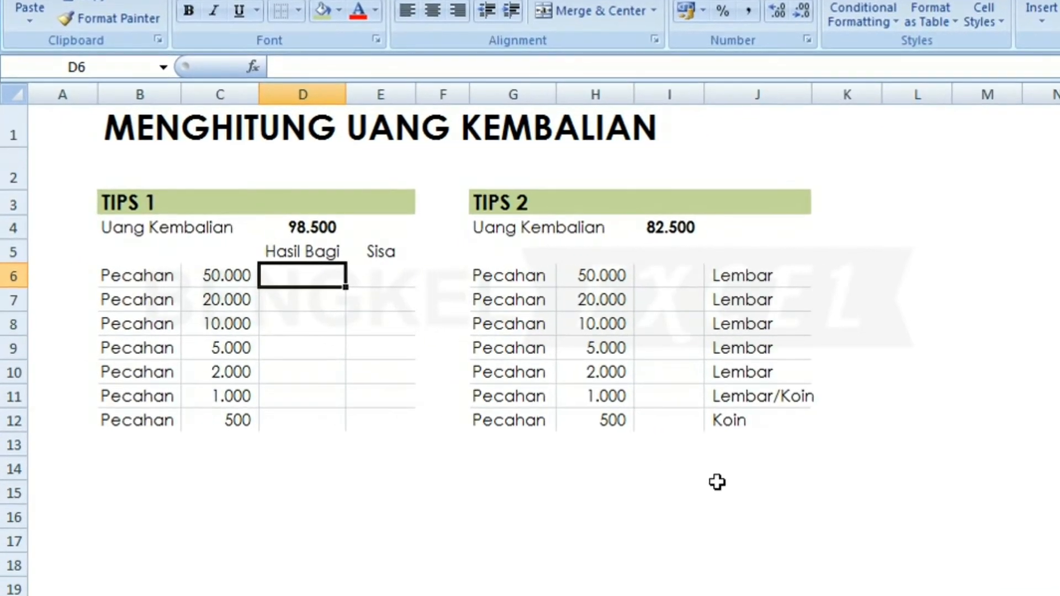
Enter =QUOTIENT(D4;C6) in D6 to count the 50.000 notes in 98.500, then check it.
{"action": "type", "text": "Q"}
{"action": "key", "text": "BackSpace"}
{"action": "type", "text": "=QU"}
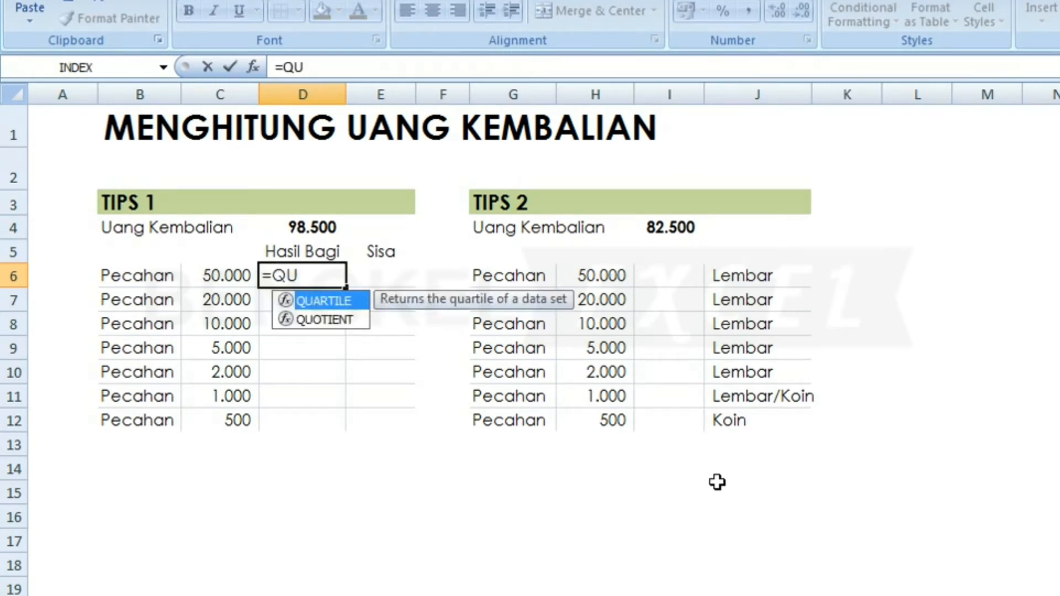
{"action": "key", "text": "Down"}
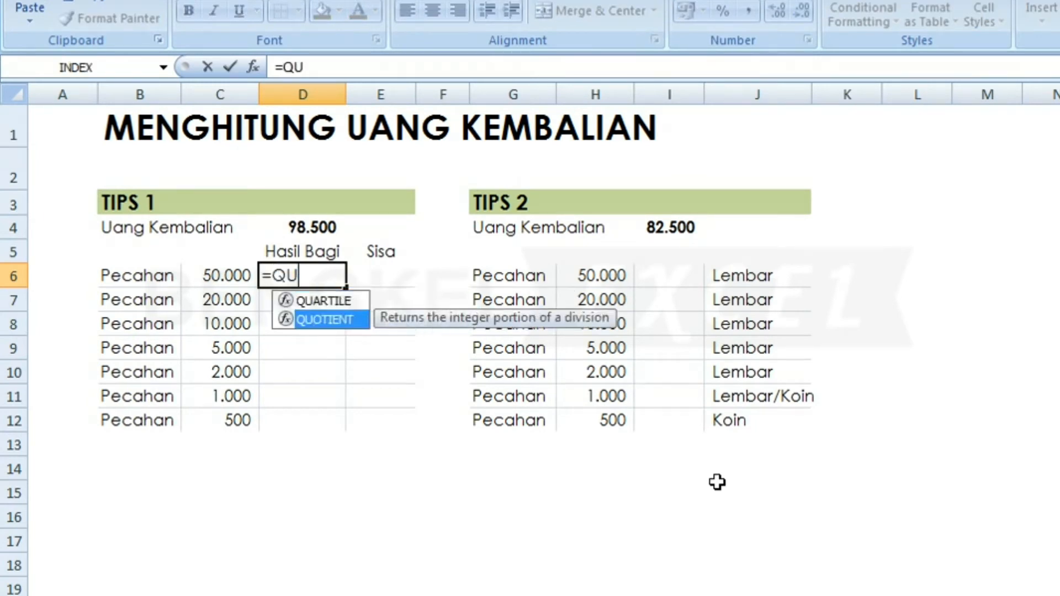
{"action": "key", "text": "Tab"}
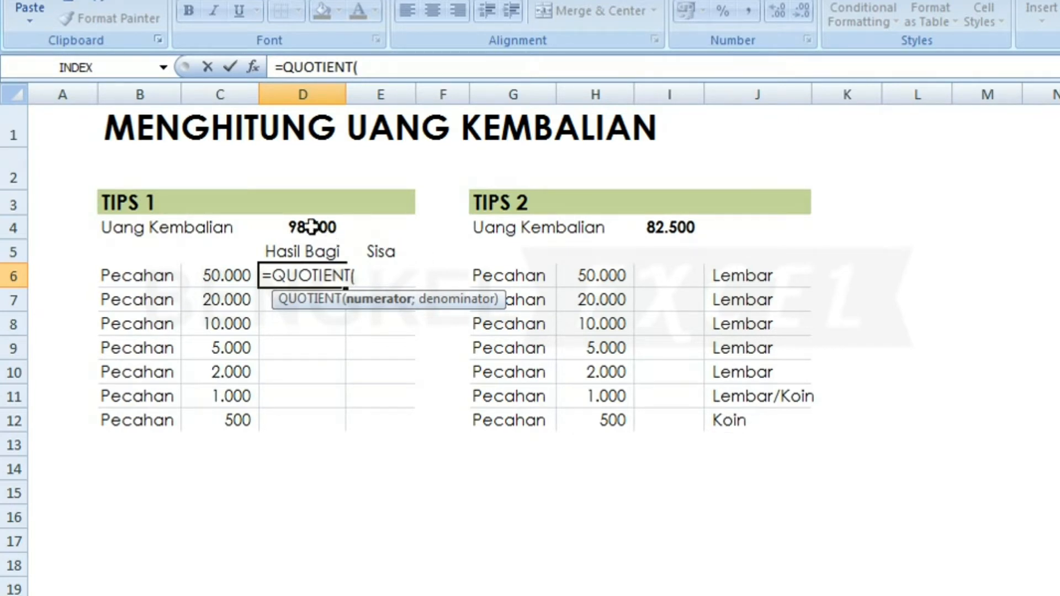
{"action": "left_click", "coordinate": [312, 226]}
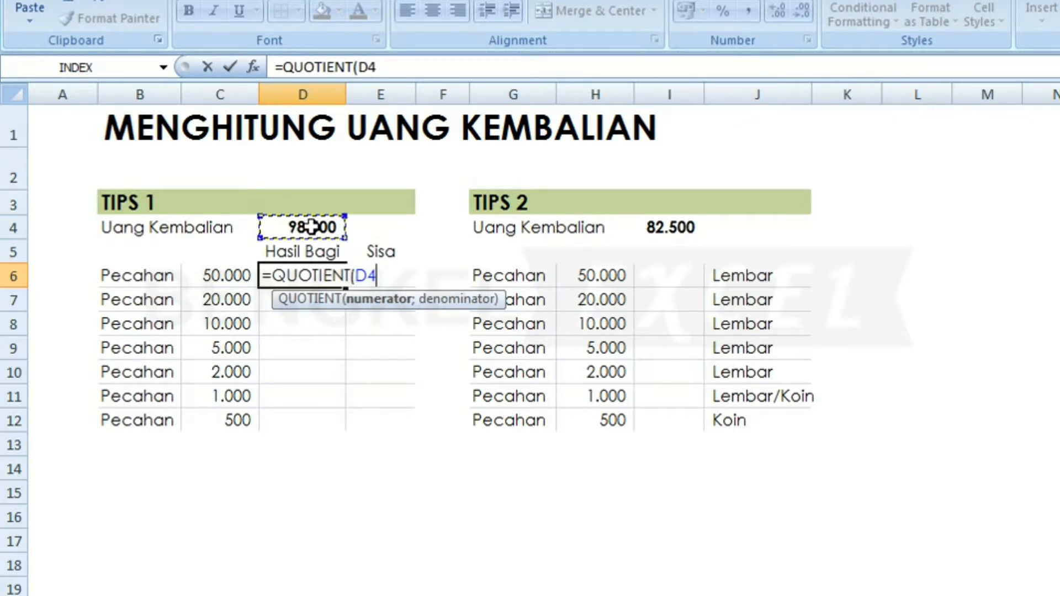
{"action": "type", "text": ";"}
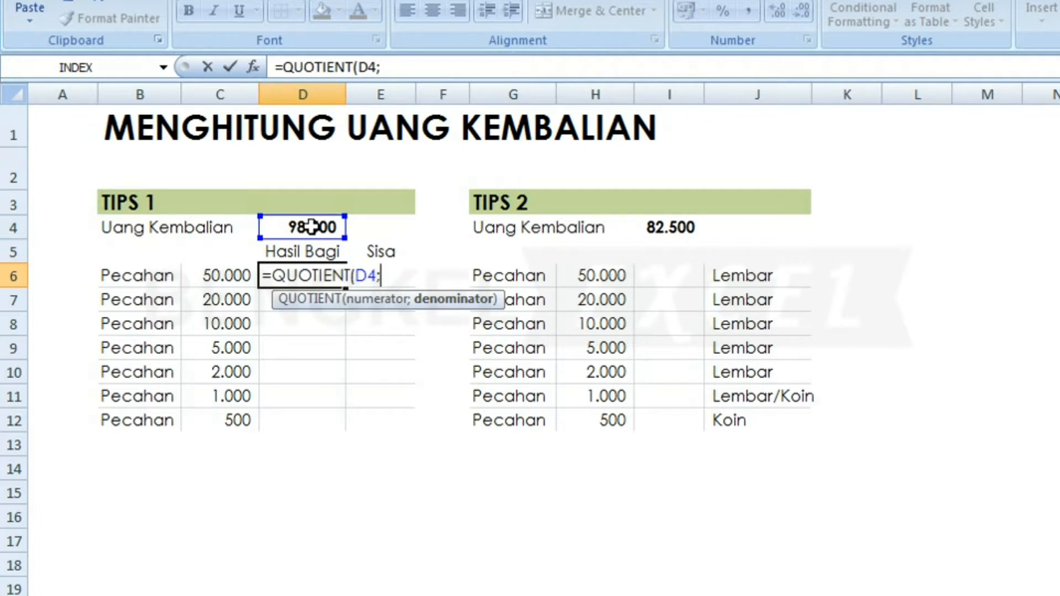
{"action": "left_click", "coordinate": [217, 279]}
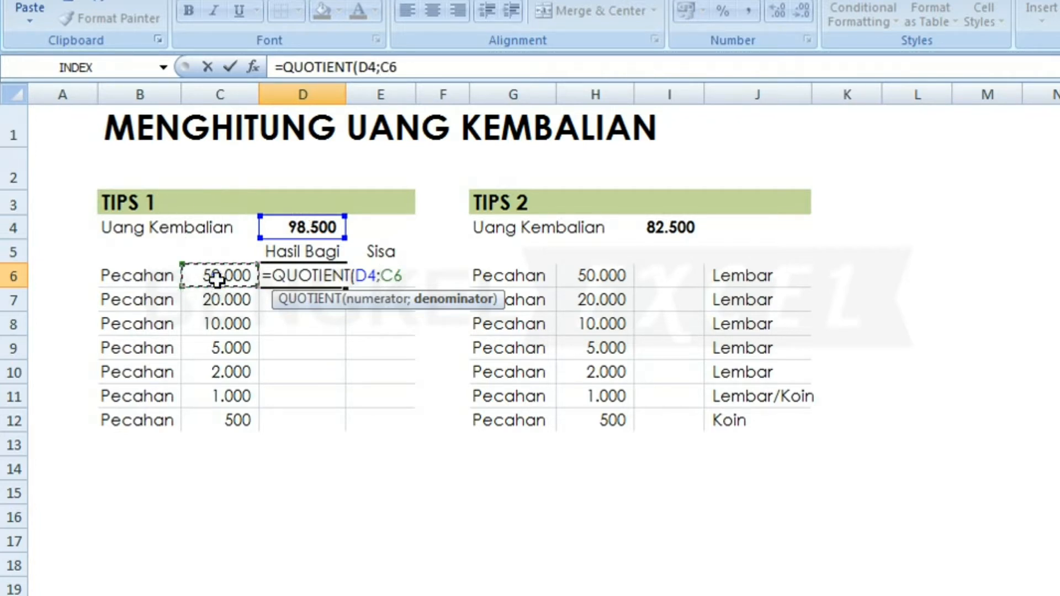
{"action": "key", "text": "Return"}
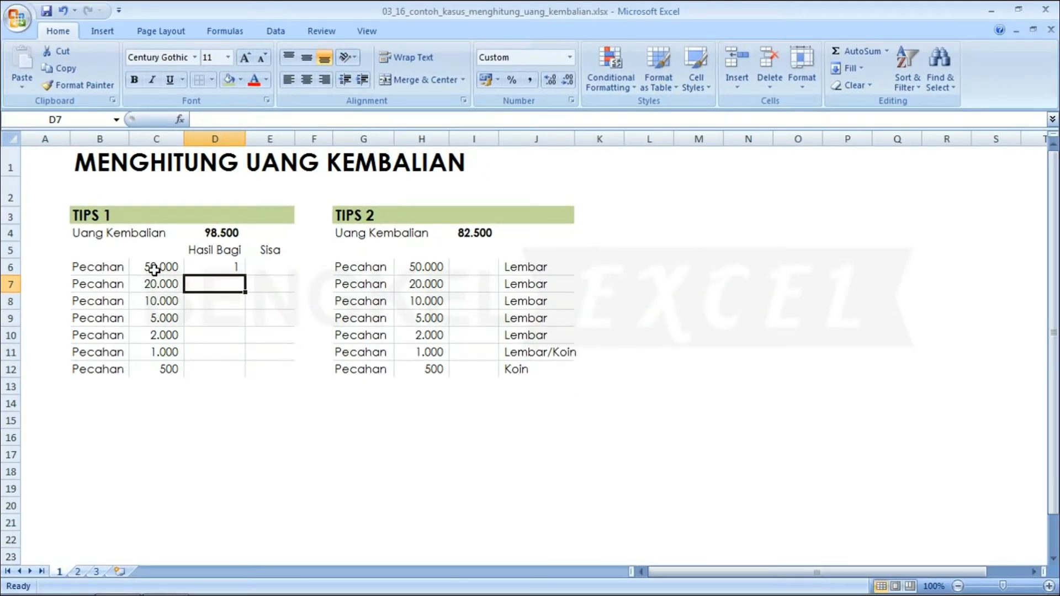
{"action": "left_click", "coordinate": [223, 268]}
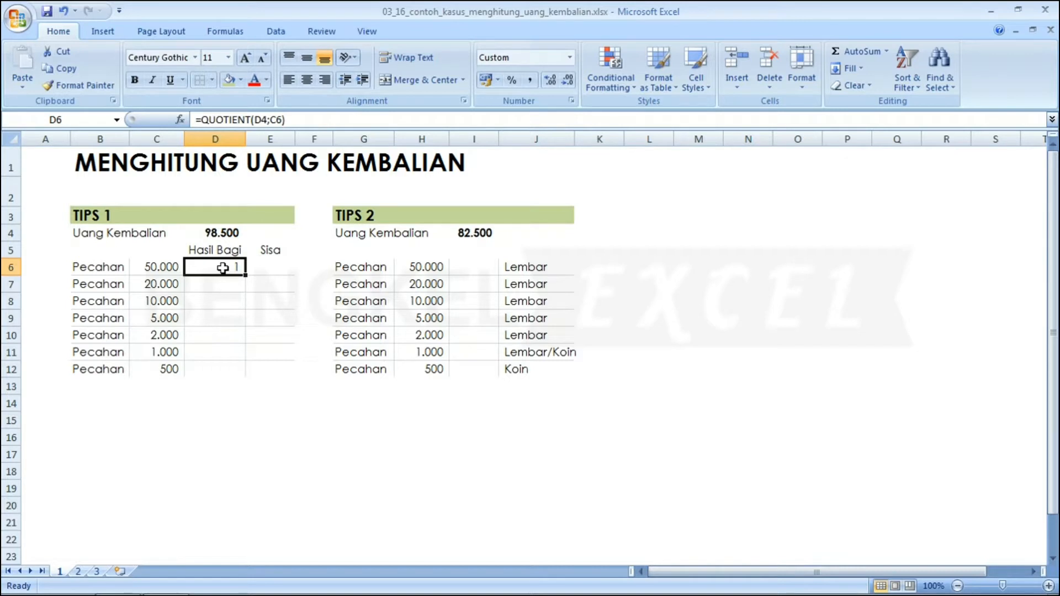
{"action": "key", "text": "Left"}
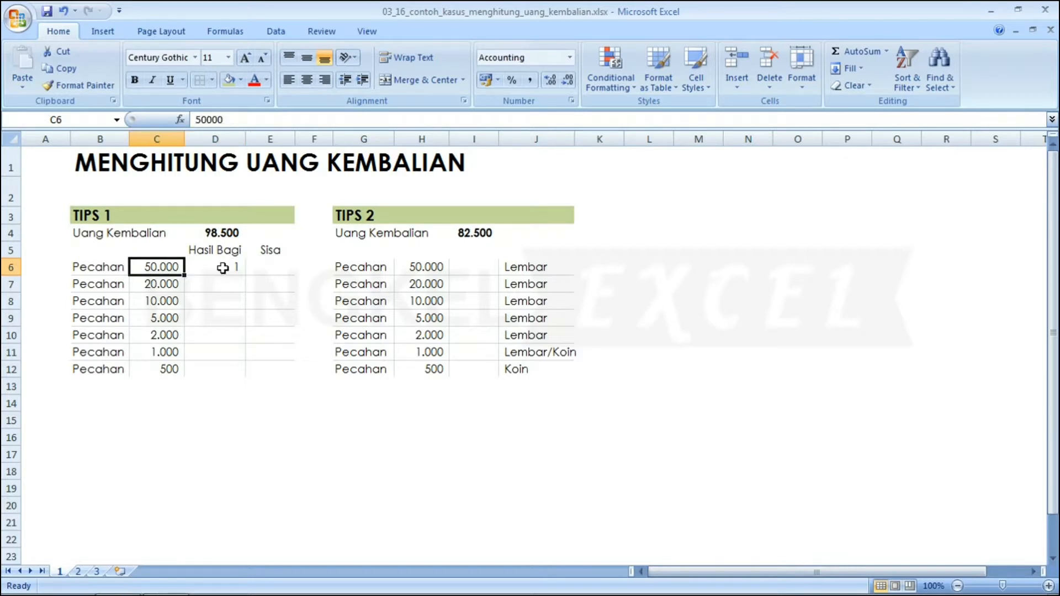
{"action": "key", "text": "Right"}
{"action": "key", "text": "Right"}
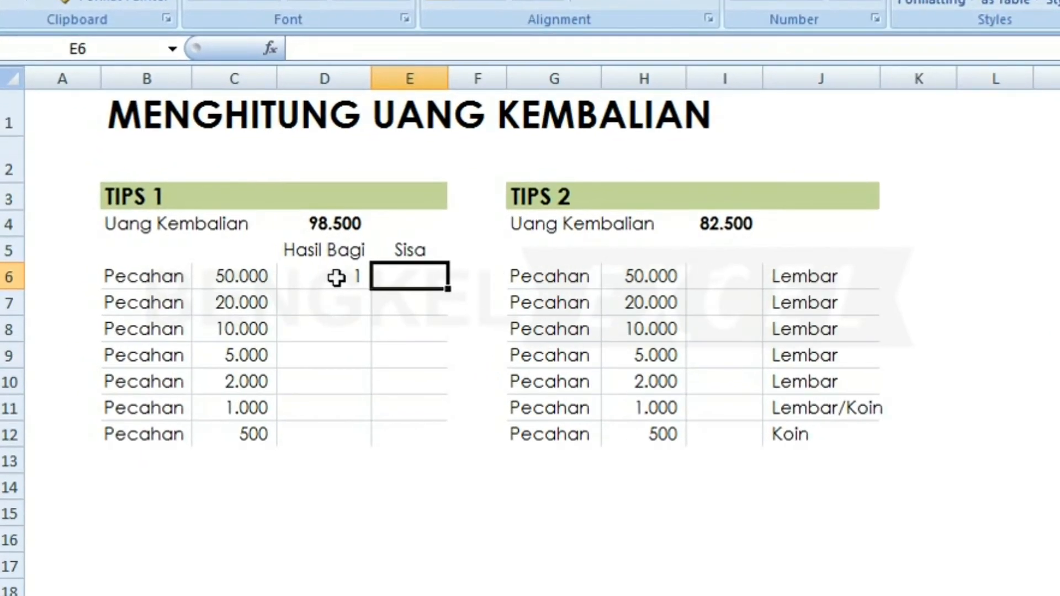
Enter =MOD(D4;C6) in E6 to get the 48.500 remainder after the 50.000 note.
{"action": "type", "text": "="}
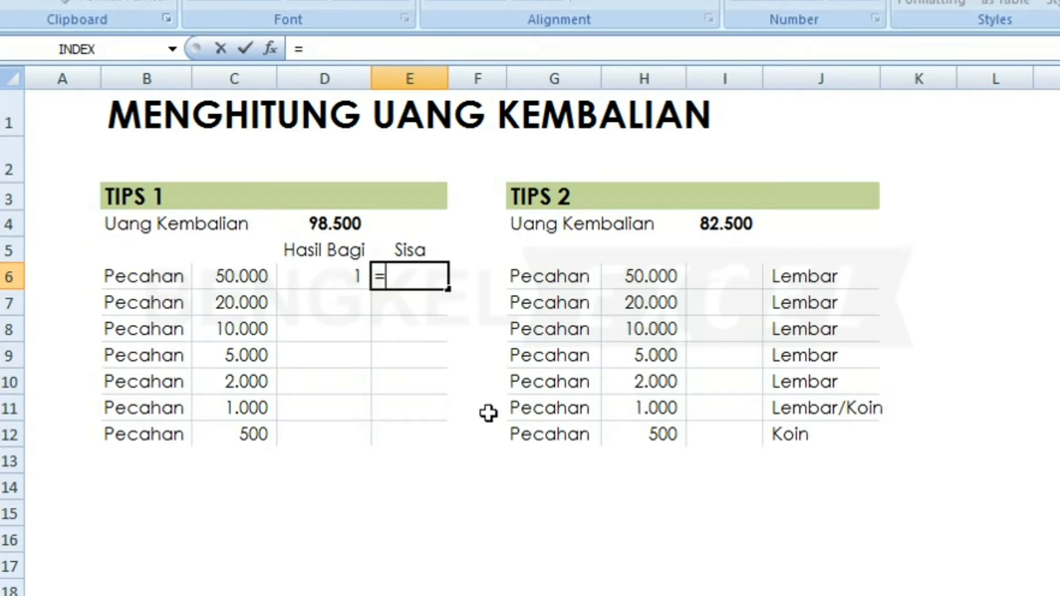
{"action": "type", "text": "MO"}
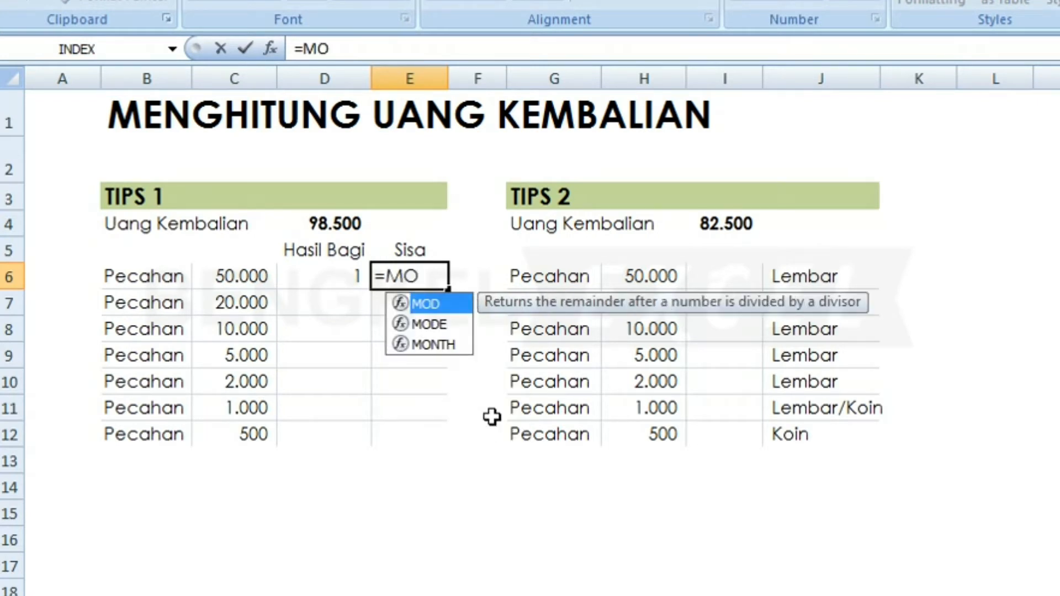
{"action": "key", "text": "Tab"}
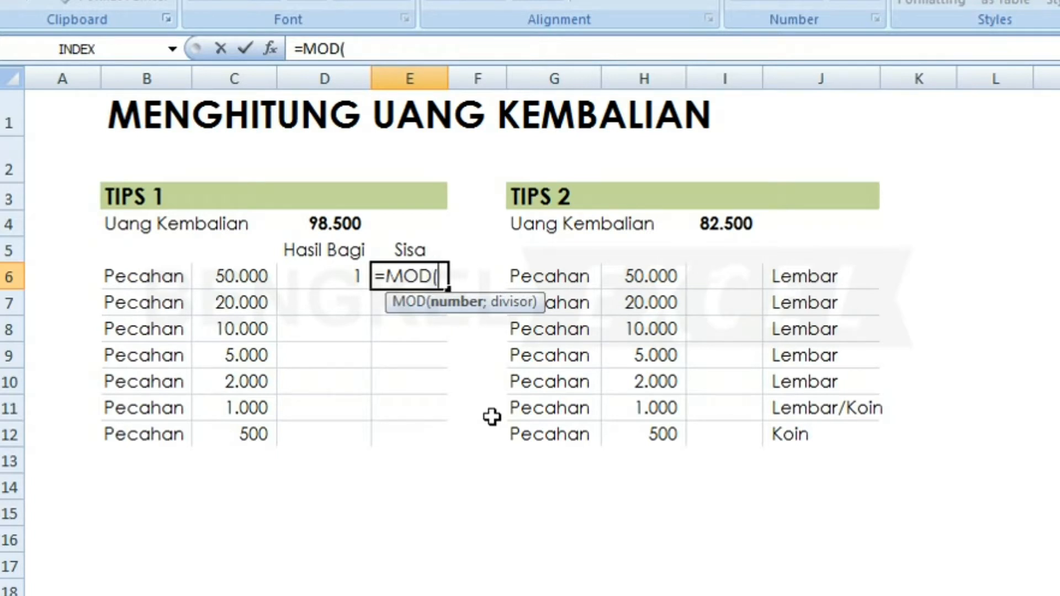
{"action": "left_click", "coordinate": [320, 222]}
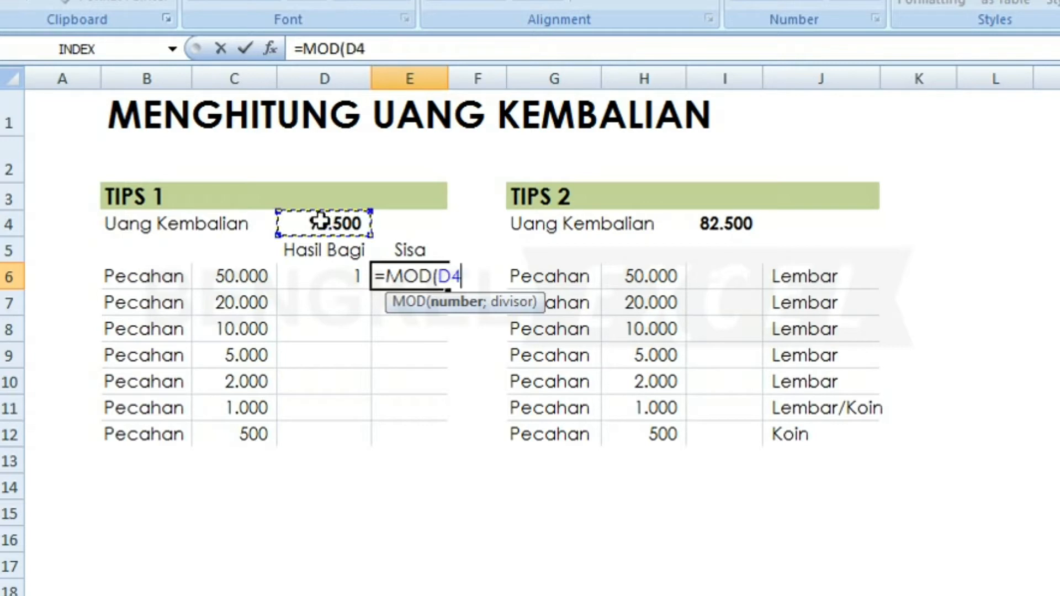
{"action": "type", "text": ";"}
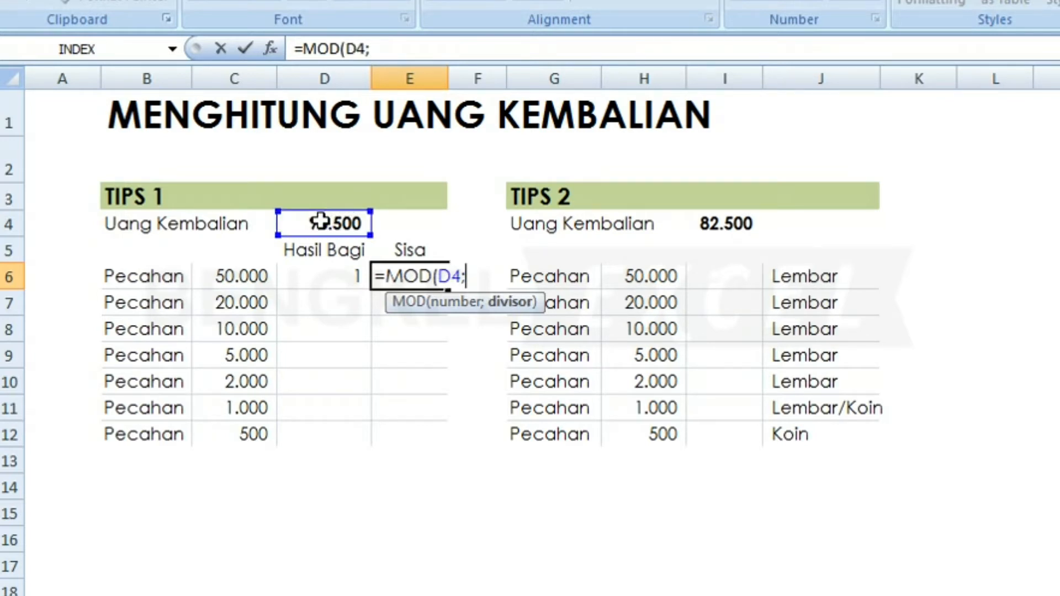
{"action": "left_click", "coordinate": [224, 277]}
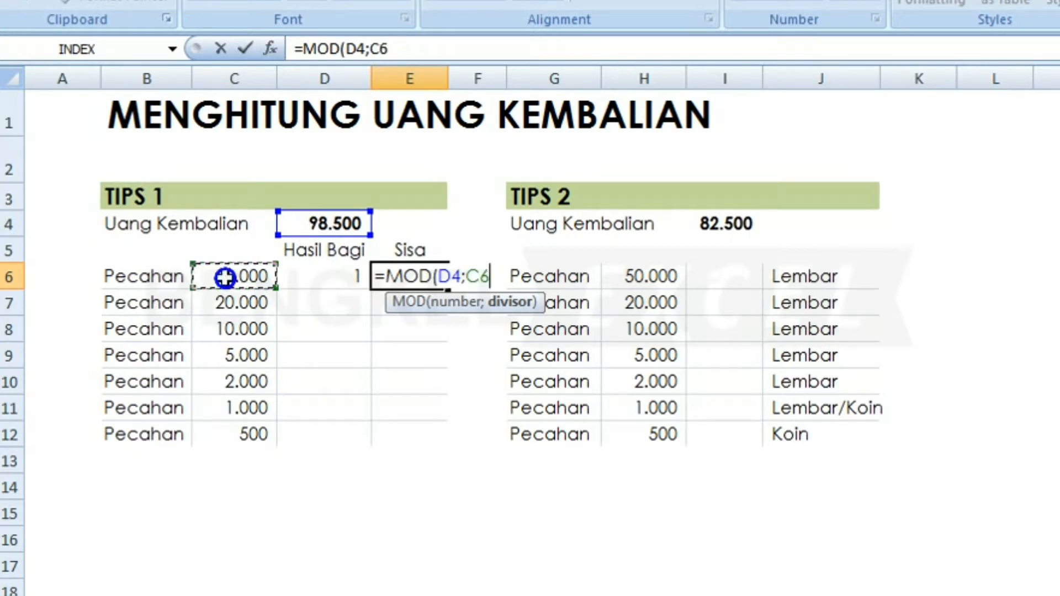
{"action": "type", "text": ")"}
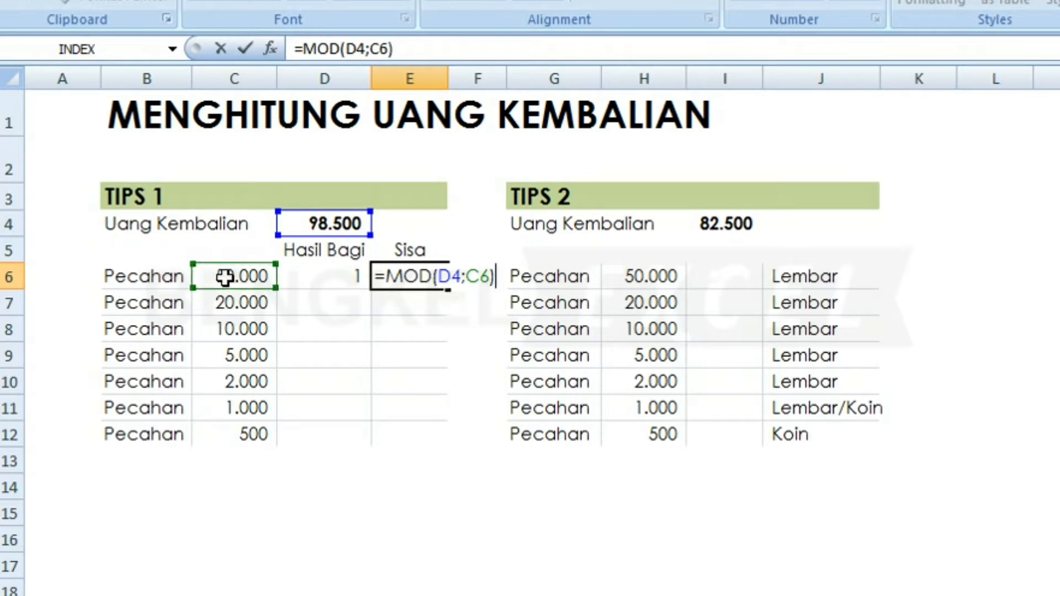
{"action": "key", "text": "Return"}
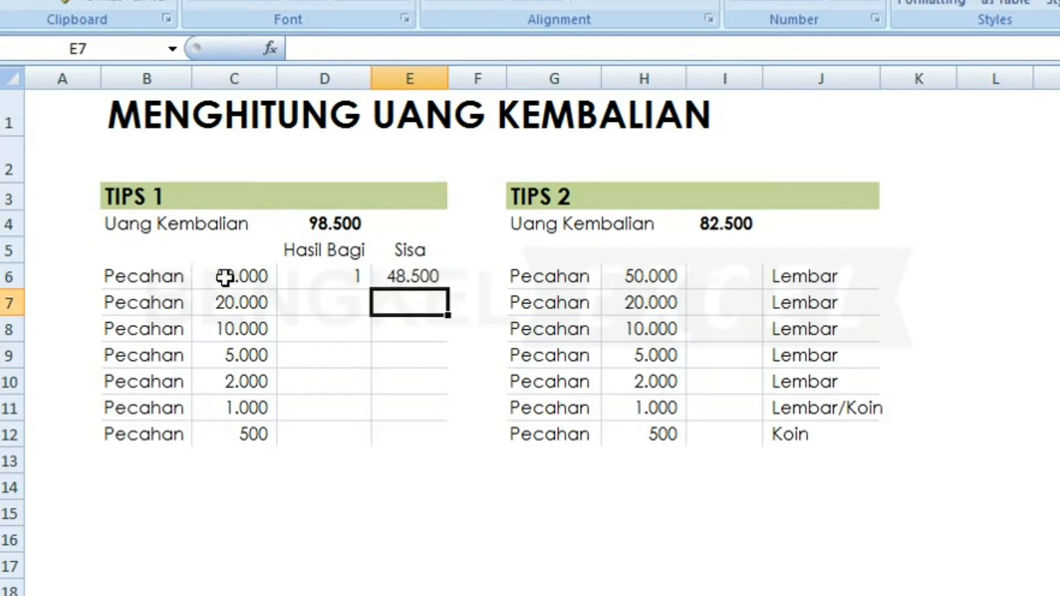
Review the D6 and E6 formulas and select the 20.000 row's Hasil Bagi cell.
{"action": "key", "text": "Up"}
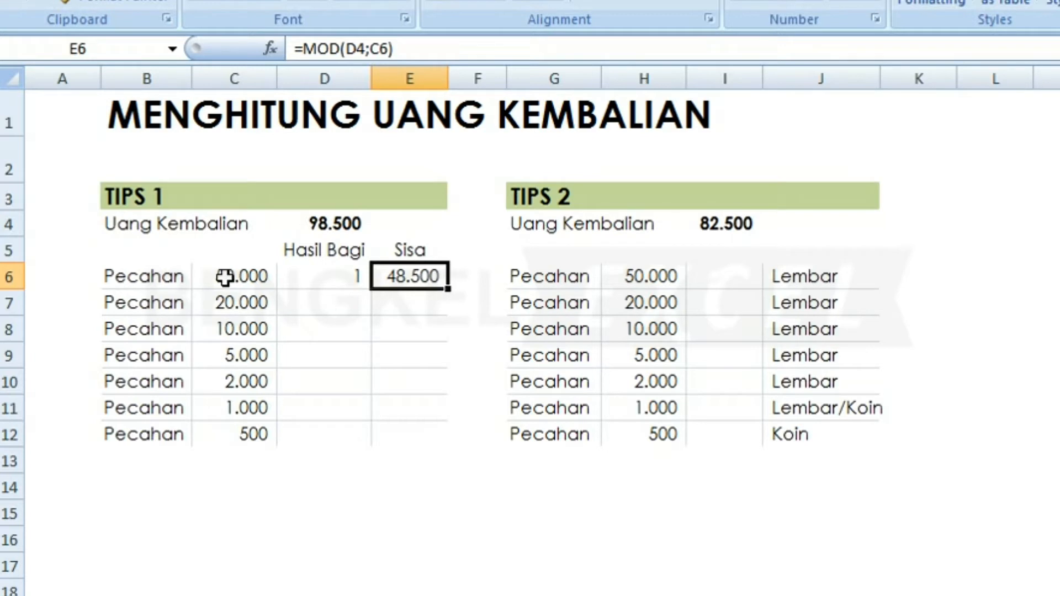
{"action": "key", "text": "Left"}
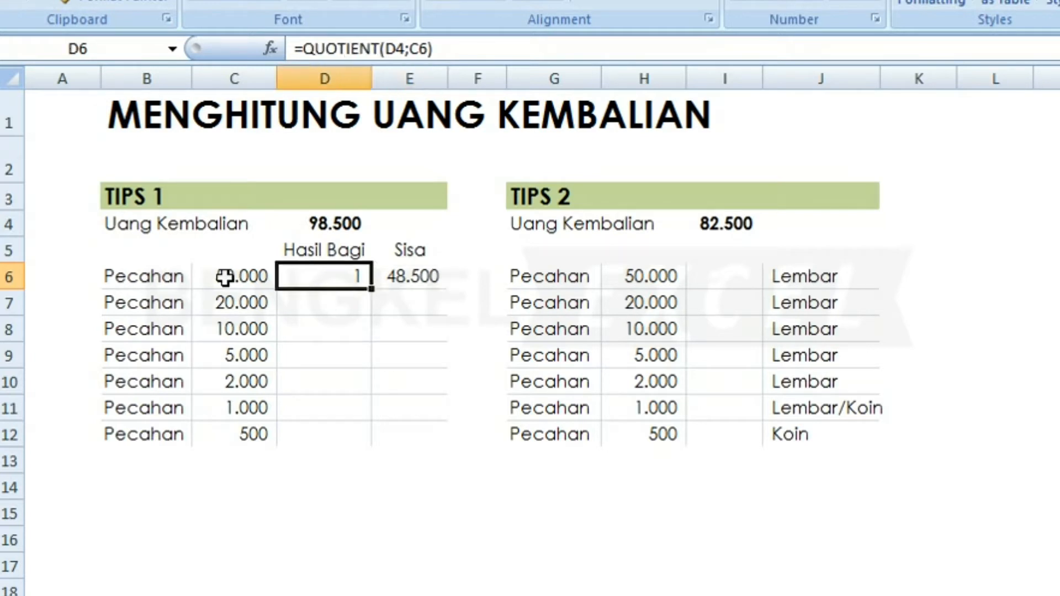
{"action": "left_click", "coordinate": [354, 304]}
{"action": "key", "text": "Right"}
{"action": "key", "text": "Up"}
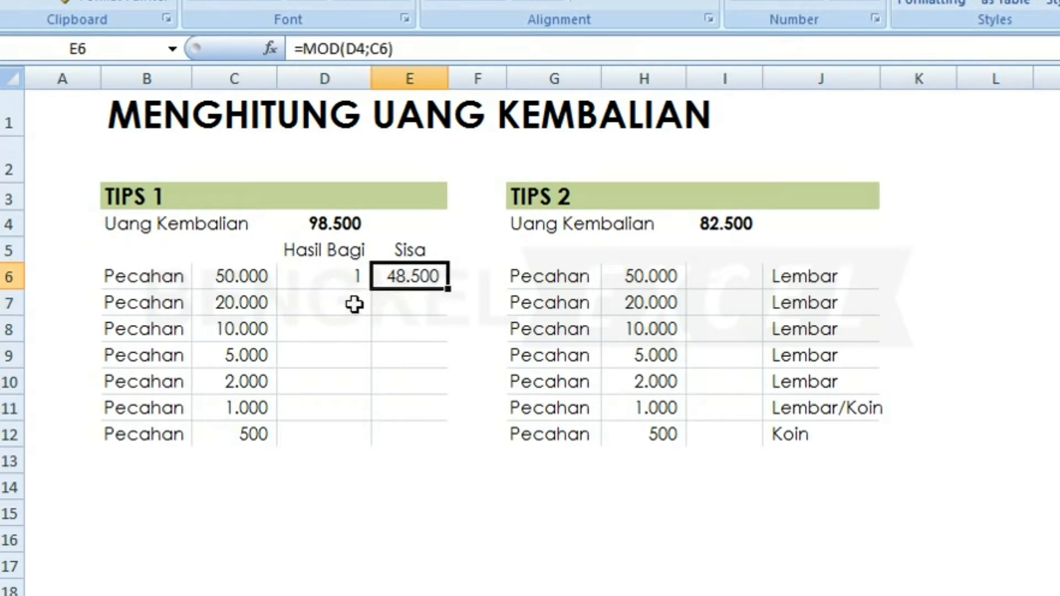
{"action": "key", "text": "Left"}
{"action": "key", "text": "Left"}
{"action": "key", "text": "Down"}
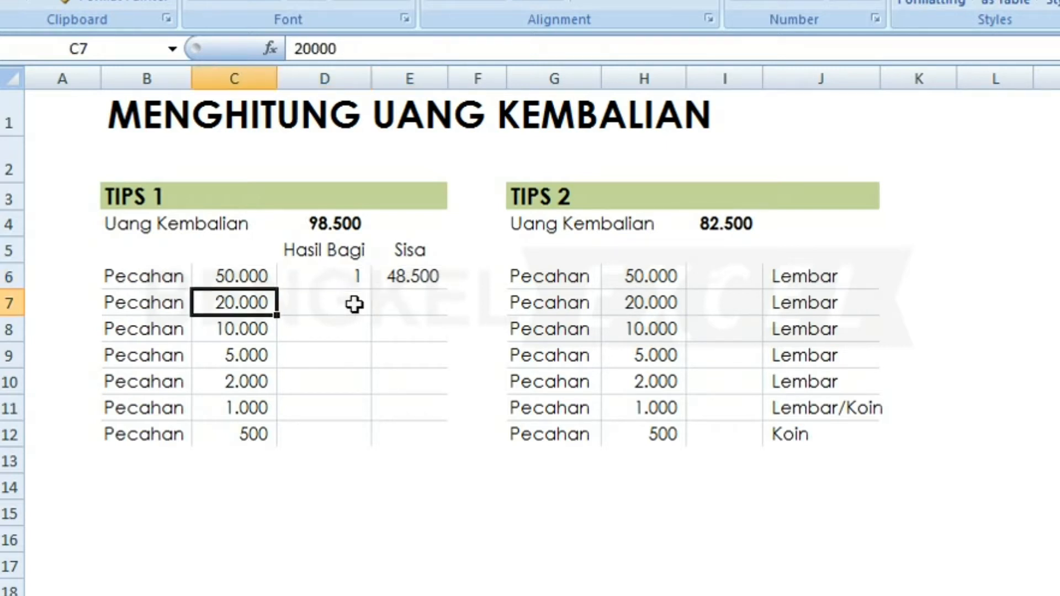
{"action": "key", "text": "Right"}
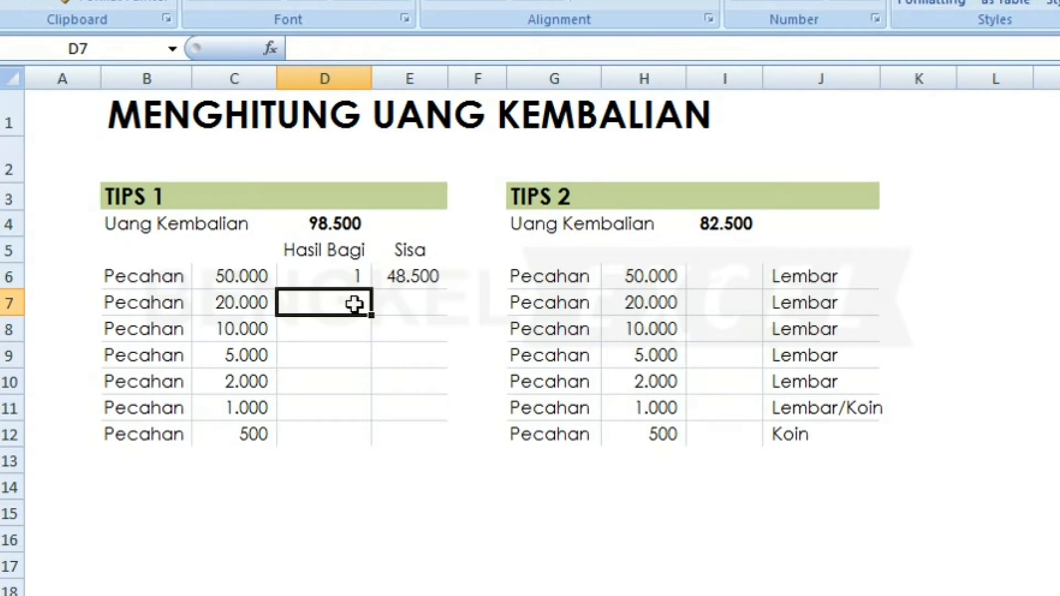
Enter =QUOTIENT(E6;C7) in D7, giving 2 notes of 20.000.
{"action": "type", "text": "="}
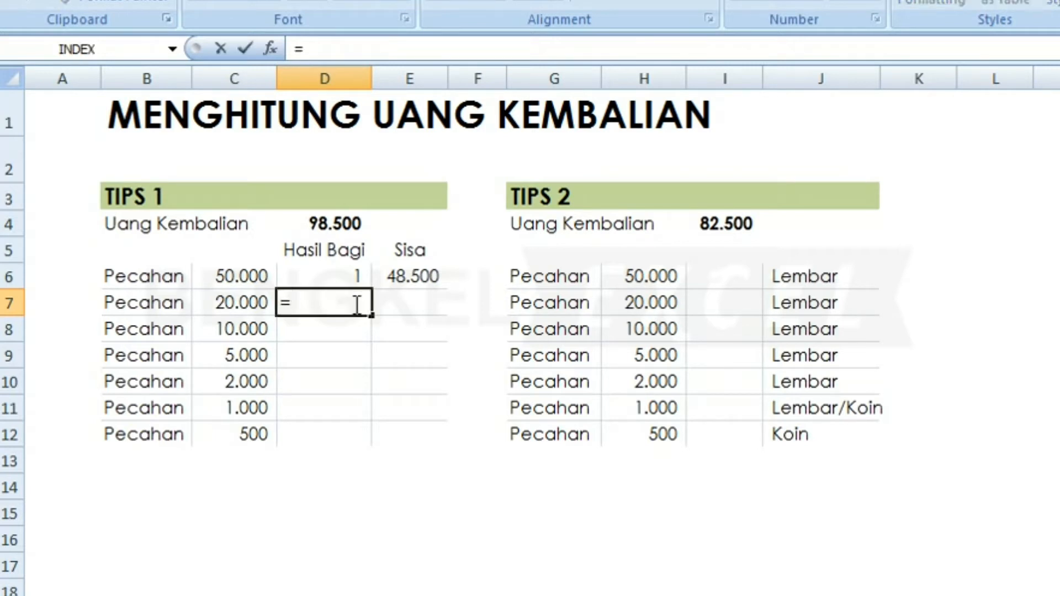
{"action": "type", "text": "QU"}
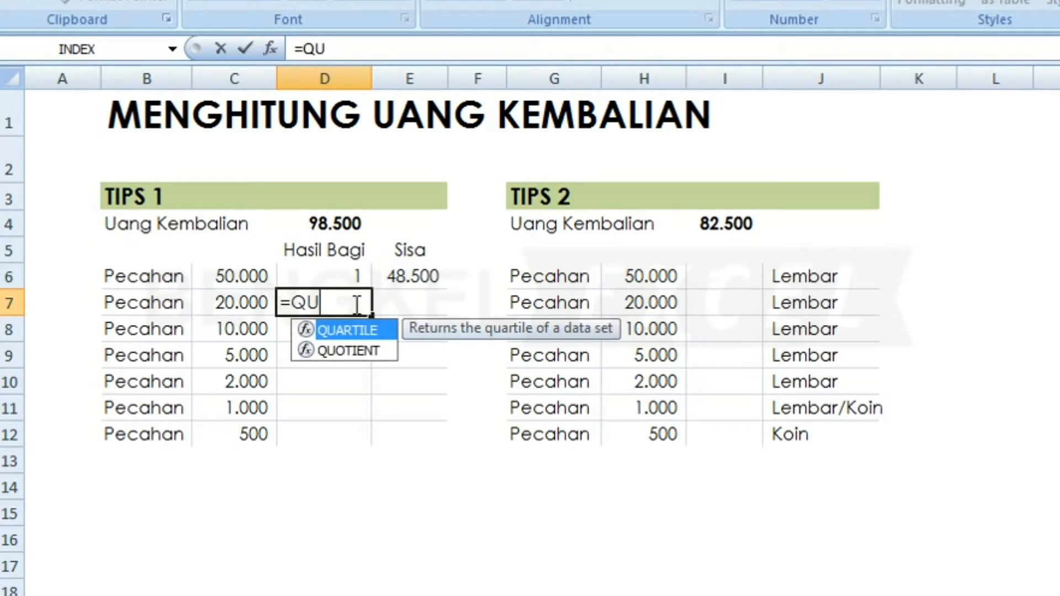
{"action": "key", "text": "Down"}
{"action": "key", "text": "Tab"}
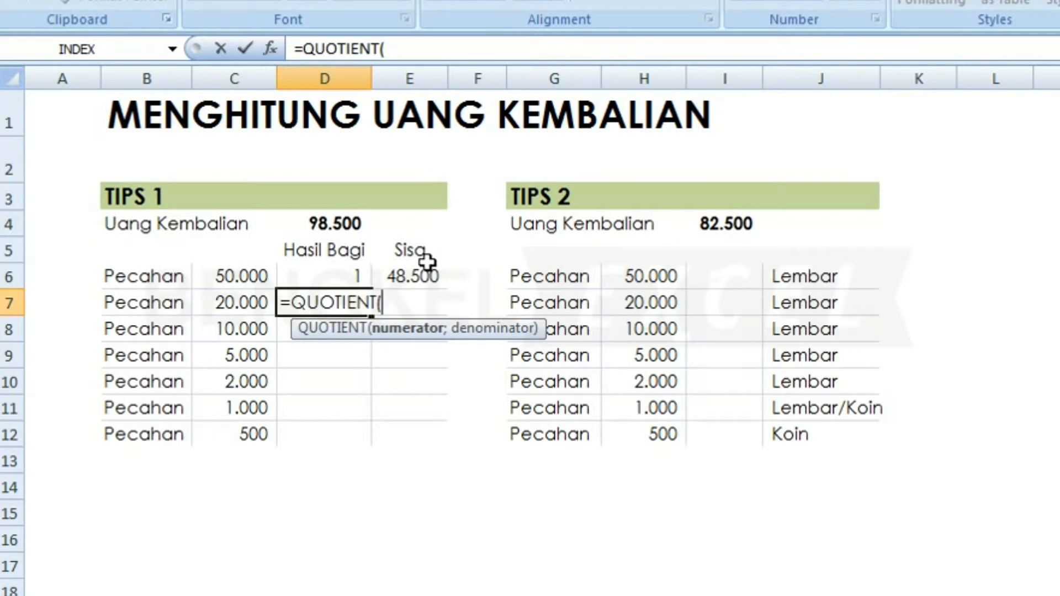
{"action": "left_click", "coordinate": [415, 272]}
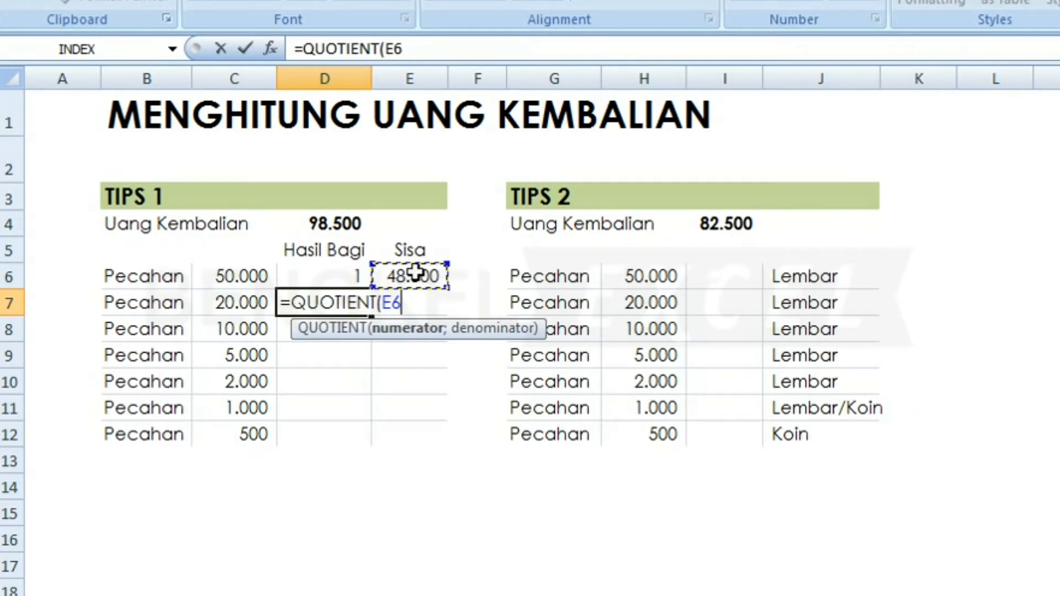
{"action": "type", "text": ";"}
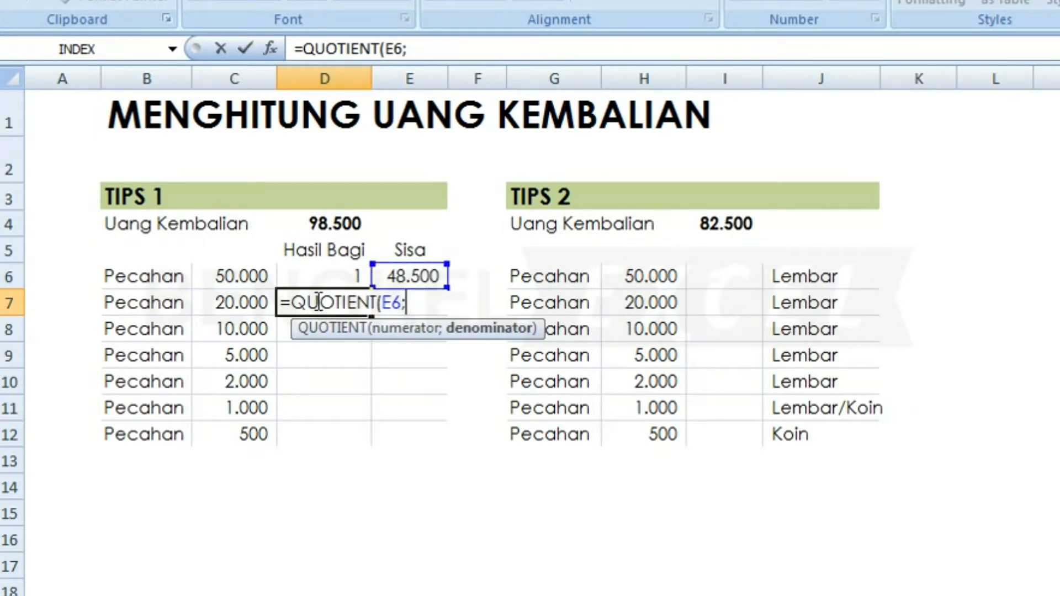
{"action": "left_click", "coordinate": [227, 300]}
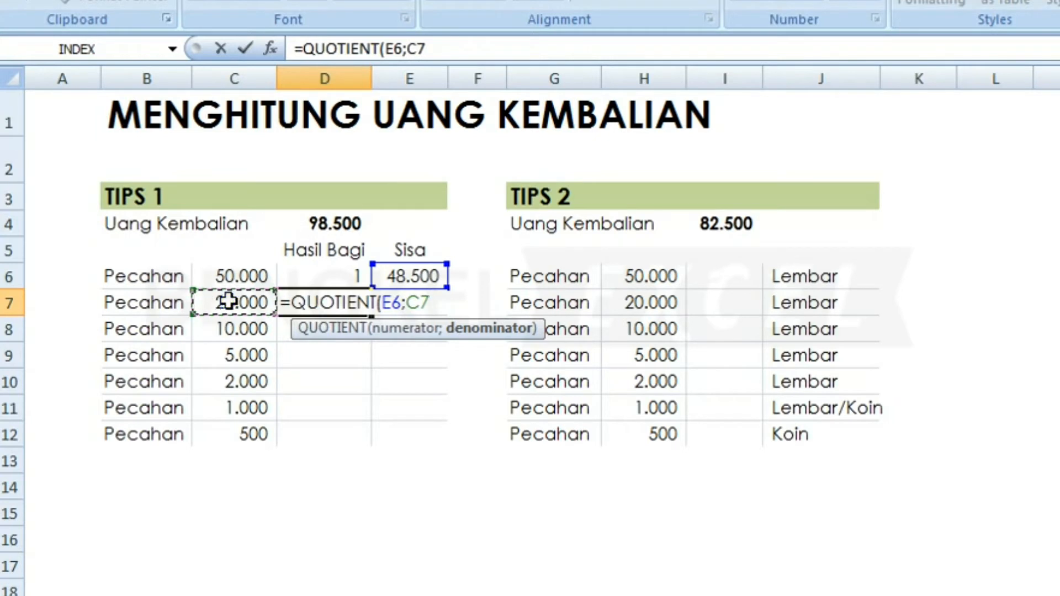
{"action": "type", "text": ")"}
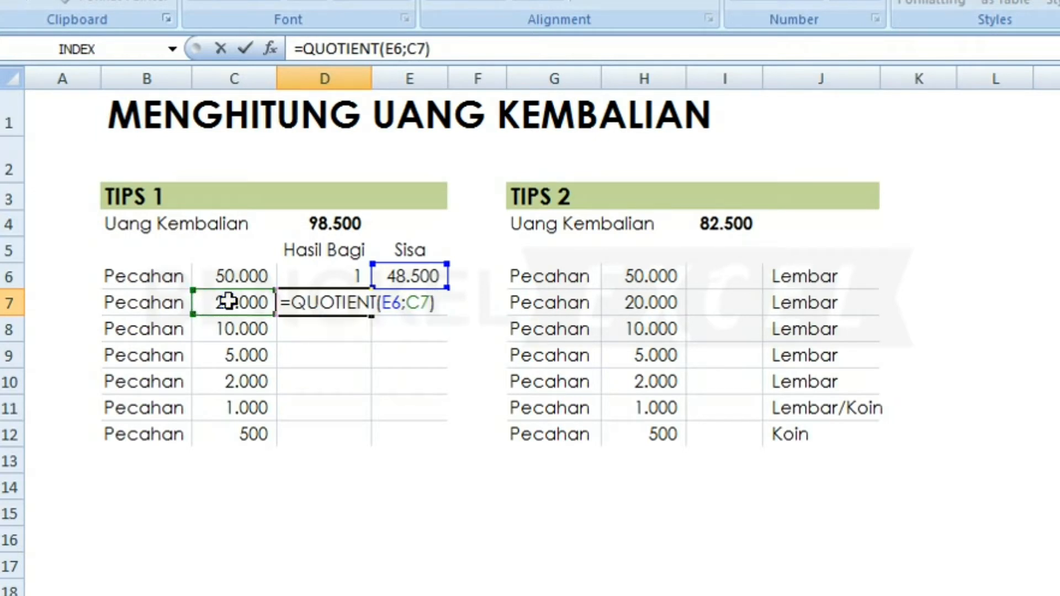
{"action": "key", "text": "Return"}
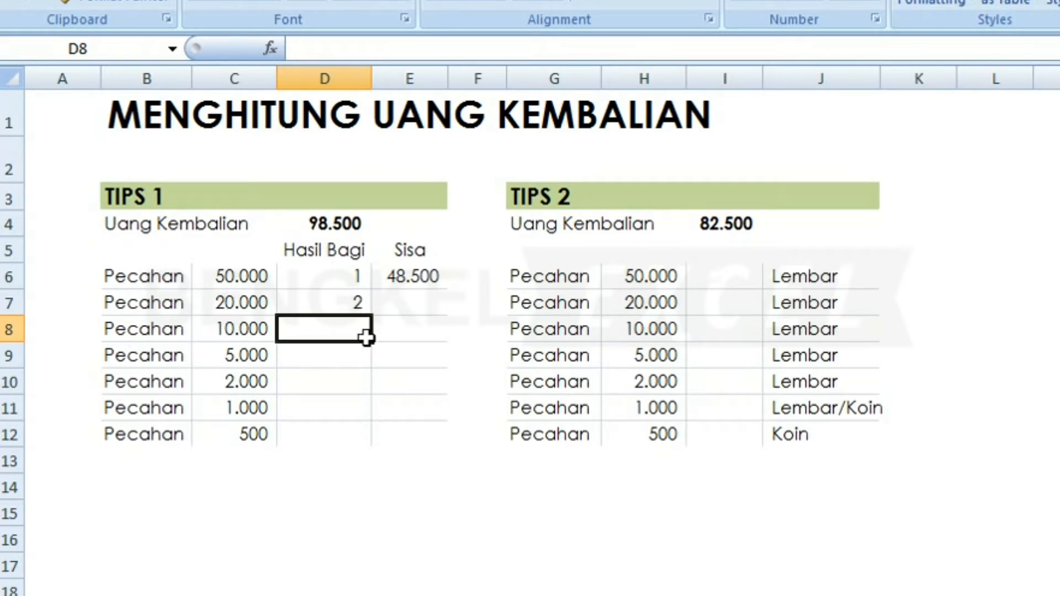
Enter =MOD(E6;C7) in E7 for the 8.500 remainder.
{"action": "key", "text": "Up"}
{"action": "key", "text": "Right"}
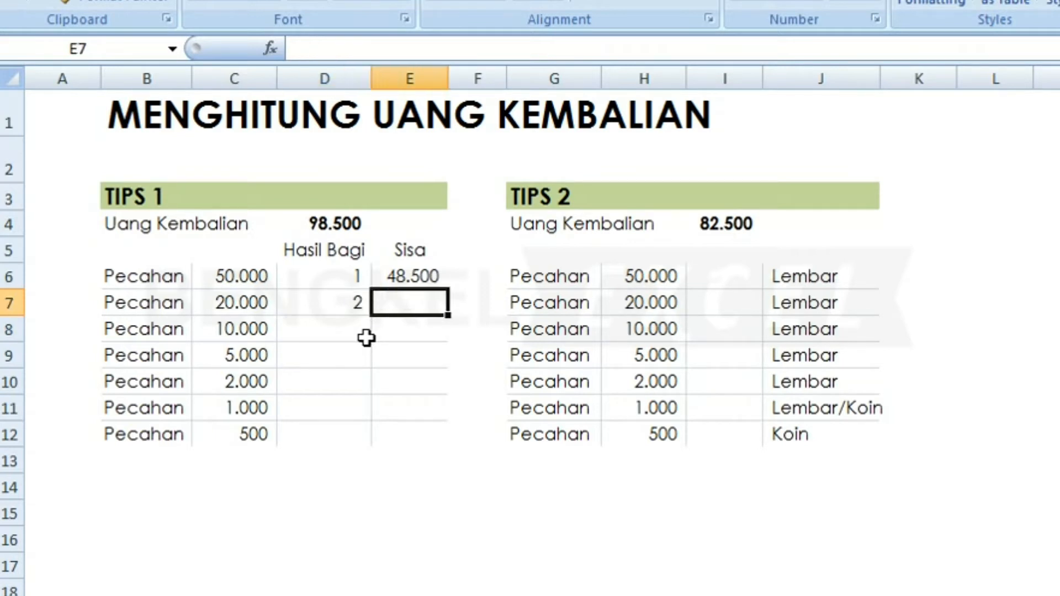
{"action": "type", "text": "=MOD"}
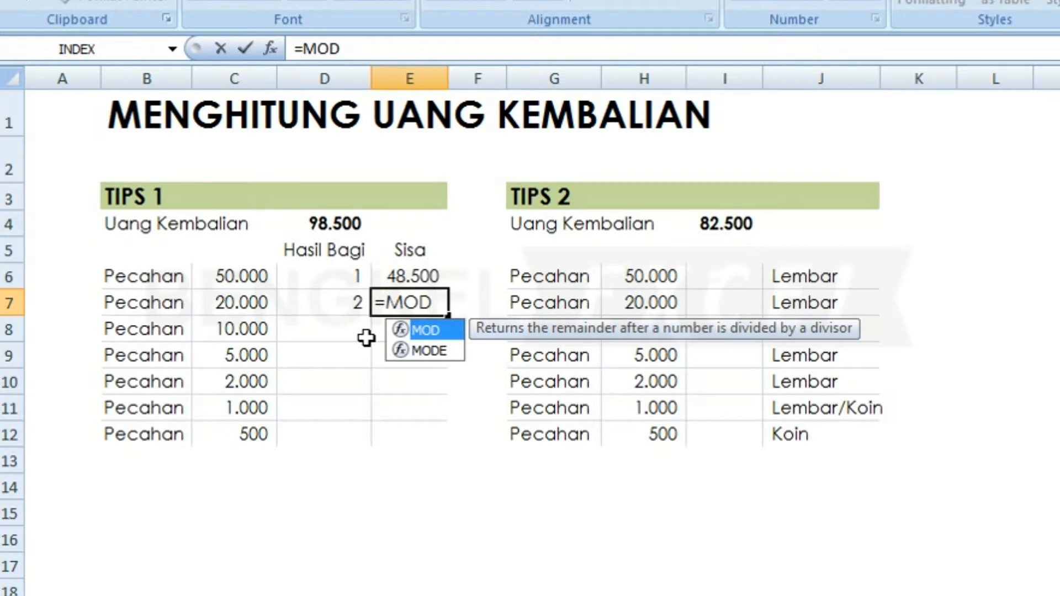
{"action": "type", "text": "("}
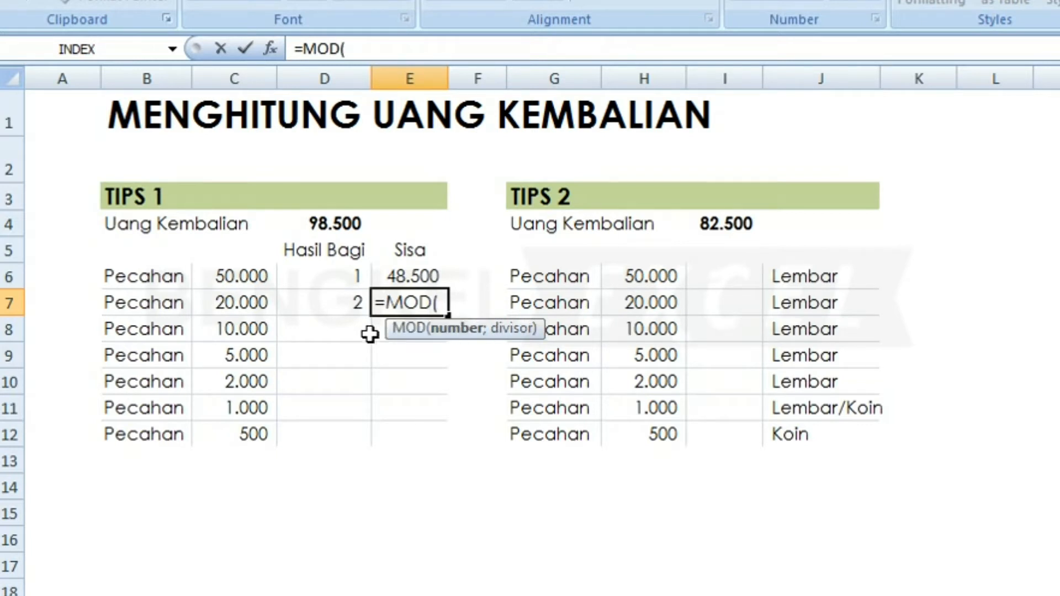
{"action": "left_click", "coordinate": [409, 279]}
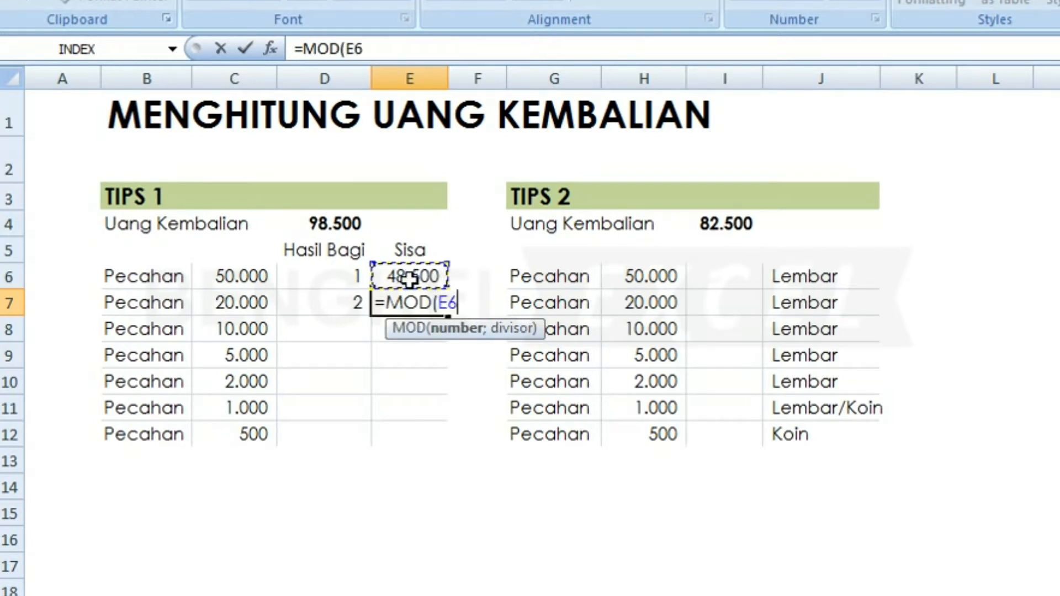
{"action": "type", "text": ";"}
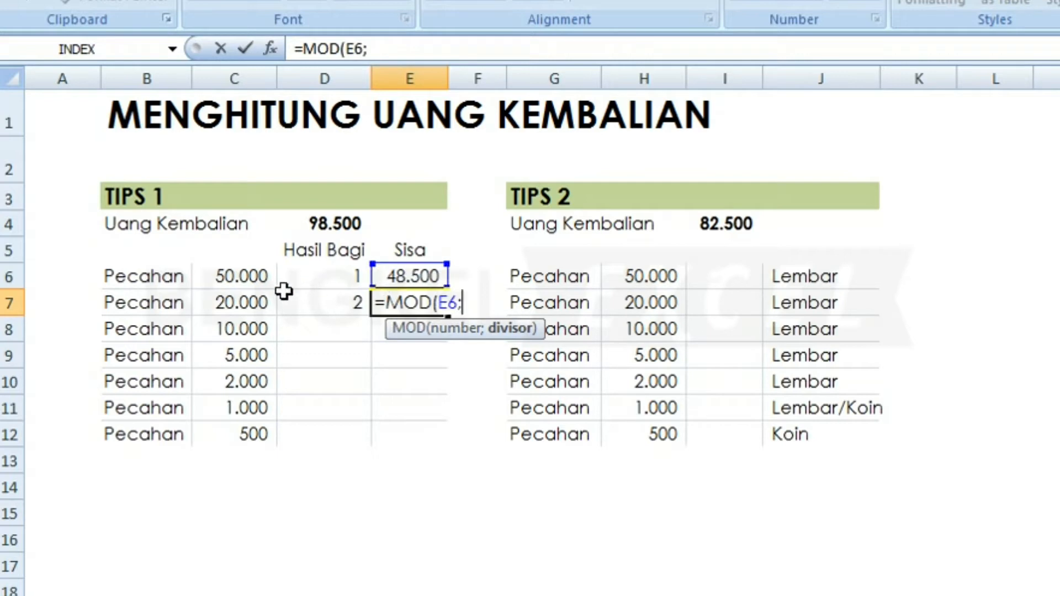
{"action": "left_click", "coordinate": [260, 303]}
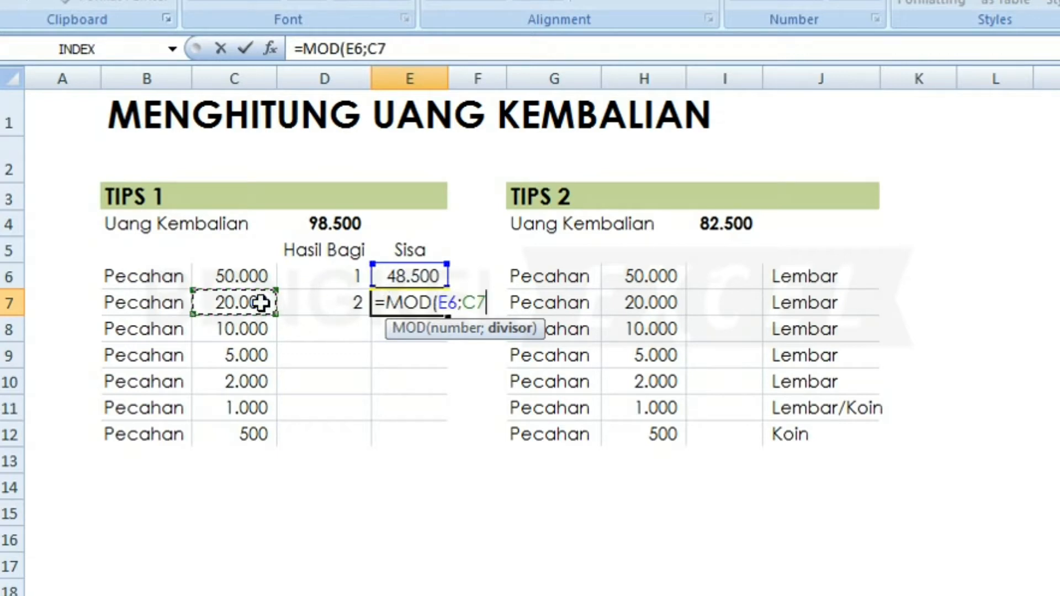
{"action": "key", "text": "Return"}
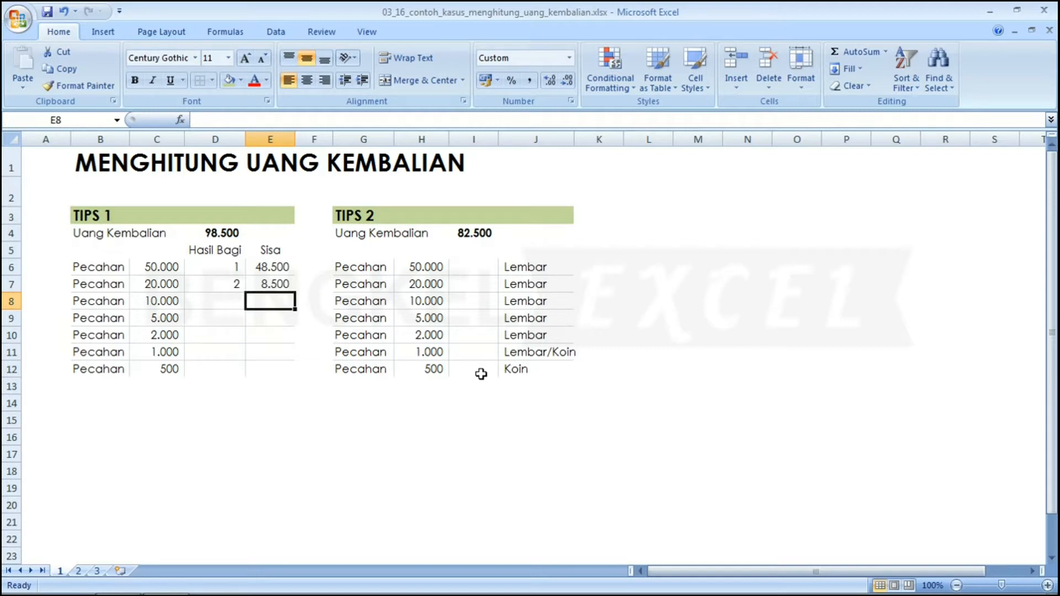
{"action": "key", "text": "Up"}
{"action": "key", "text": "Up"}
{"action": "key", "text": "Left"}
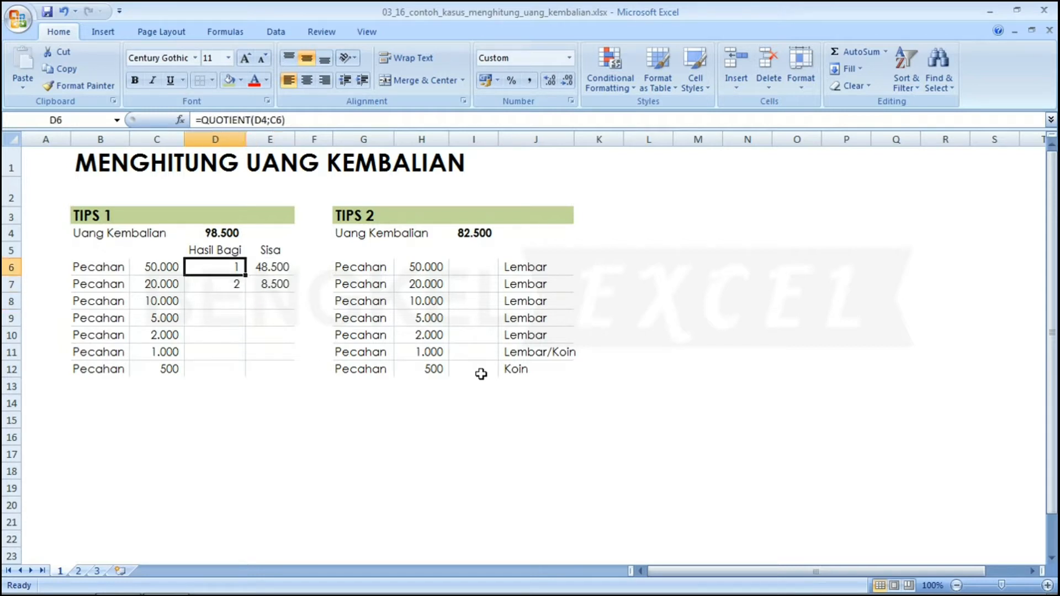
{"action": "key", "text": "Right"}
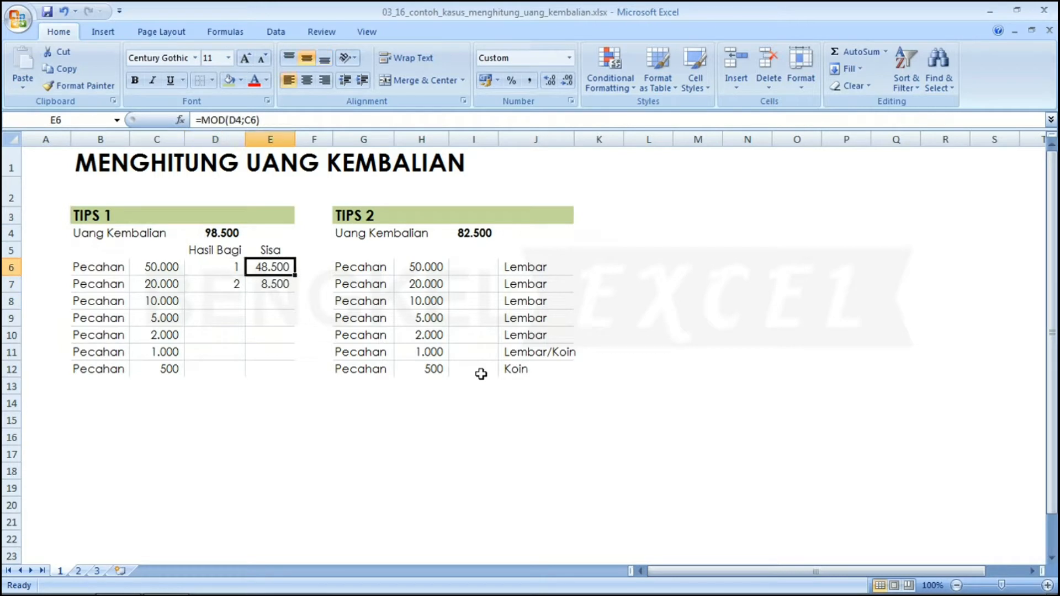
{"action": "key", "text": "Left"}
{"action": "key", "text": "Up"}
{"action": "key", "text": "Up"}
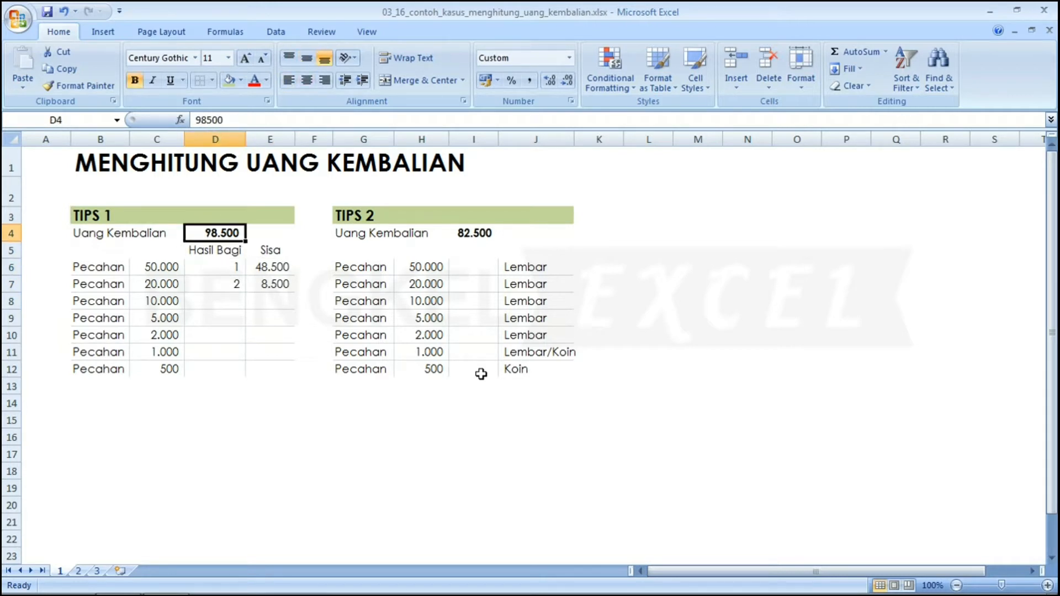
{"action": "key", "text": "Down"}
{"action": "key", "text": "Down"}
{"action": "key", "text": "Down"}
{"action": "key", "text": "Right"}
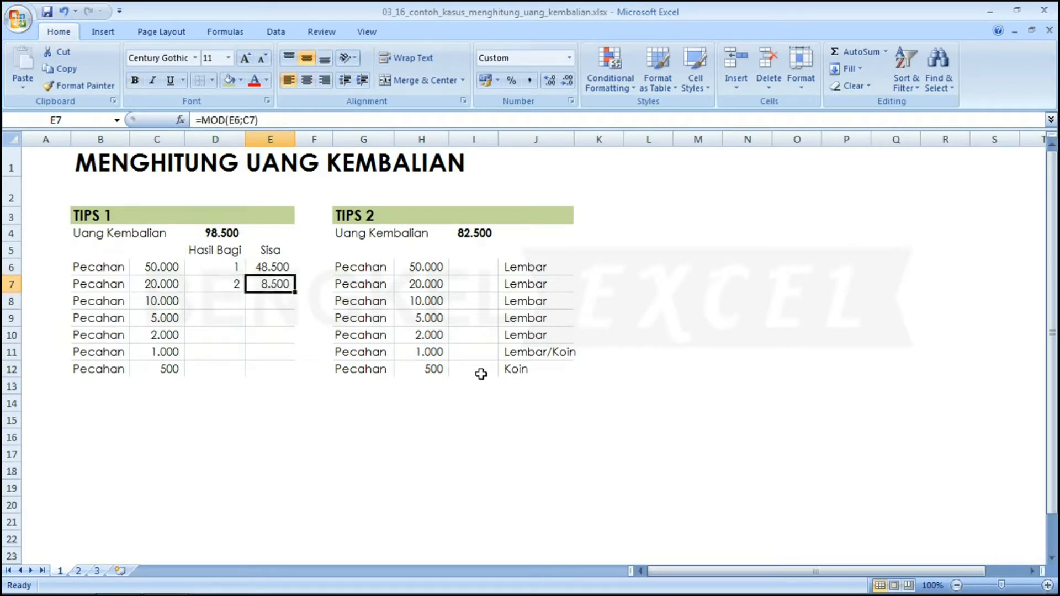
{"action": "key", "text": "Left"}
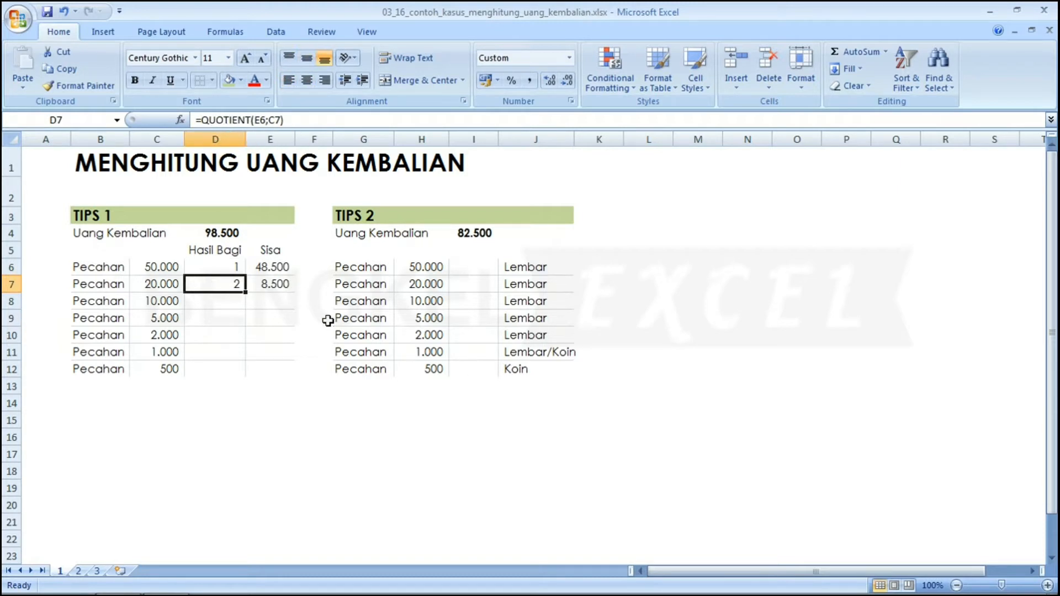
{"action": "left_click", "coordinate": [266, 267]}
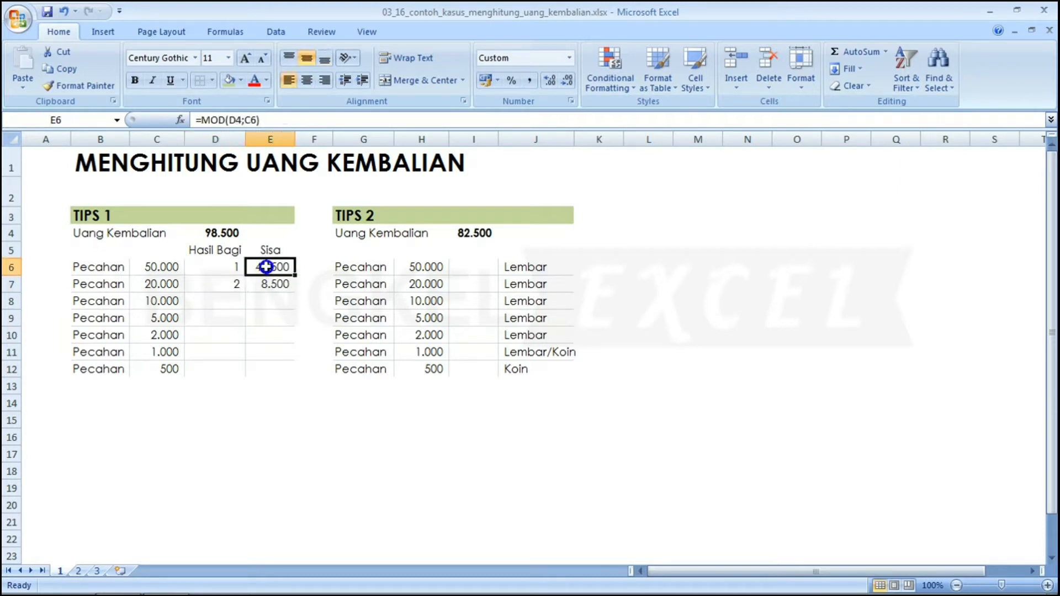
{"action": "left_click", "coordinate": [155, 285]}
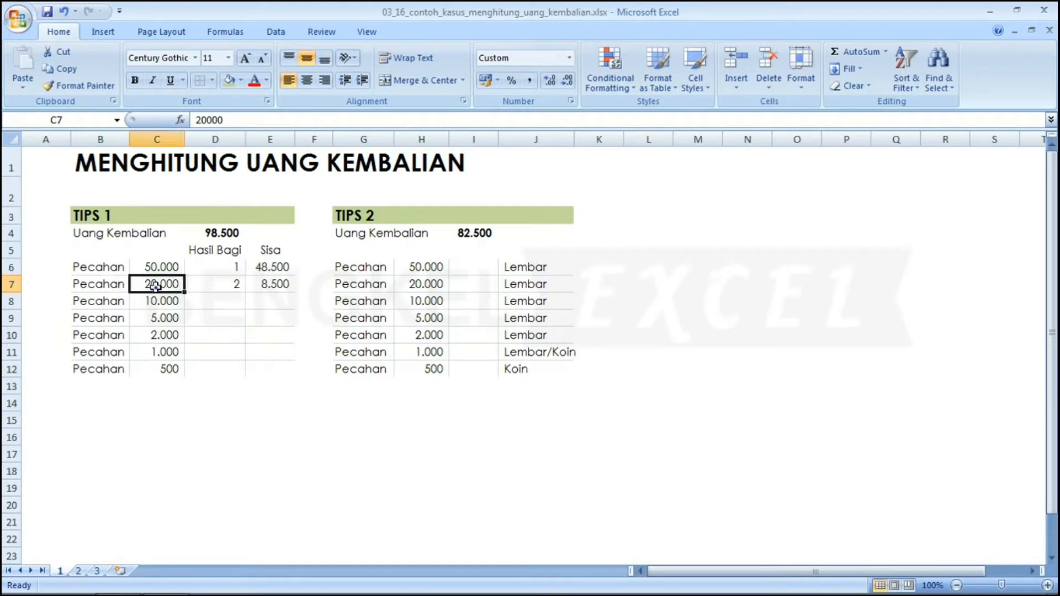
{"action": "left_click", "coordinate": [226, 283]}
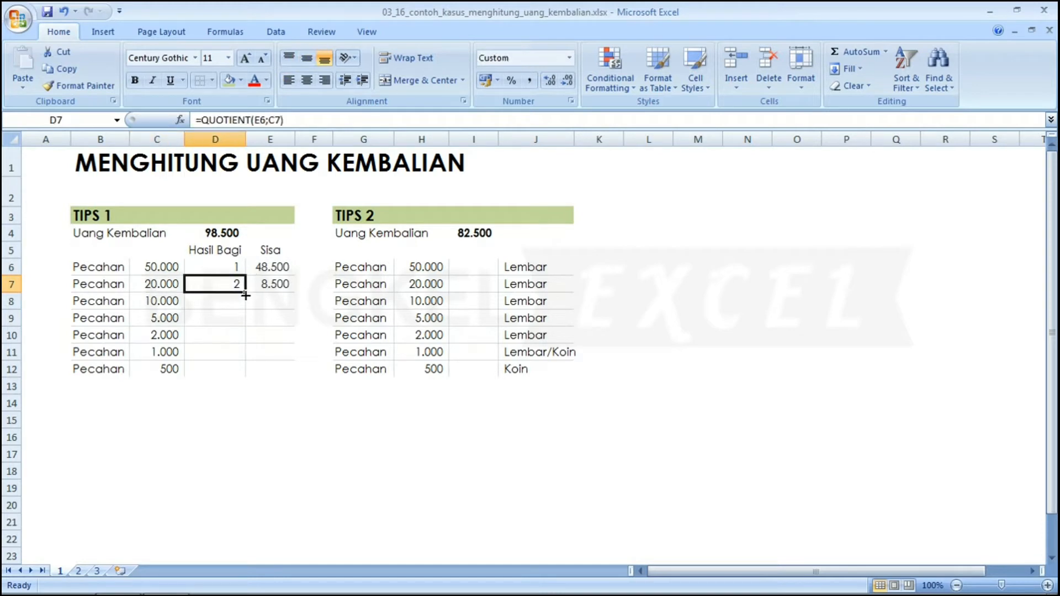
Fill D7 and E7 down to row 12, giving remainders 8.500, 3.500, 1.500, 500 and -.
{"action": "left_click_drag", "start_coordinate": [249, 293], "coordinate": [234, 375]}
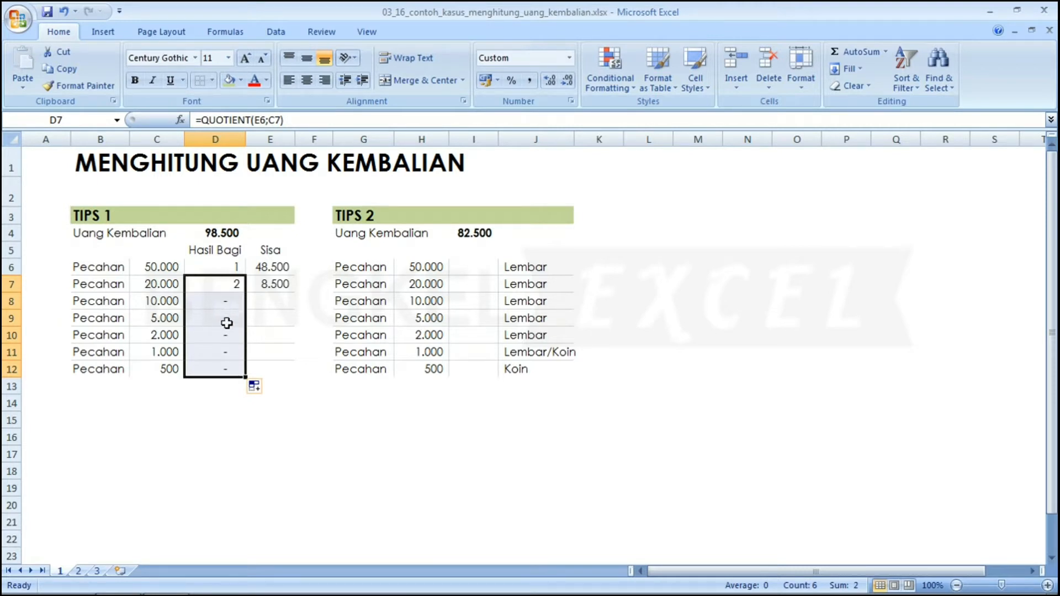
{"action": "left_click", "coordinate": [283, 284]}
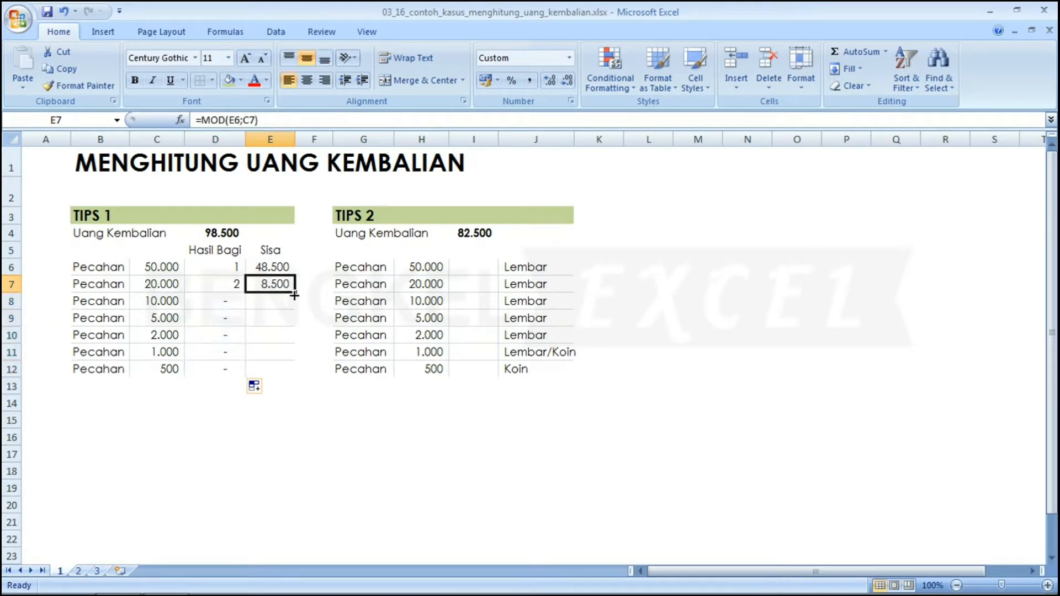
{"action": "left_click_drag", "start_coordinate": [295, 293], "coordinate": [284, 385]}
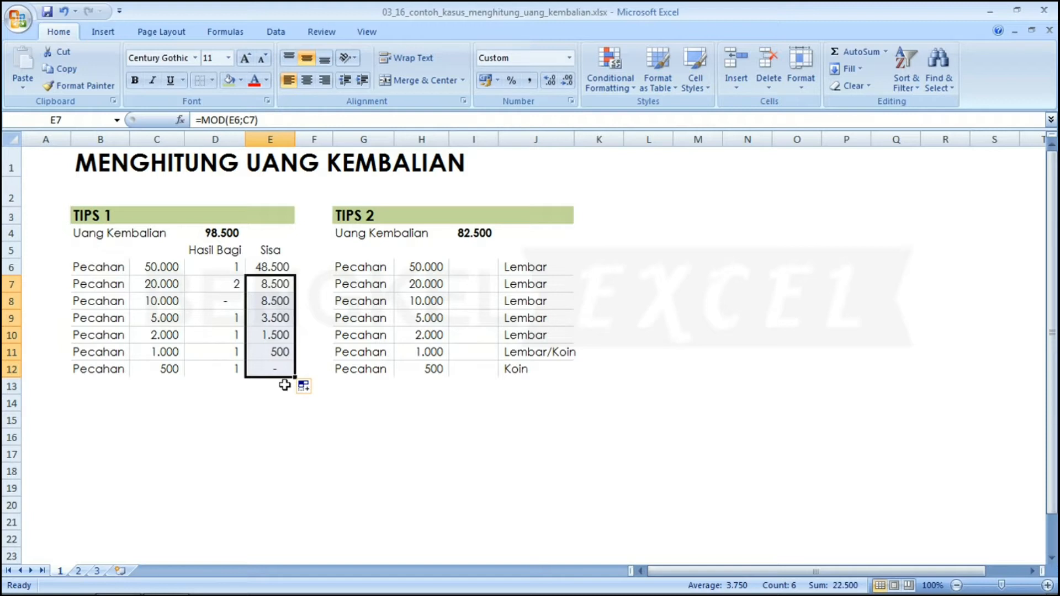
{"action": "key", "text": "Left"}
{"action": "key", "text": "Down"}
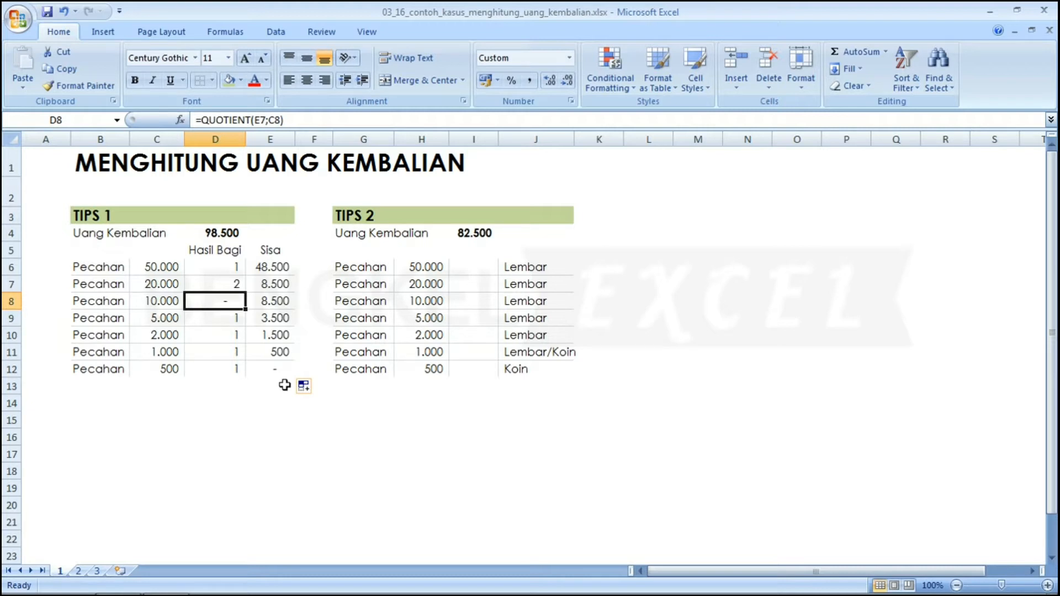
{"action": "key", "text": "Down"}
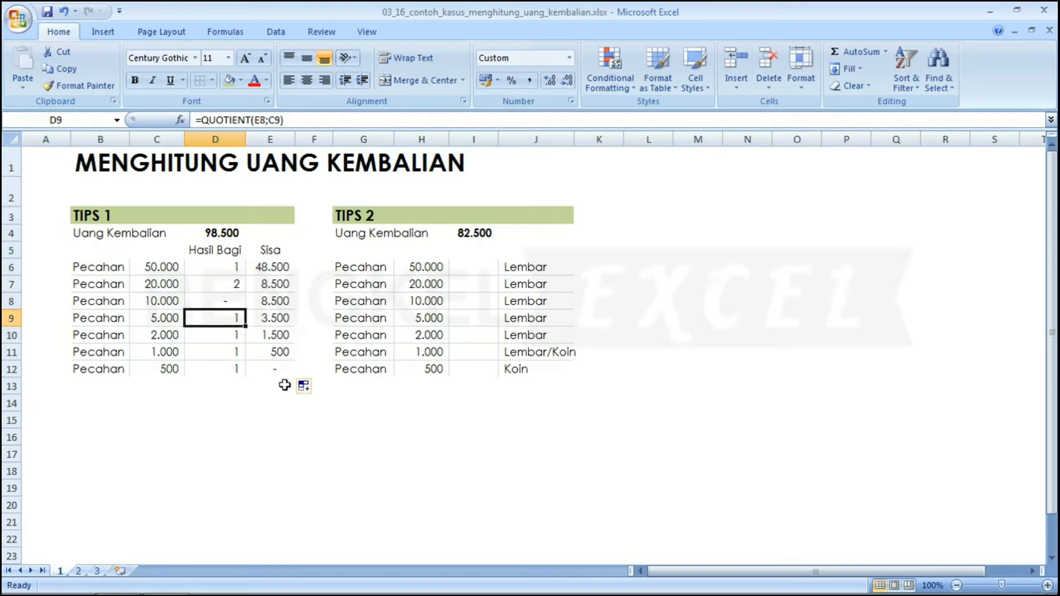
{"action": "key", "text": "Down"}
{"action": "key", "text": "Down"}
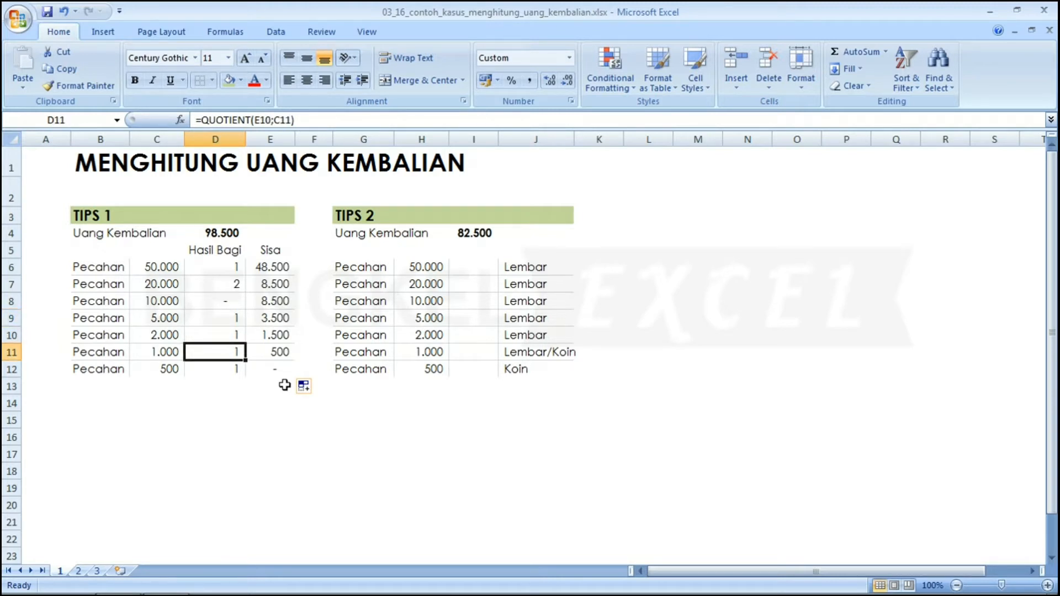
{"action": "key", "text": "Right"}
{"action": "key", "text": "Down"}
{"action": "key", "text": "Up"}
{"action": "key", "text": "Down"}
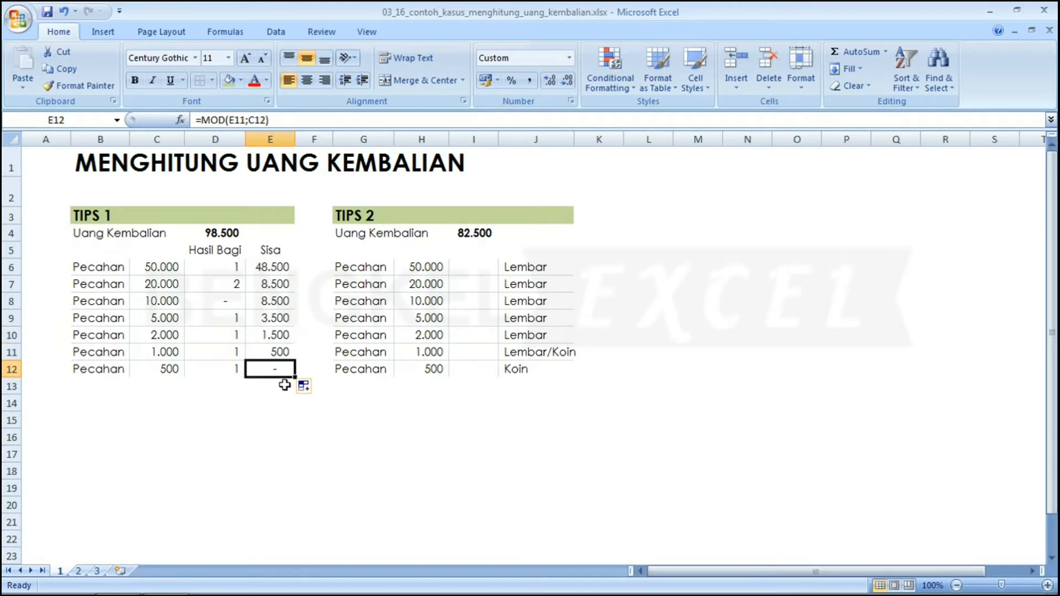
{"action": "key", "text": "Up"}
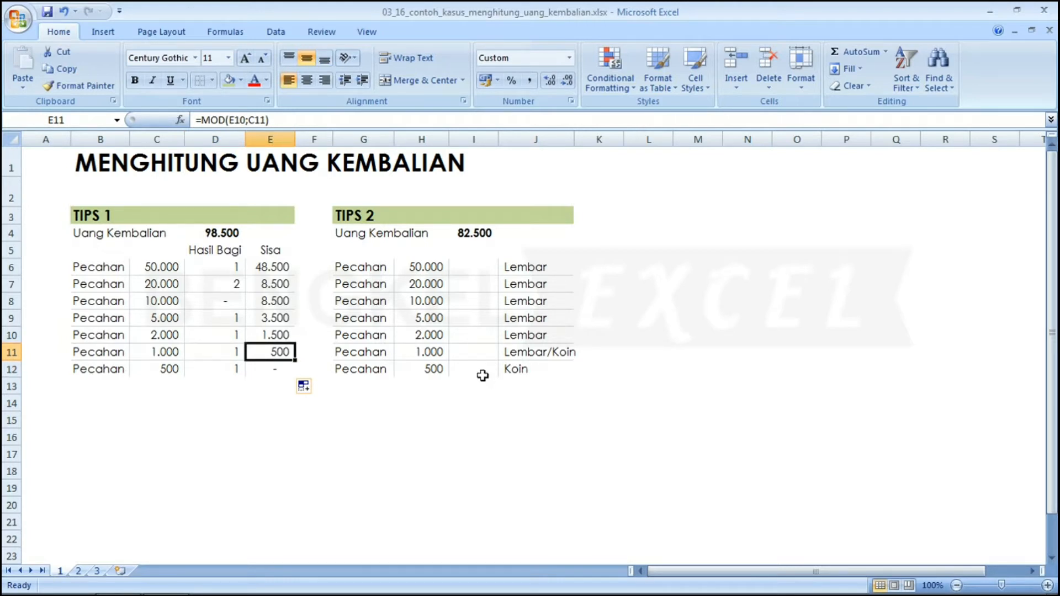
{"action": "key", "text": "Up"}
{"action": "key", "text": "Up"}
{"action": "key", "text": "Up"}
{"action": "key", "text": "Up"}
{"action": "key", "text": "Up"}
{"action": "key", "text": "Up"}
{"action": "key", "text": "Up"}
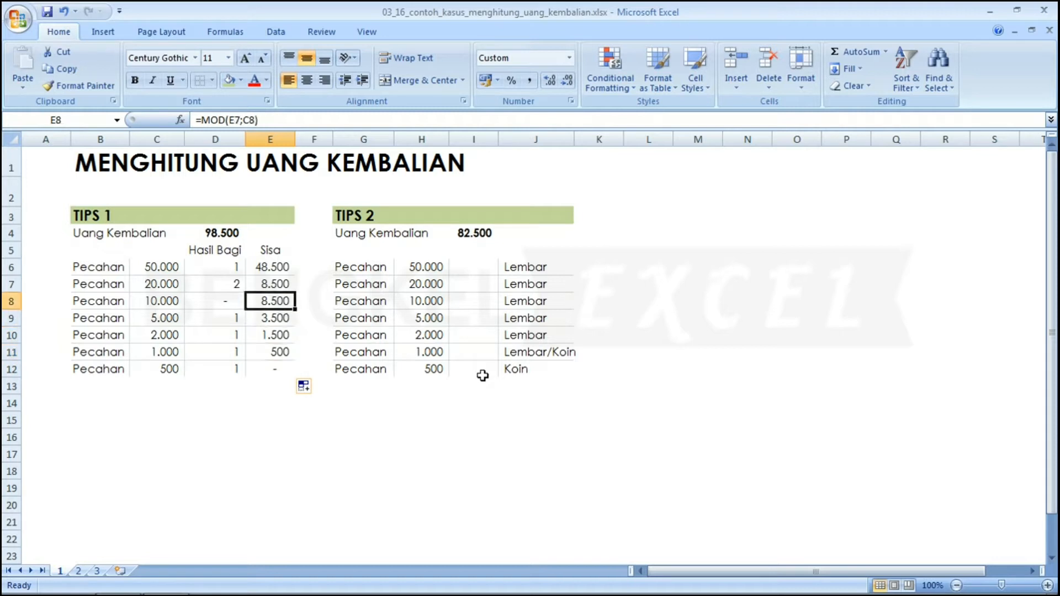
{"action": "key", "text": "Left"}
Test a change amount of 110.000 in D4.
{"action": "type", "text": "1"}
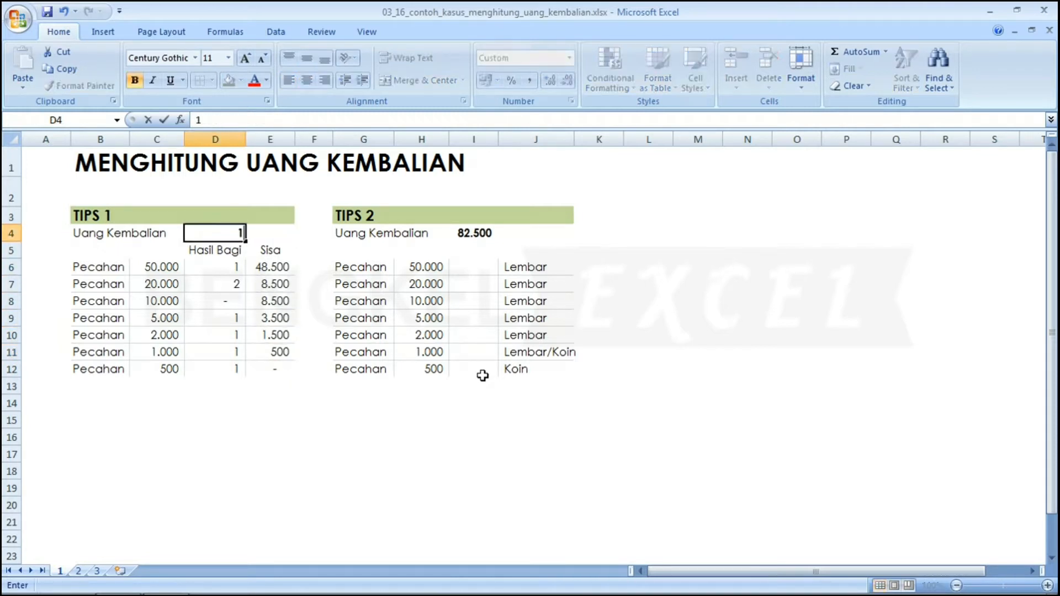
{"action": "type", "text": "10.000"}
{"action": "key", "text": "Return"}
Check the recalculated Tips 1 note counts, then undo D4 back to 98.500.
{"action": "key", "text": "Down"}
{"action": "key", "text": "Down"}
{"action": "key", "text": "Up"}
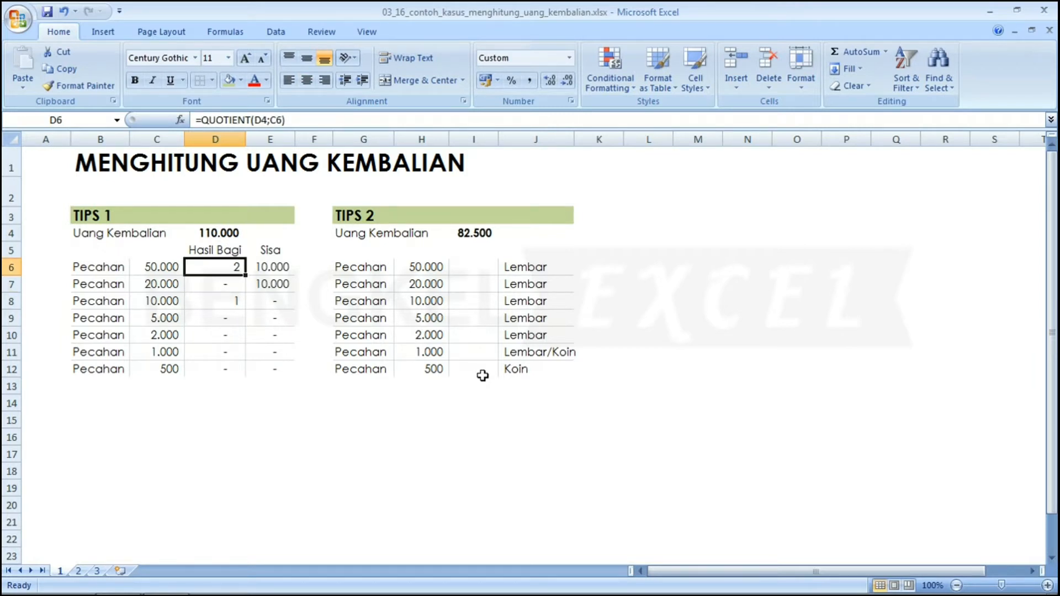
{"action": "key", "text": "Left"}
{"action": "key", "text": "Right"}
{"action": "key", "text": "Down"}
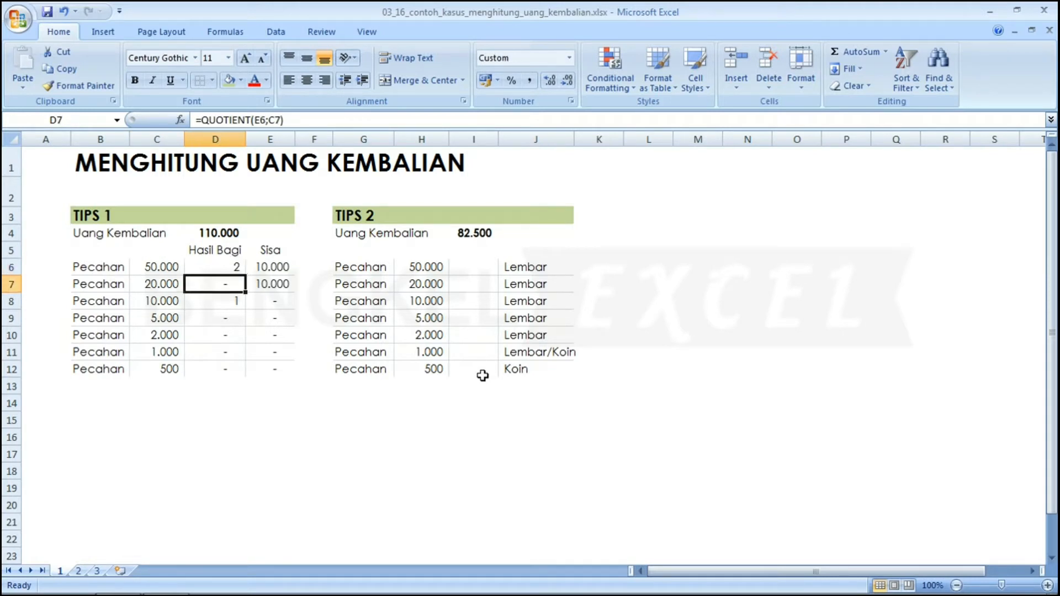
{"action": "key", "text": "Down"}
{"action": "key", "text": "Down"}
{"action": "key", "text": "Up"}
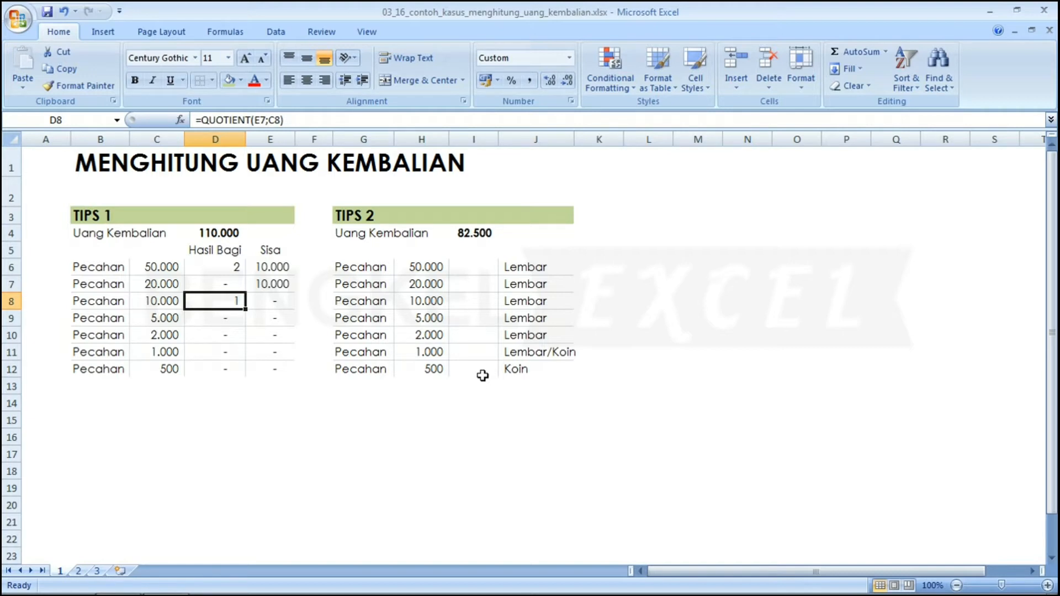
{"action": "key", "text": "Up"}
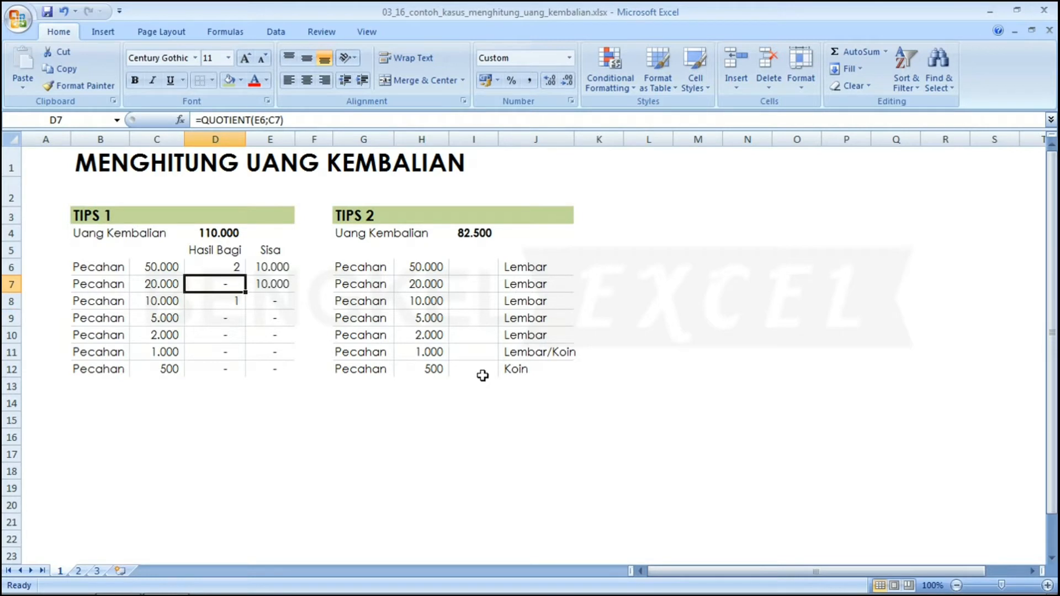
{"action": "key", "text": "Down"}
{"action": "key", "text": "Down"}
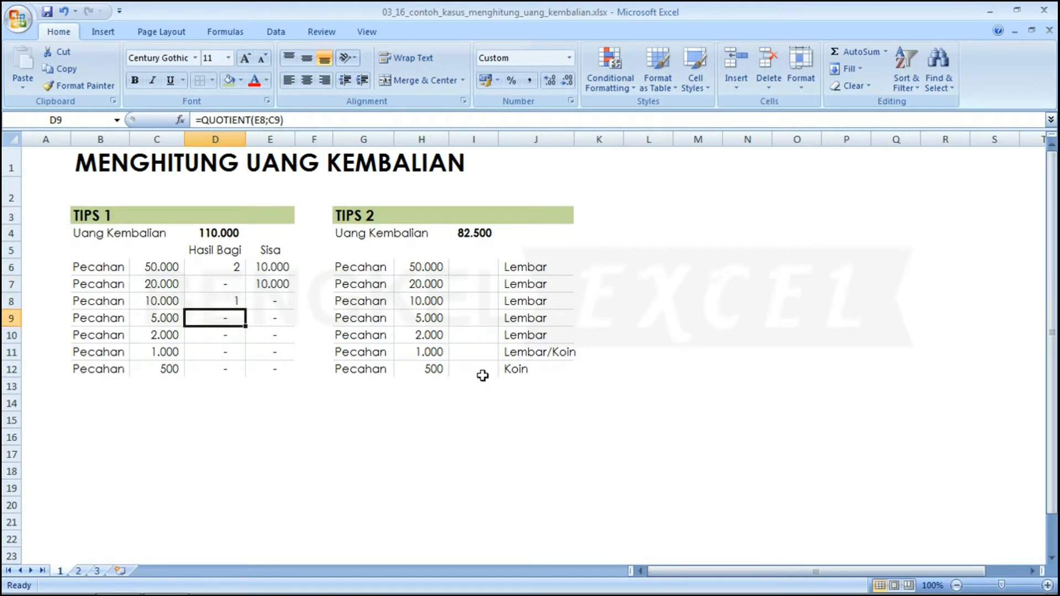
{"action": "key", "text": "Up"}
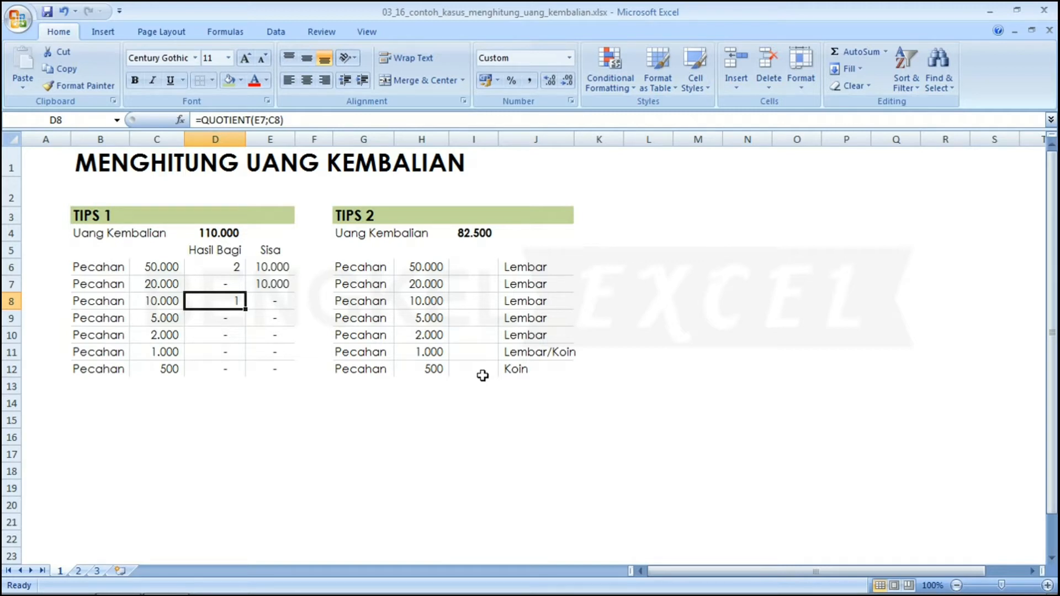
{"action": "key", "text": "ctrl+z"}
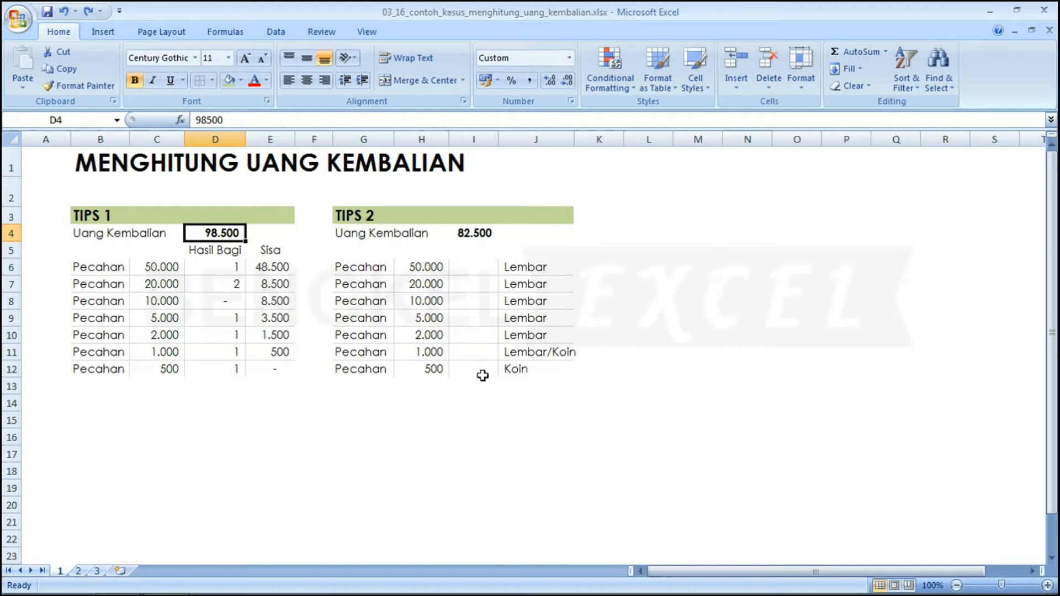
{"action": "left_click", "coordinate": [472, 267]}
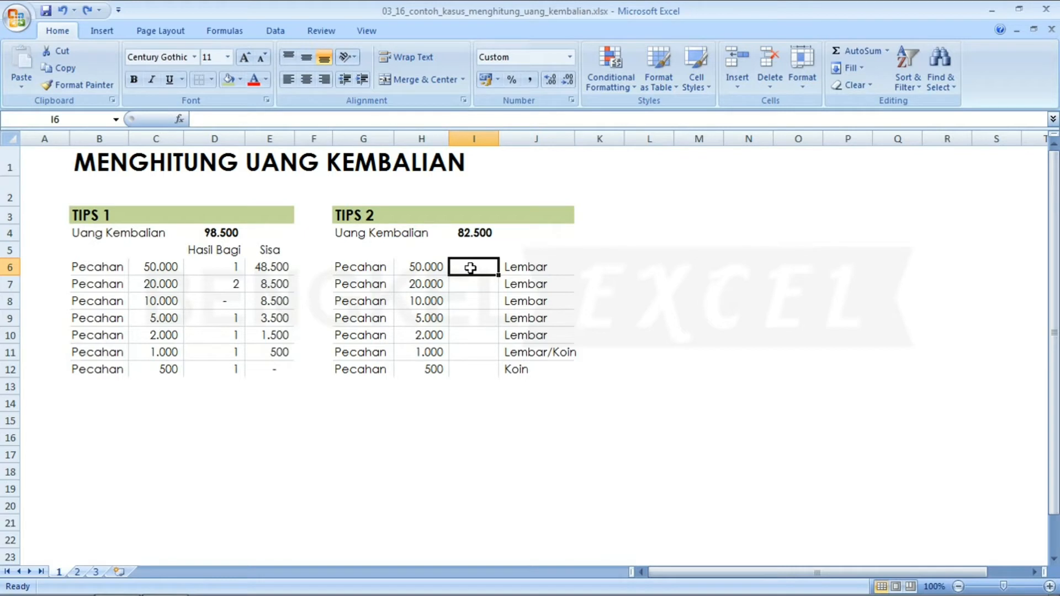
{"action": "key", "text": "Left"}
{"action": "key", "text": "Up"}
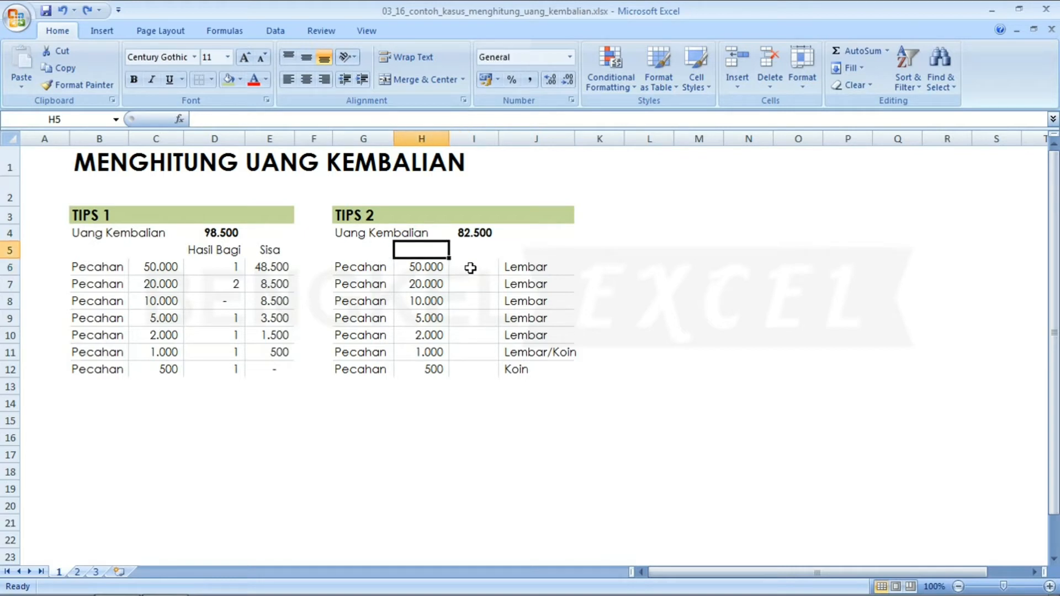
{"action": "key", "text": "Left"}
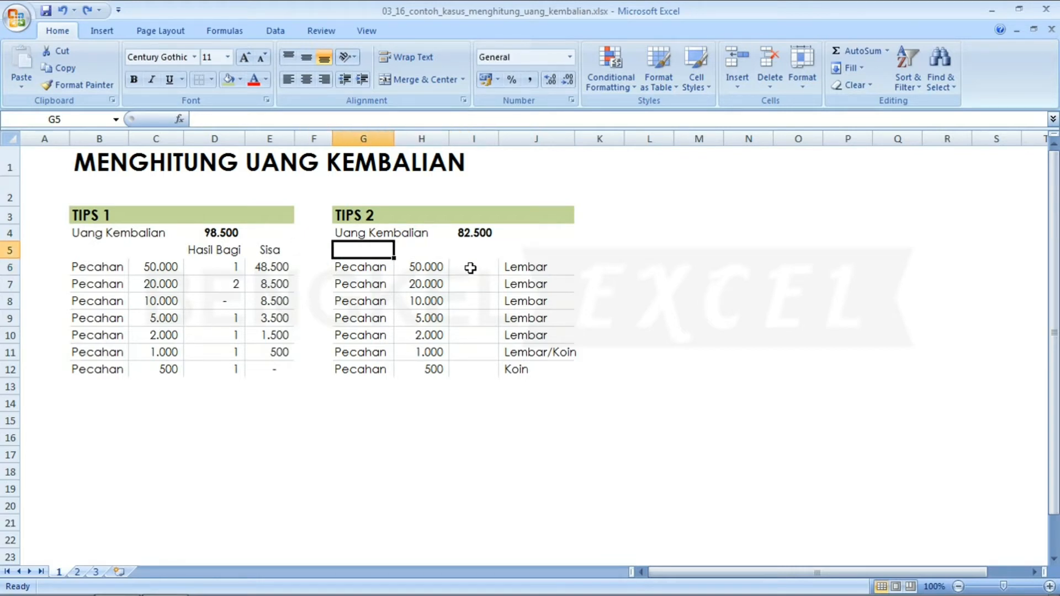
{"action": "key", "text": "Down"}
{"action": "key", "text": "Right"}
{"action": "key", "text": "Right"}
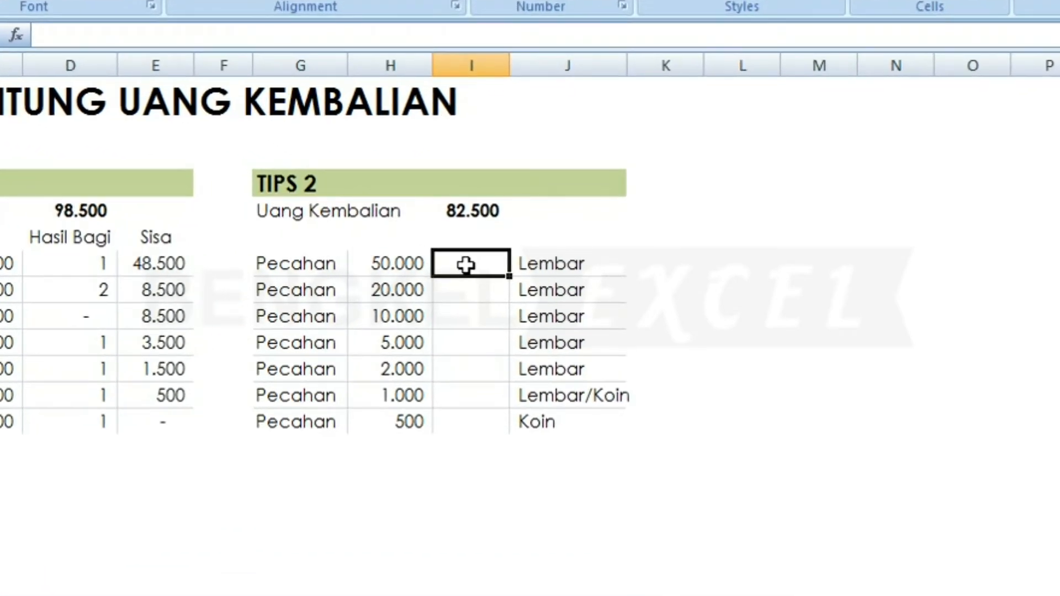
Enter =QUOTIENT(I4;H6) in I6, returning 1 note of 50.000 from 82.500.
{"action": "type", "text": "="}
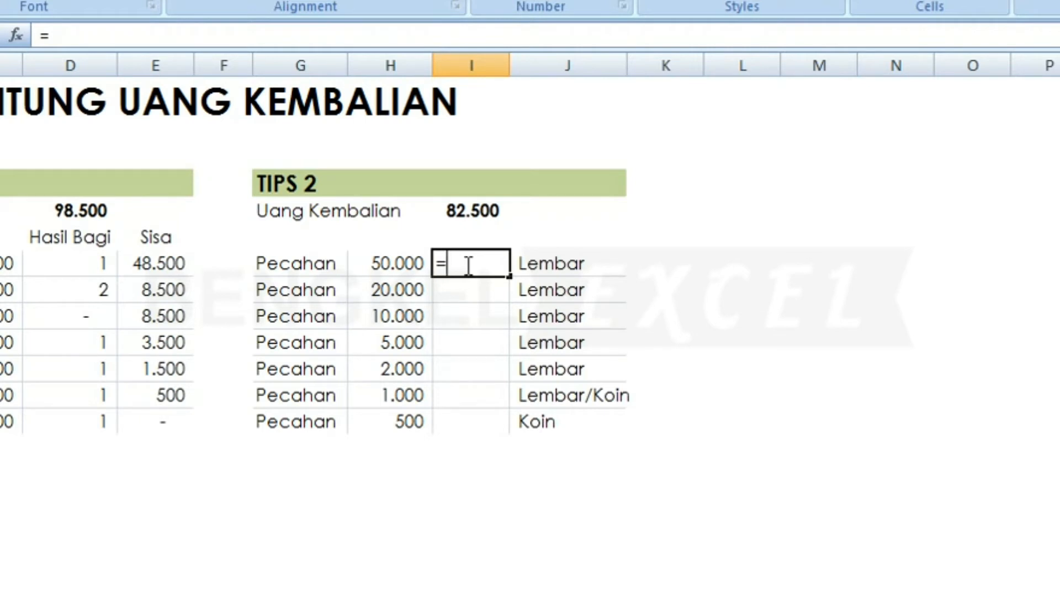
{"action": "type", "text": "QU"}
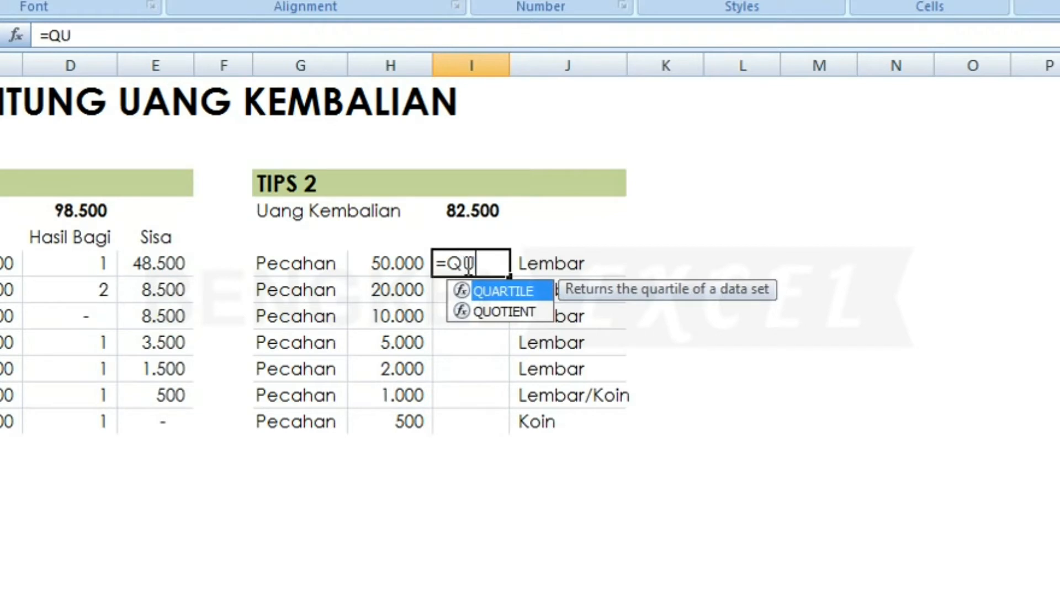
{"action": "key", "text": "Down"}
{"action": "key", "text": "Tab"}
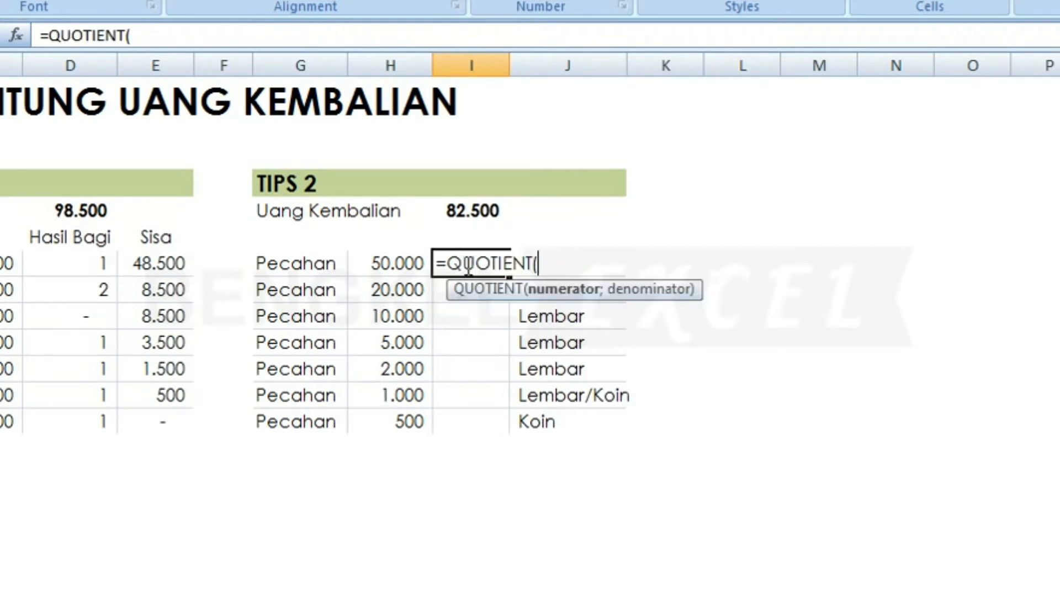
{"action": "left_click", "coordinate": [481, 205]}
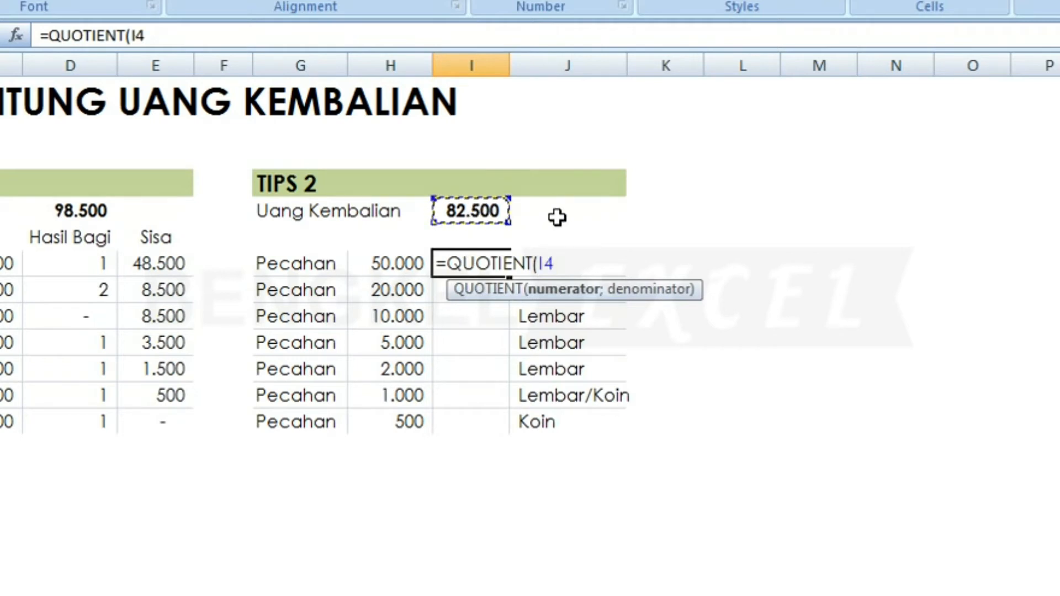
{"action": "type", "text": ";"}
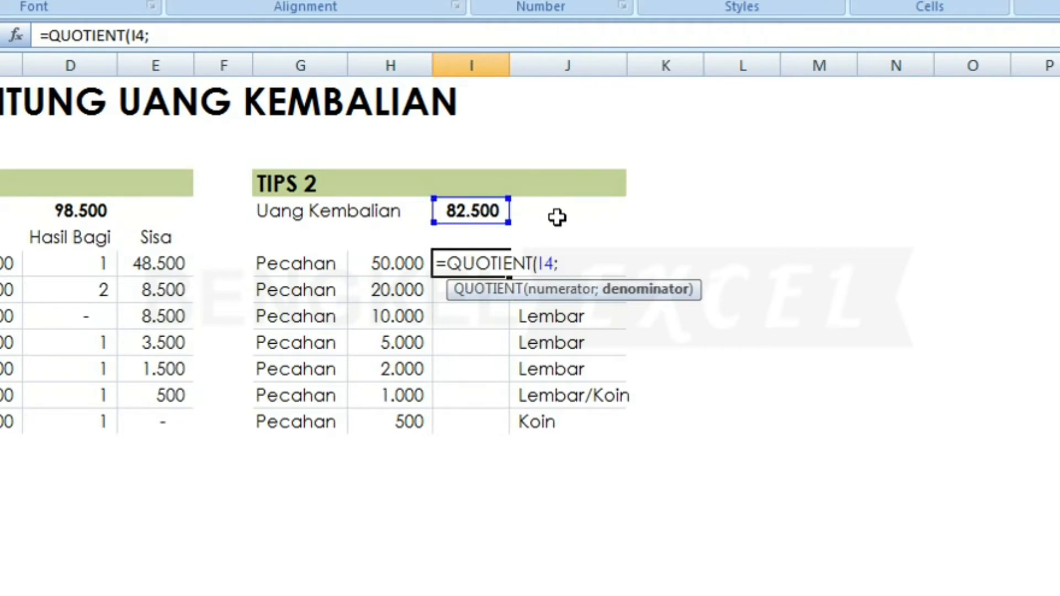
{"action": "left_click", "coordinate": [385, 265]}
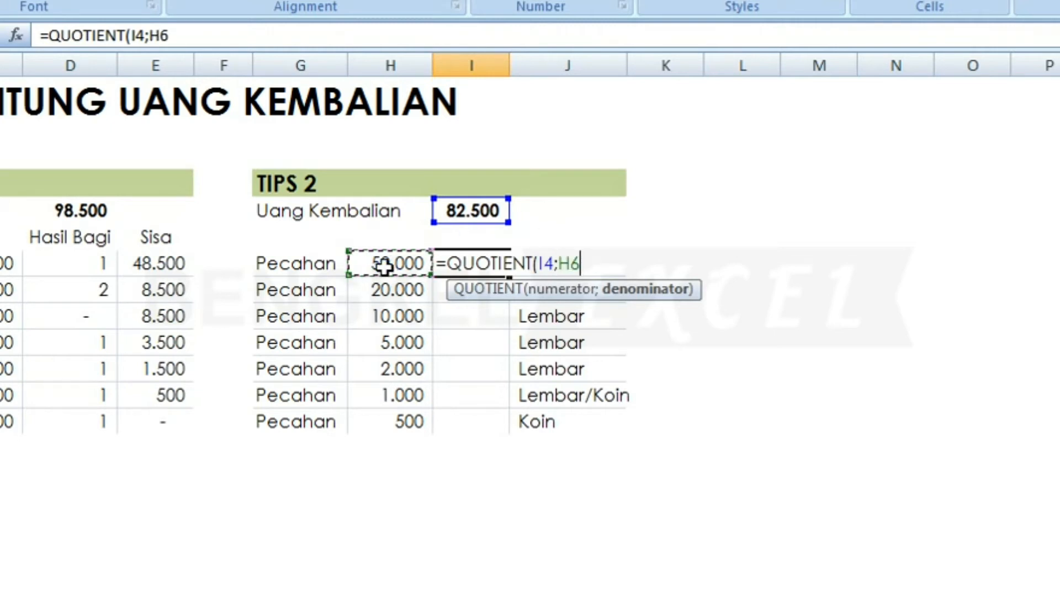
{"action": "type", "text": ")"}
{"action": "key", "text": "Return"}
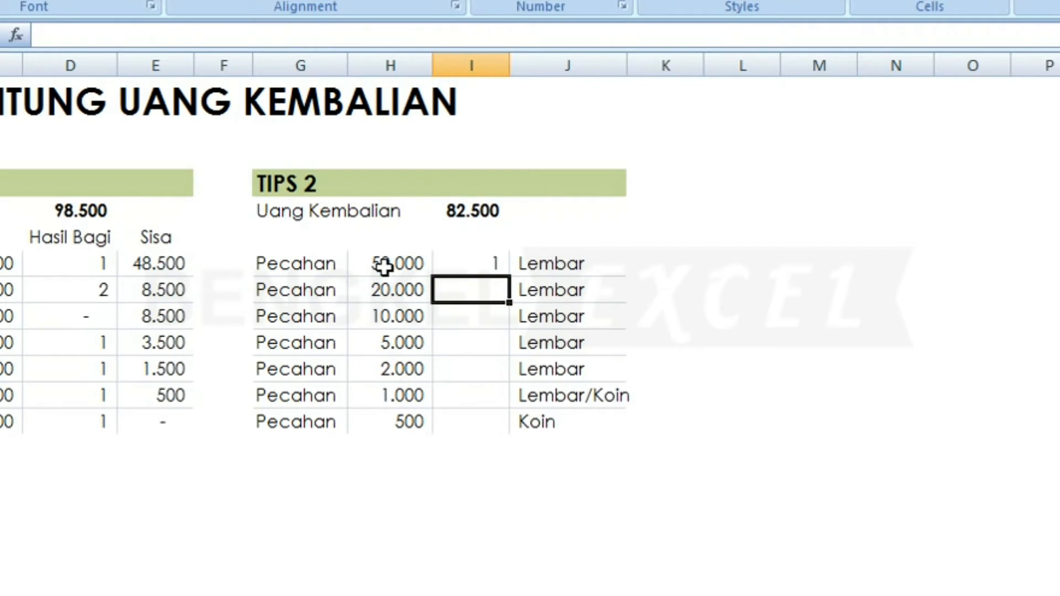
{"action": "key", "text": "Up"}
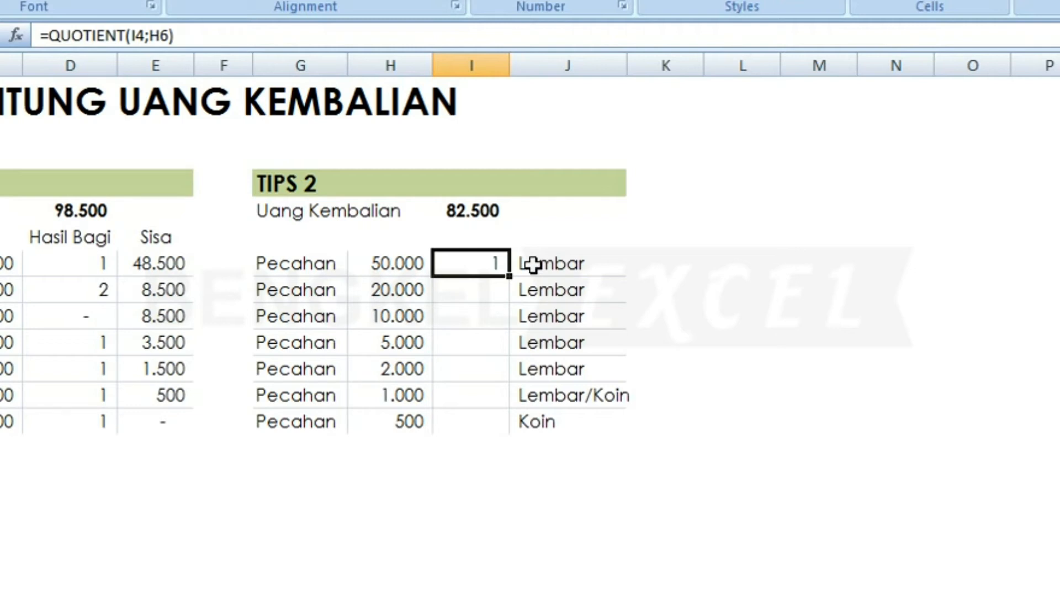
{"action": "key", "text": "Down"}
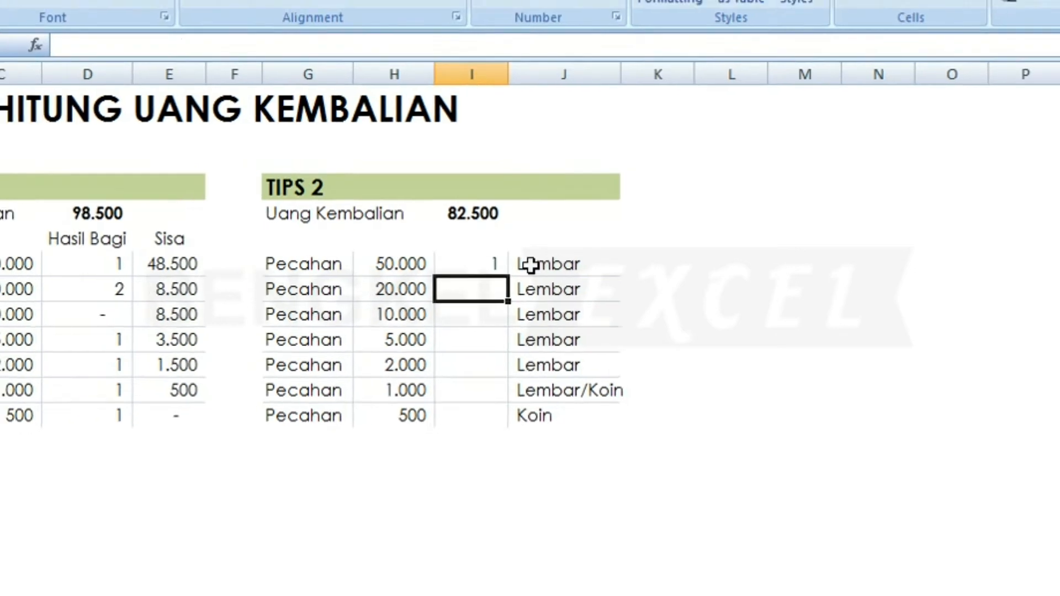
{"action": "key", "text": "Left"}
{"action": "key", "text": "Left"}
{"action": "key", "text": "Left"}
{"action": "key", "text": "Left"}
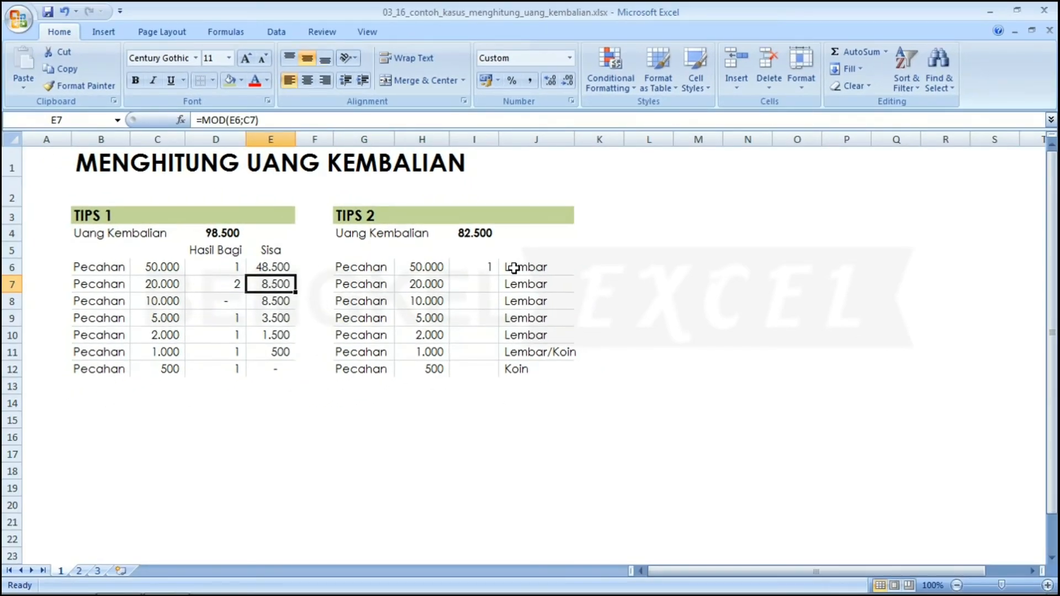
{"action": "key", "text": "Left"}
{"action": "key", "text": "Down"}
{"action": "key", "text": "Right"}
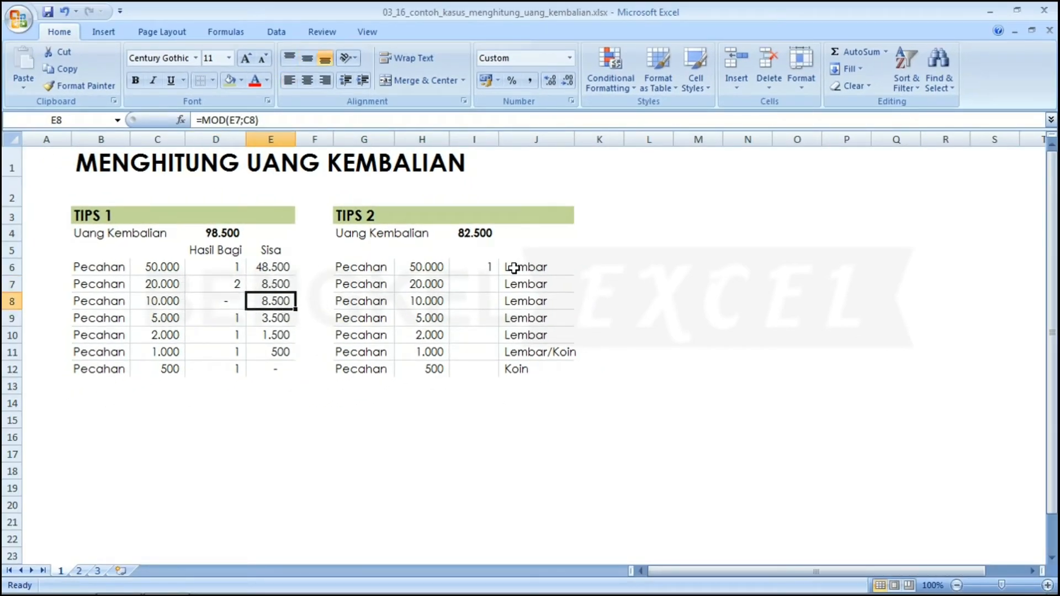
{"action": "key", "text": "Up"}
{"action": "key", "text": "Down"}
{"action": "key", "text": "Left"}
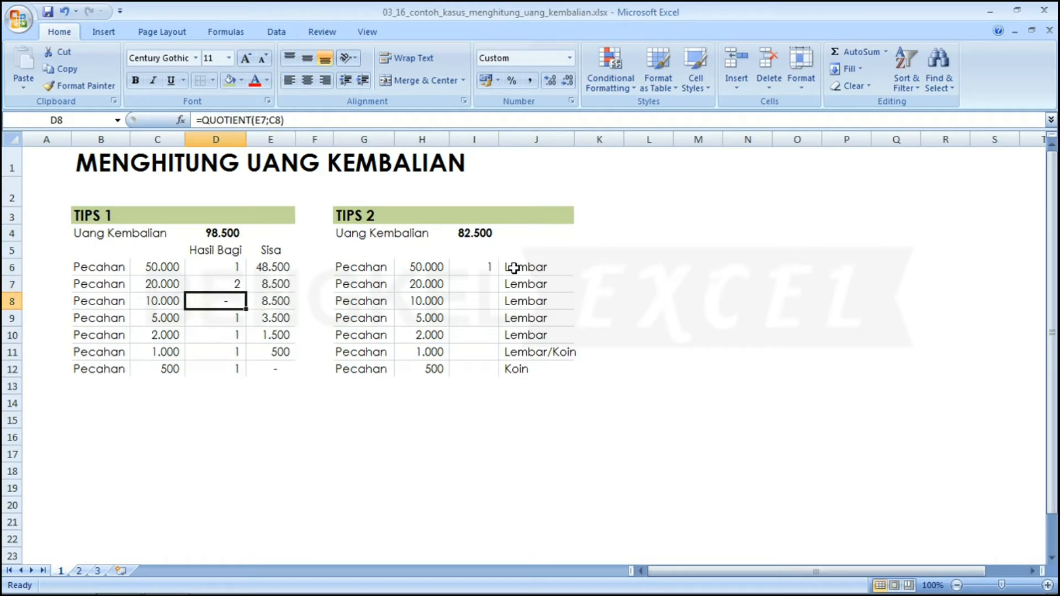
{"action": "key", "text": "Right"}
{"action": "key", "text": "Right"}
{"action": "key", "text": "Right"}
{"action": "key", "text": "Right"}
{"action": "key", "text": "Right"}
{"action": "key", "text": "Up"}
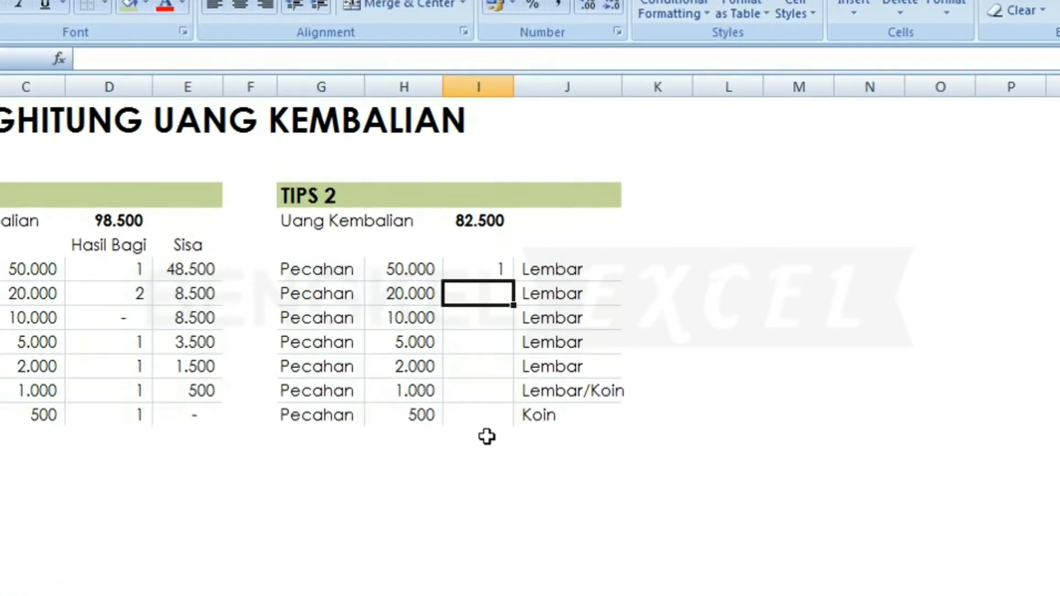
Enter =QUOTIENT(MOD(I4;H6);H7) in I7, returning 1 note of 20.000.
{"action": "type", "text": "="}
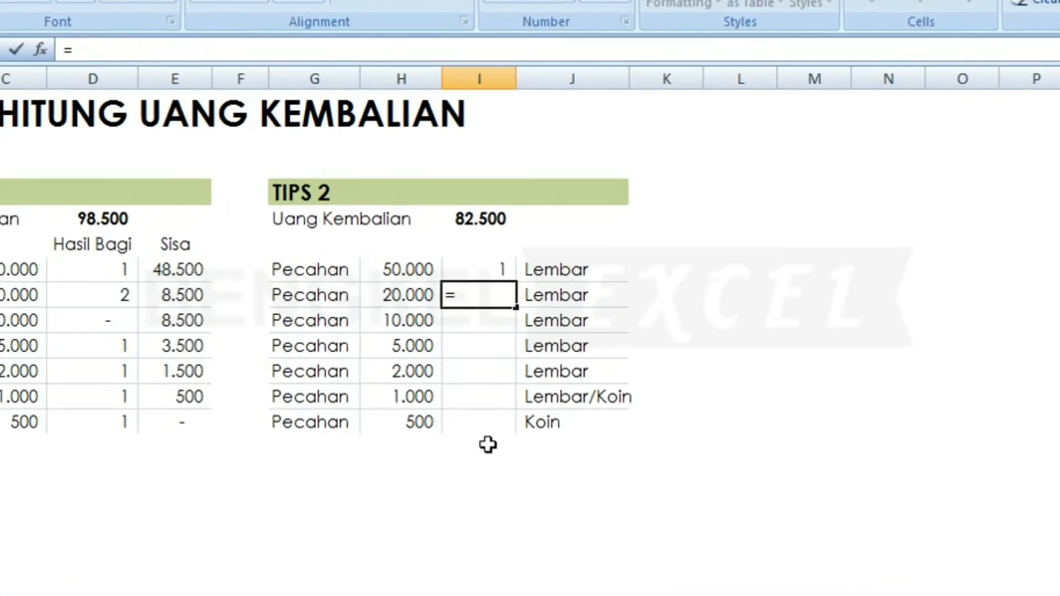
{"action": "type", "text": "QU"}
{"action": "key", "text": "Down"}
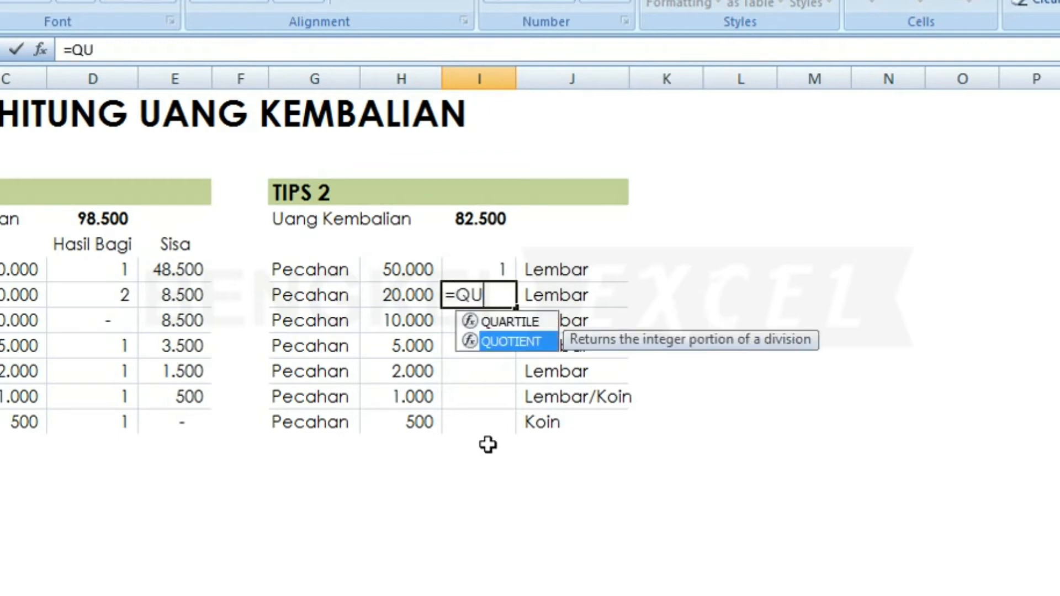
{"action": "key", "text": "Tab"}
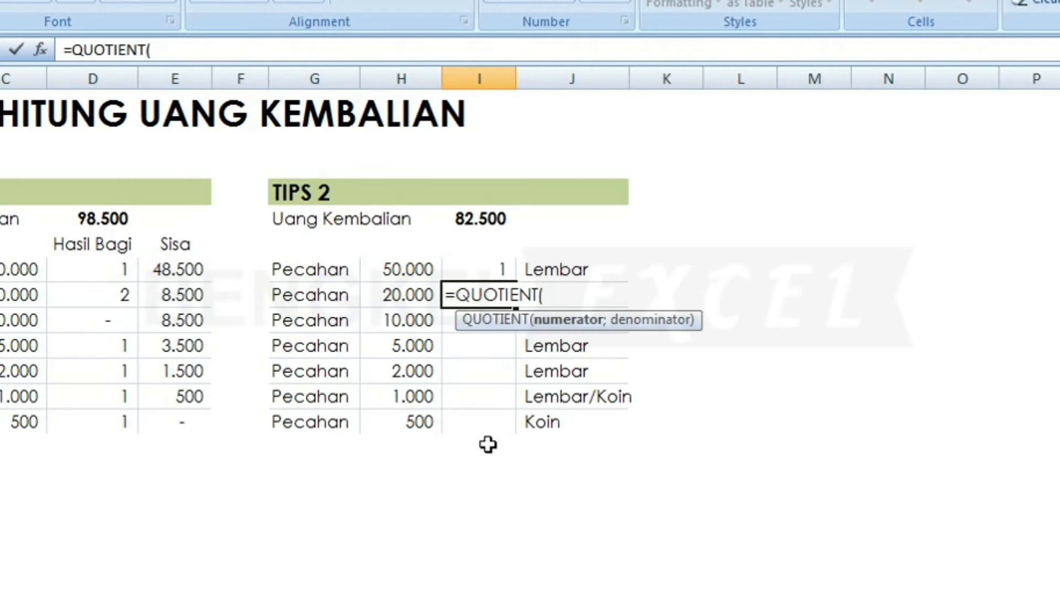
{"action": "type", "text": "MO"}
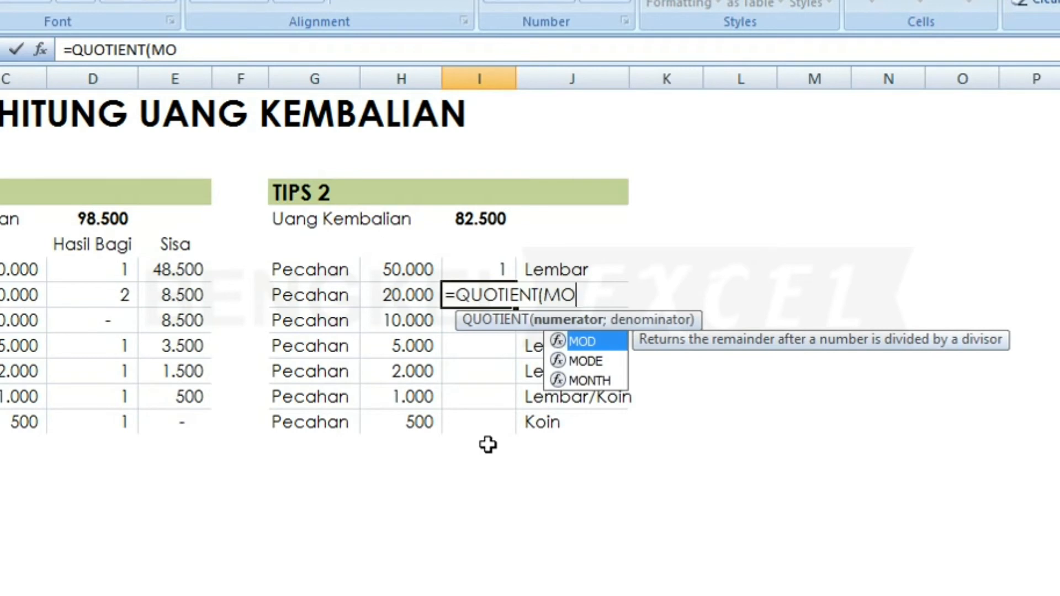
{"action": "key", "text": "Tab"}
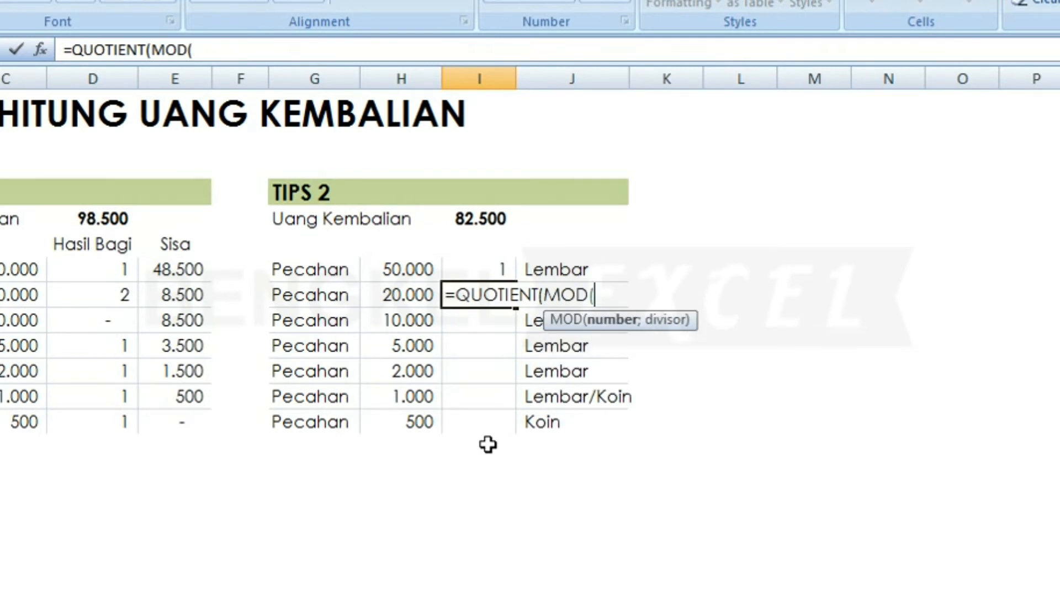
{"action": "left_click", "coordinate": [500, 212]}
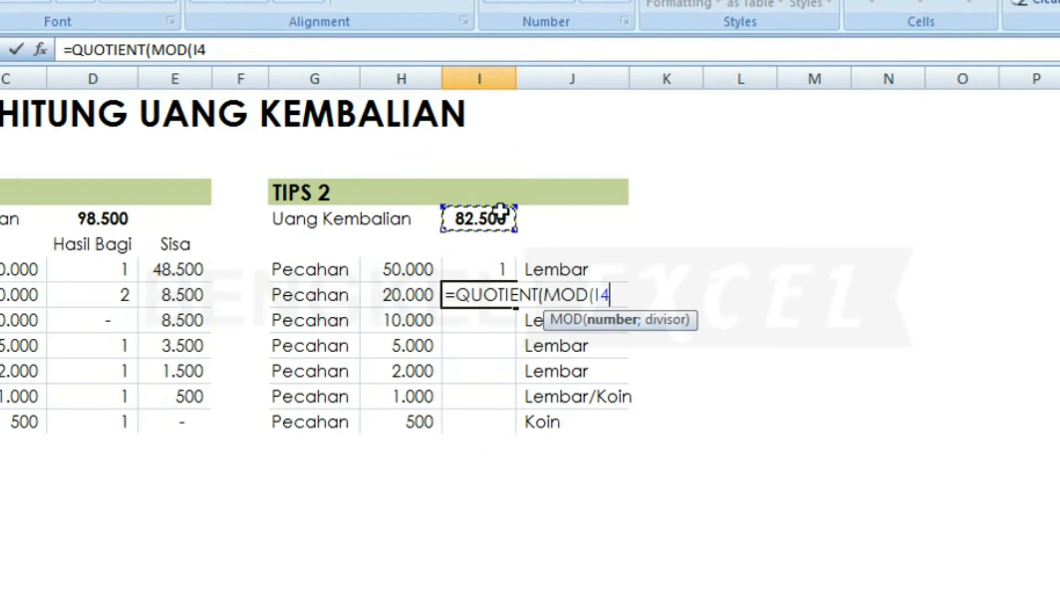
{"action": "type", "text": ";"}
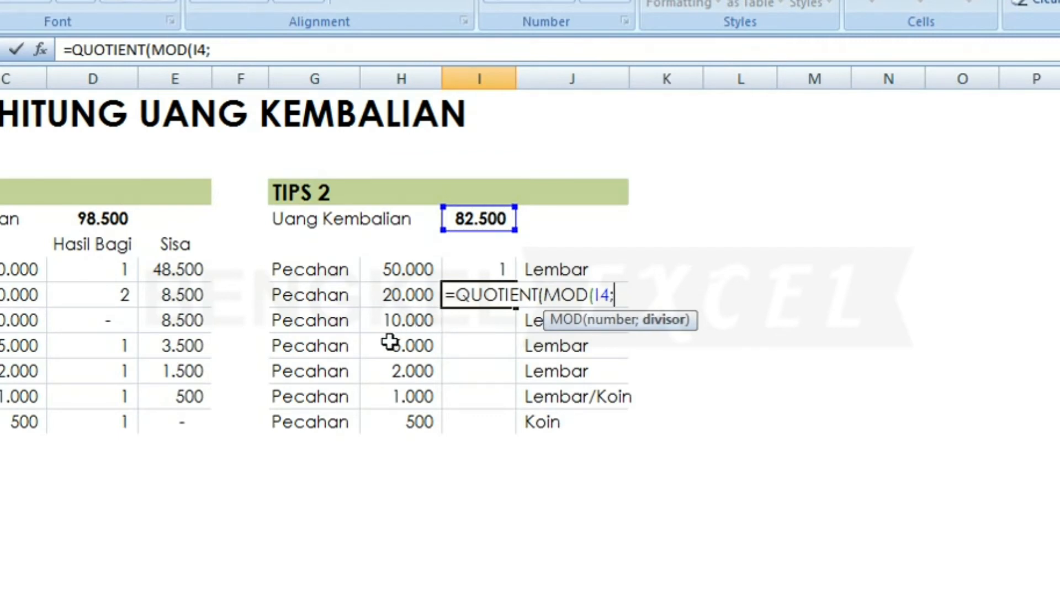
{"action": "left_click", "coordinate": [406, 269]}
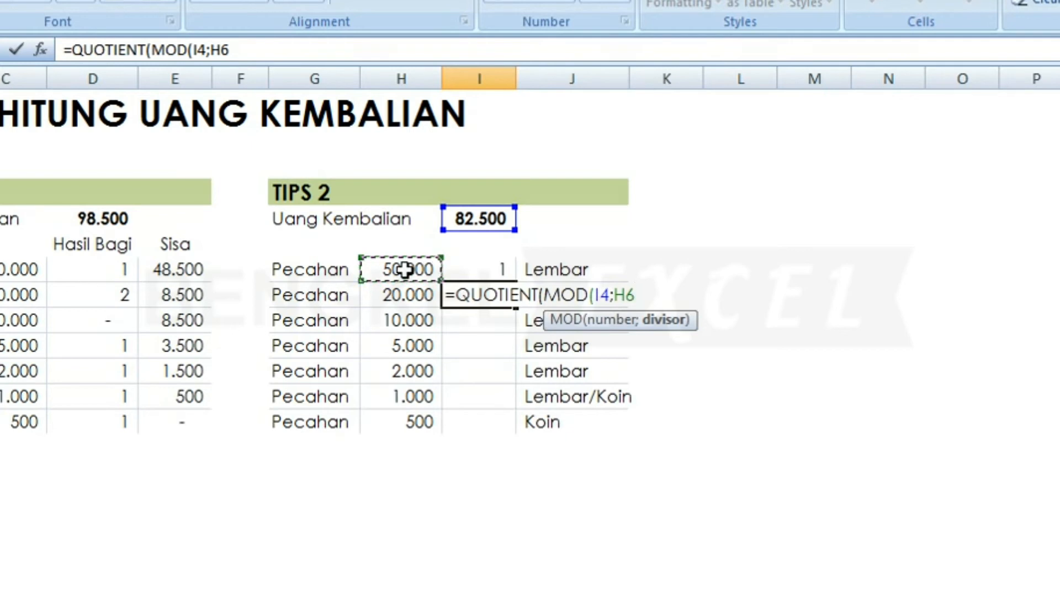
{"action": "type", "text": ")"}
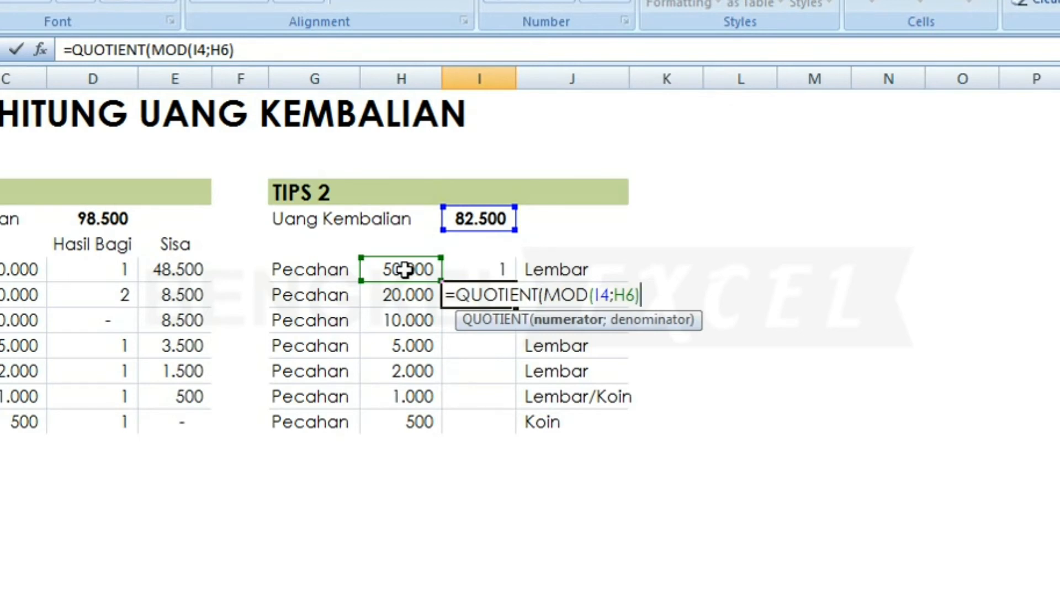
{"action": "type", "text": ";"}
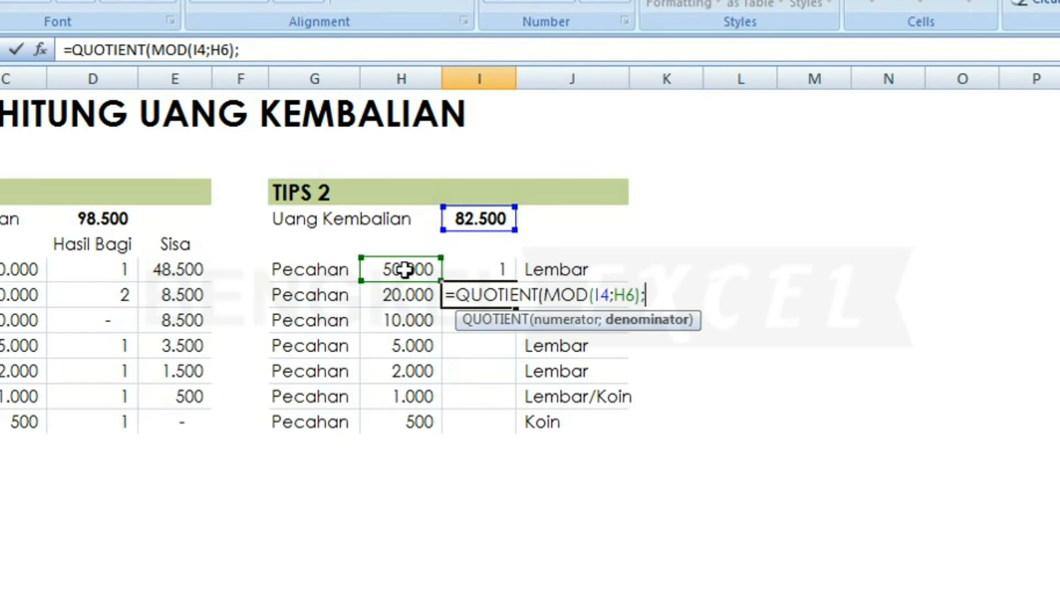
{"action": "left_click", "coordinate": [398, 295]}
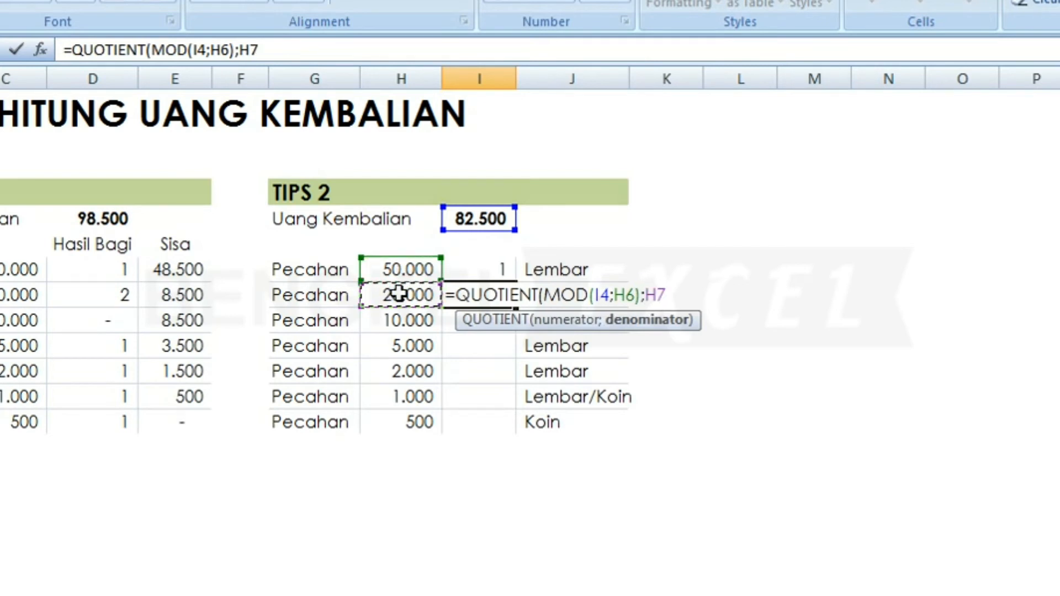
{"action": "type", "text": ")"}
{"action": "key", "text": "Return"}
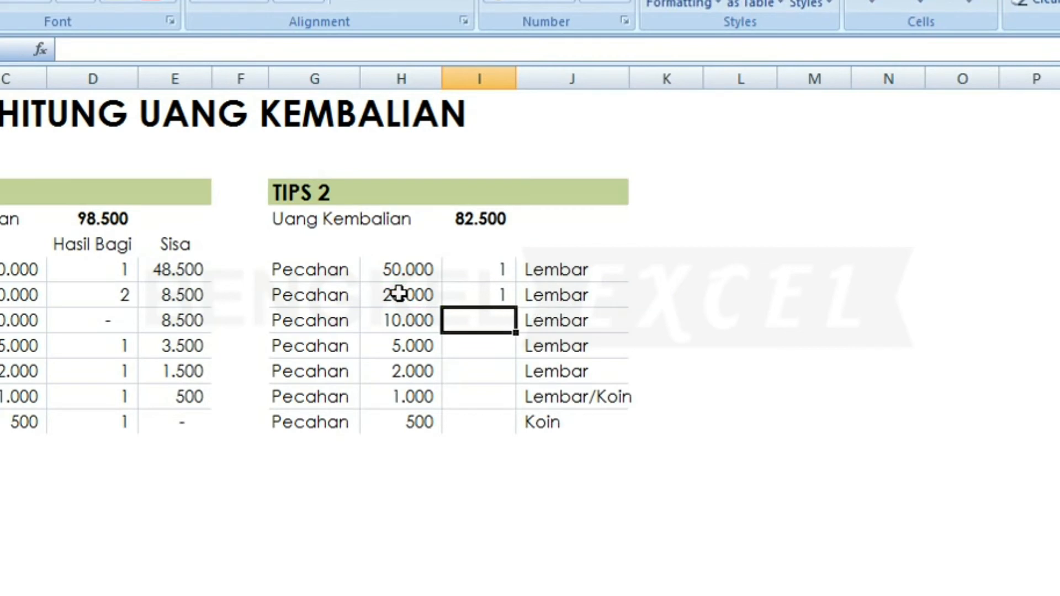
{"action": "key", "text": "Up"}
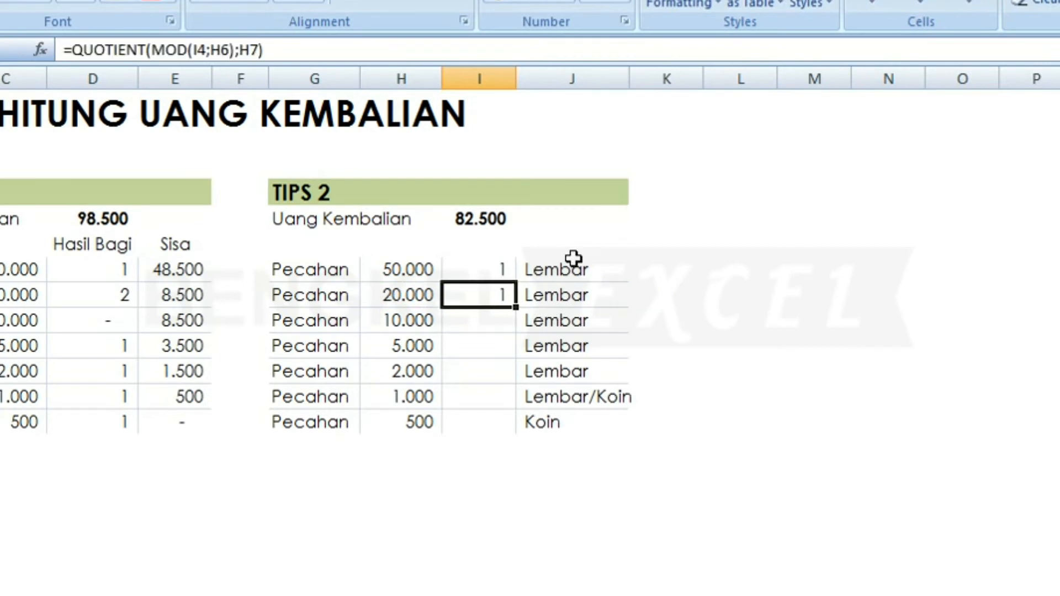
{"action": "double_click", "coordinate": [481, 297]}
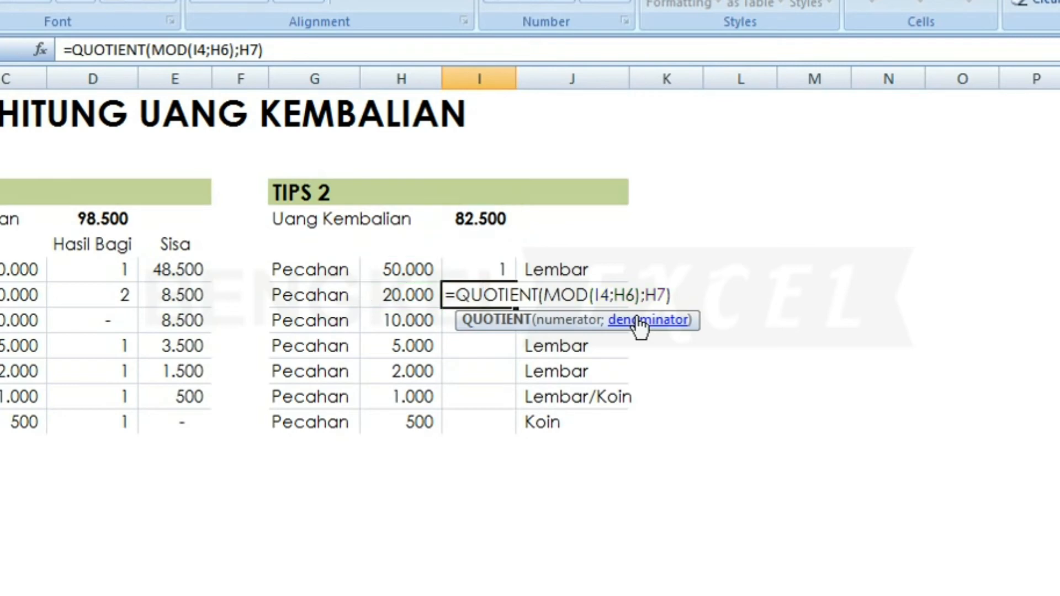
{"action": "key", "text": "Return"}
{"action": "key", "text": "Up"}
{"action": "key", "text": "Up"}
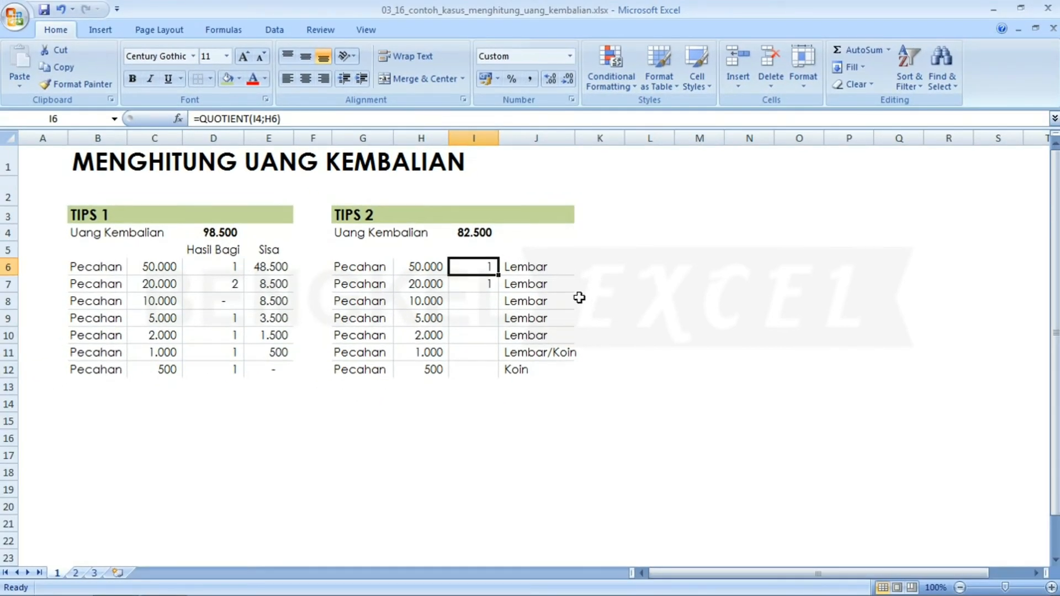
{"action": "key", "text": "Down"}
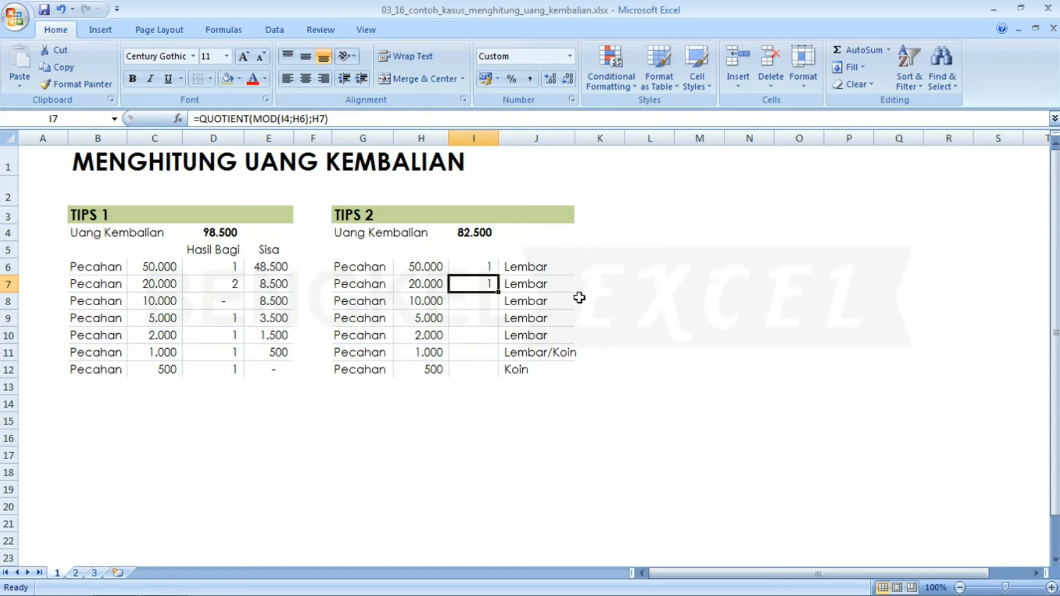
{"action": "key", "text": "Down"}
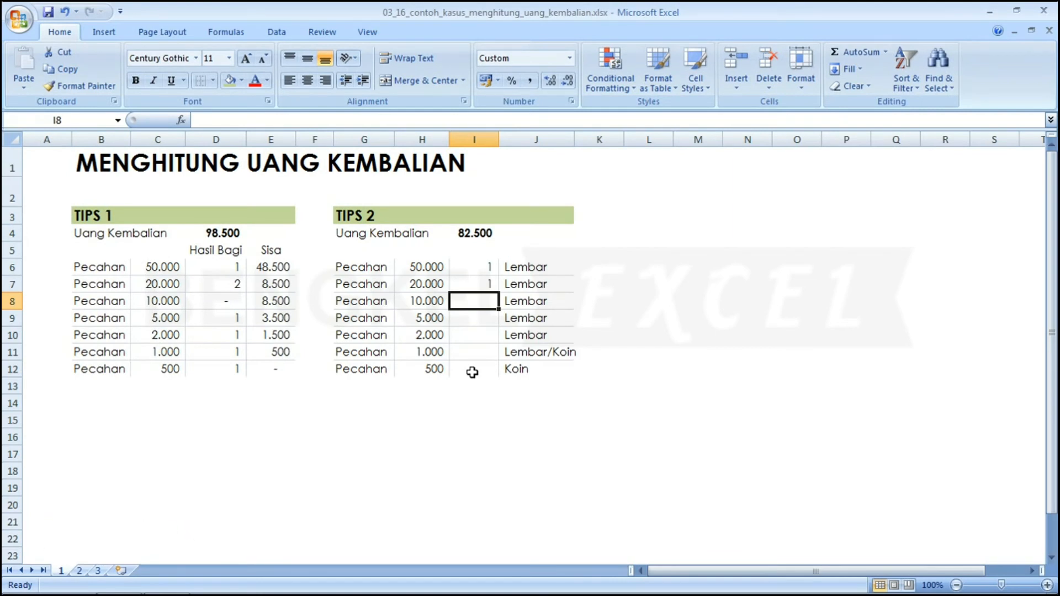
Check the 20.000 and 10.000 denomination values and select I8.
{"action": "key", "text": "Left"}
{"action": "key", "text": "Up"}
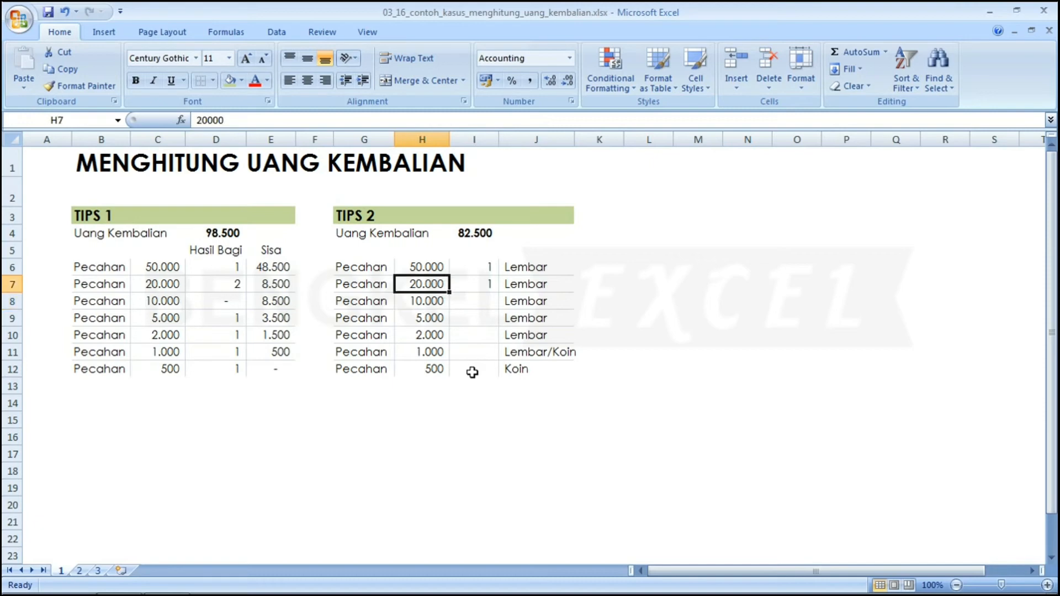
{"action": "key", "text": "Down"}
{"action": "key", "text": "Up"}
{"action": "key", "text": "Down"}
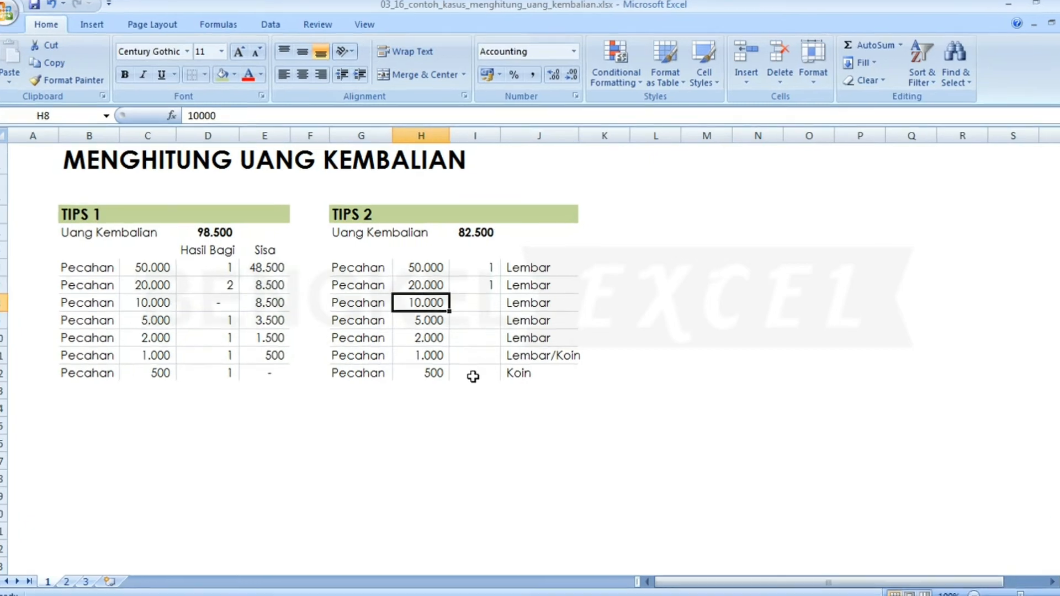
{"action": "key", "text": "Right"}
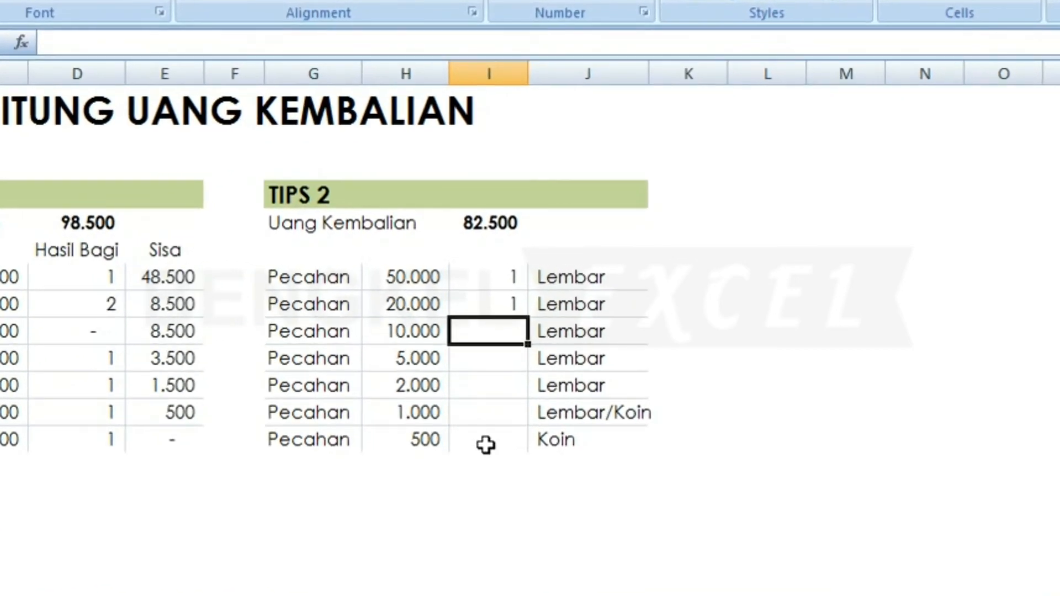
Enter =QUOTIENT(MOD(MOD(I4;H6);H7);H8) in I8, returning 1 note of 10.000.
{"action": "type", "text": "=Q"}
{"action": "key", "text": "Down"}
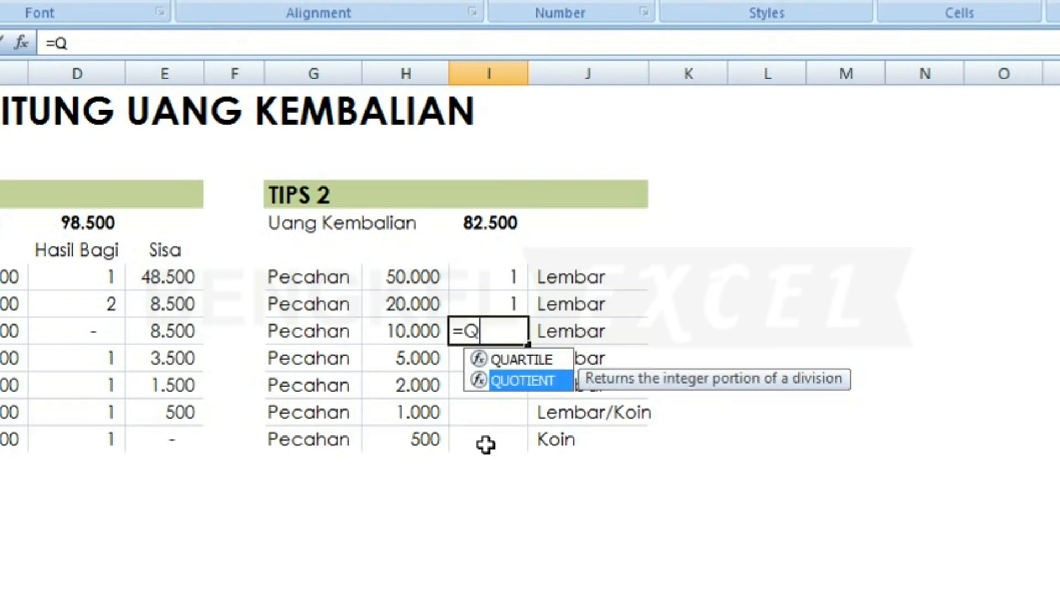
{"action": "key", "text": "Tab"}
{"action": "type", "text": ","}
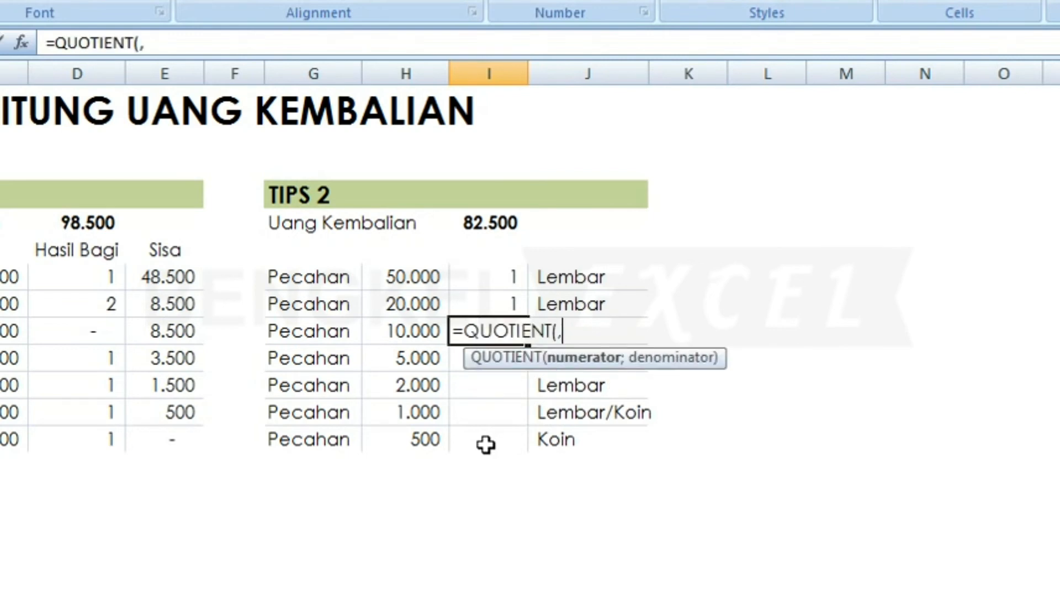
{"action": "key", "text": "BackSpace"}
{"action": "type", "text": "MOD"}
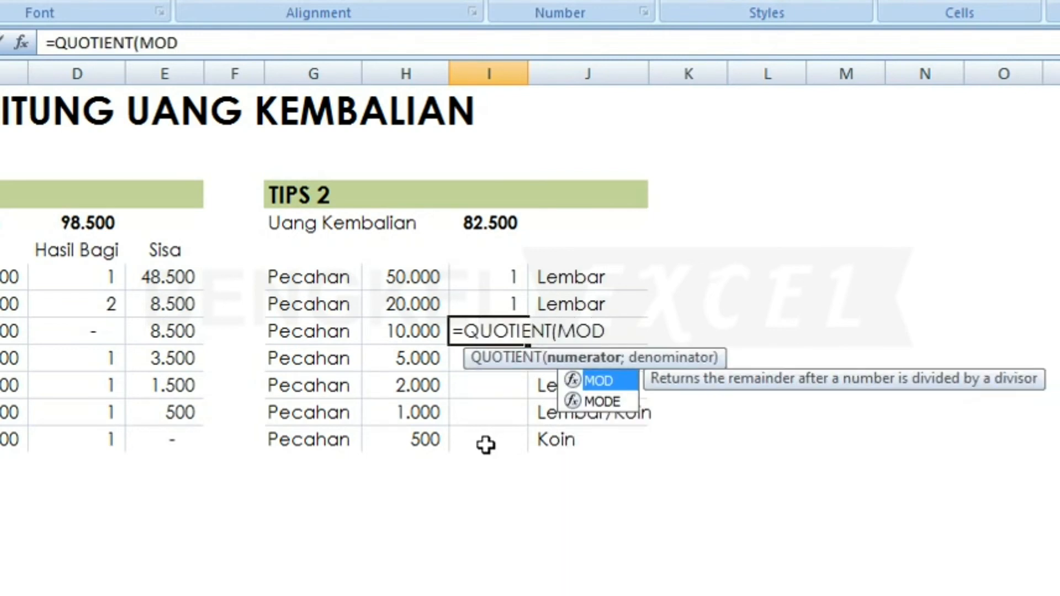
{"action": "type", "text": "(MOD"}
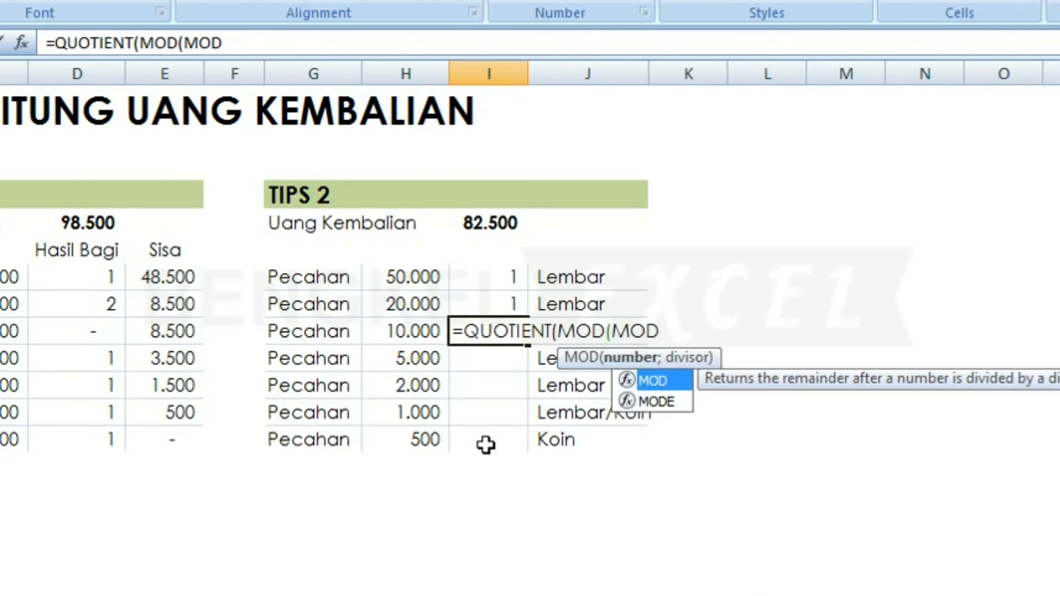
{"action": "type", "text": "("}
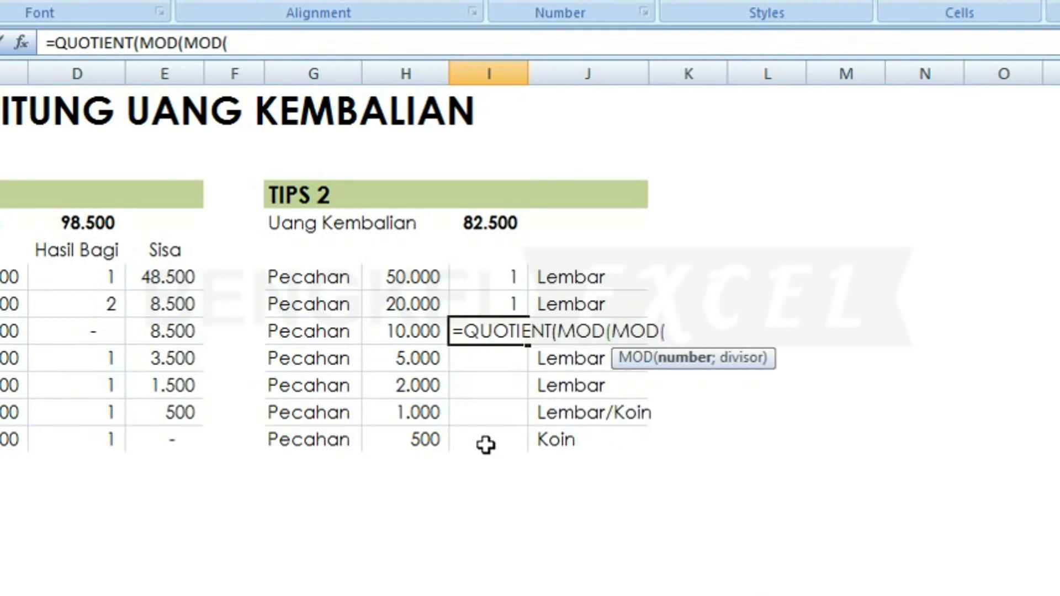
{"action": "left_click", "coordinate": [500, 227]}
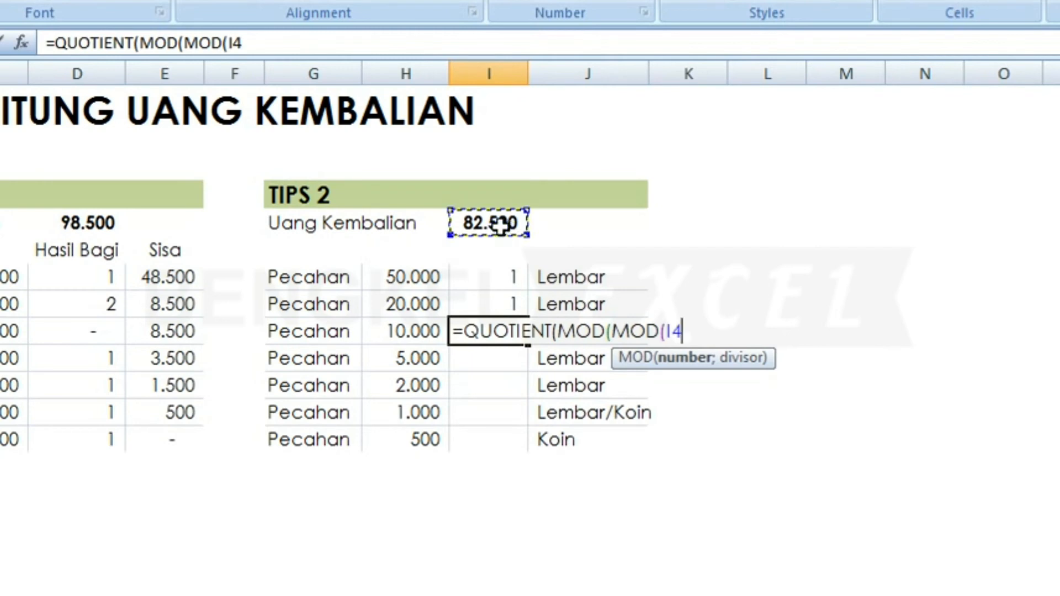
{"action": "type", "text": ";"}
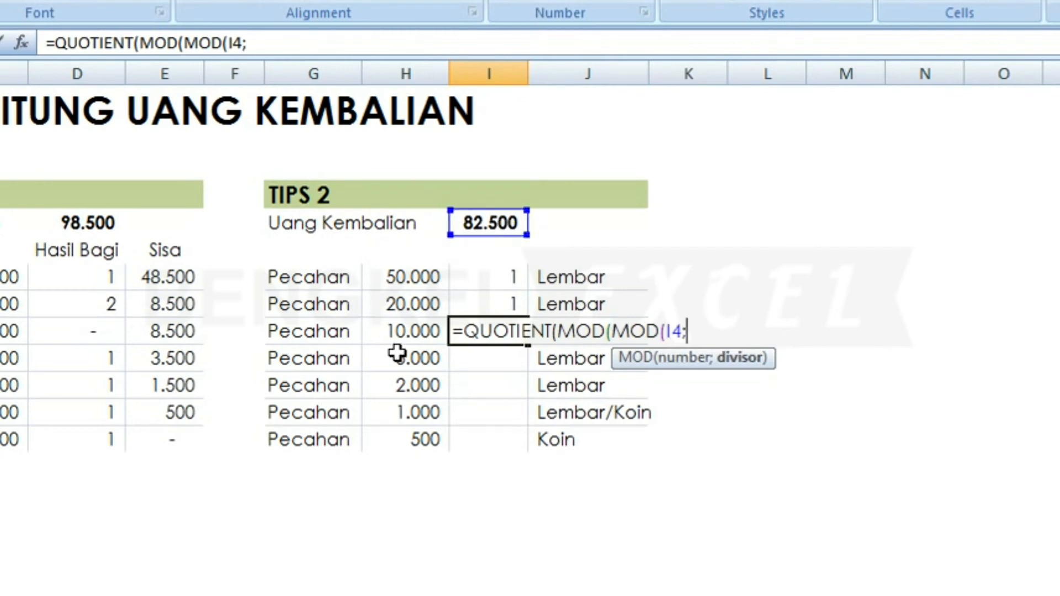
{"action": "left_click", "coordinate": [424, 275]}
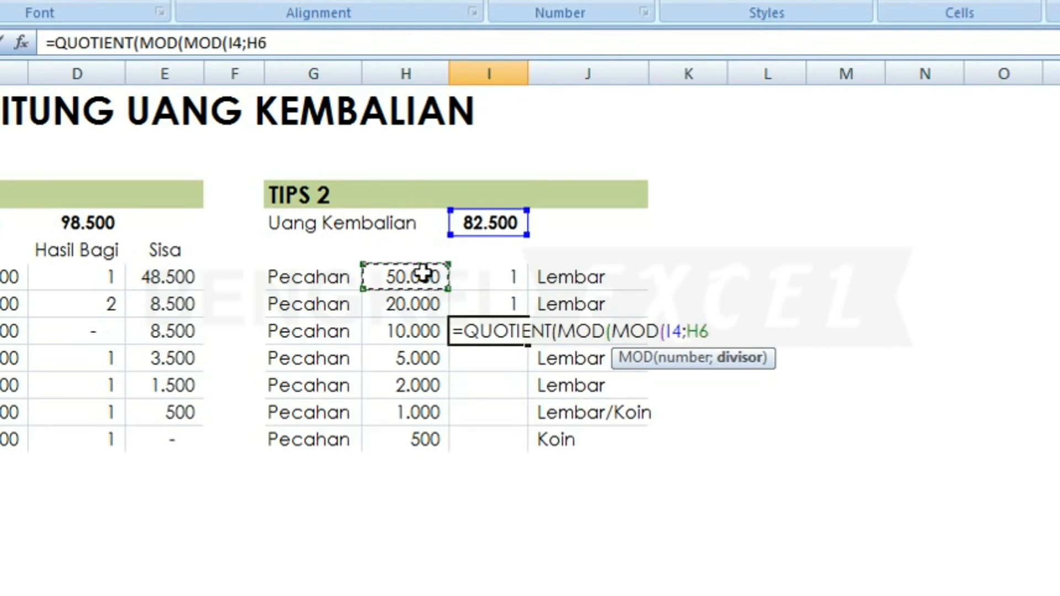
{"action": "type", "text": ")"}
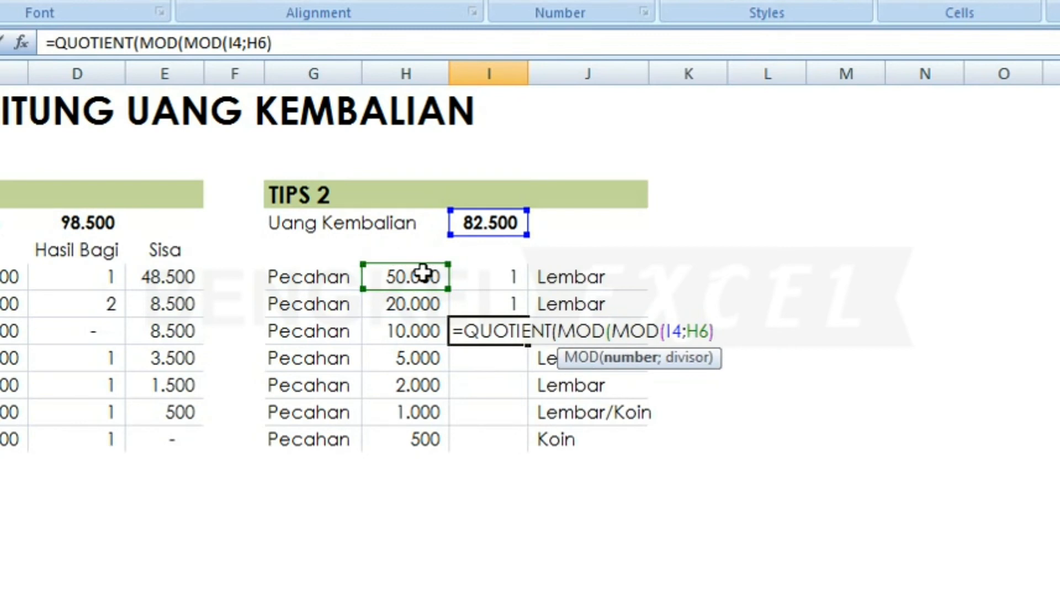
{"action": "type", "text": ";"}
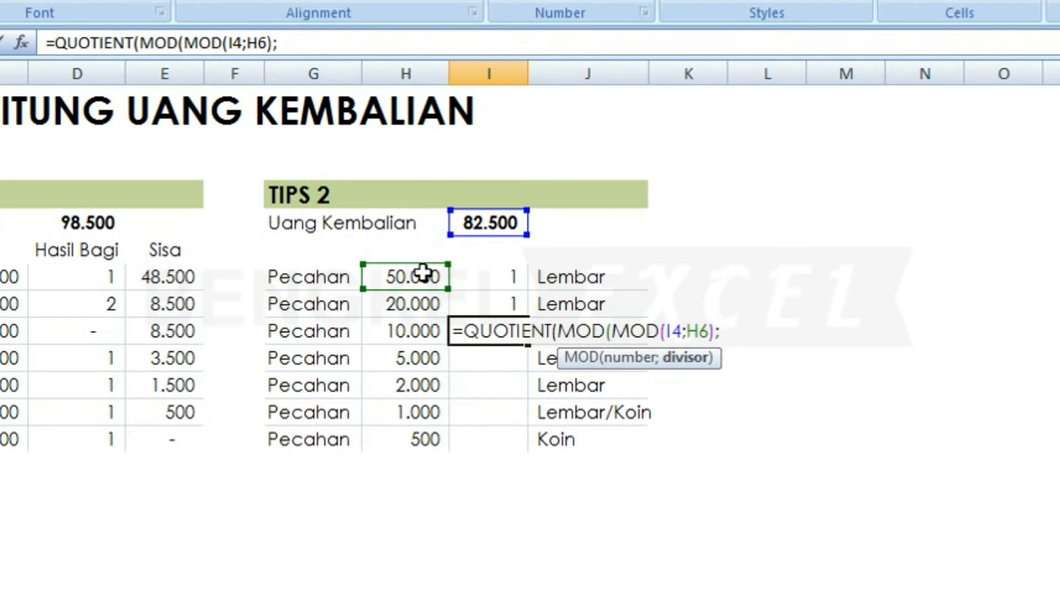
{"action": "left_click", "coordinate": [395, 307]}
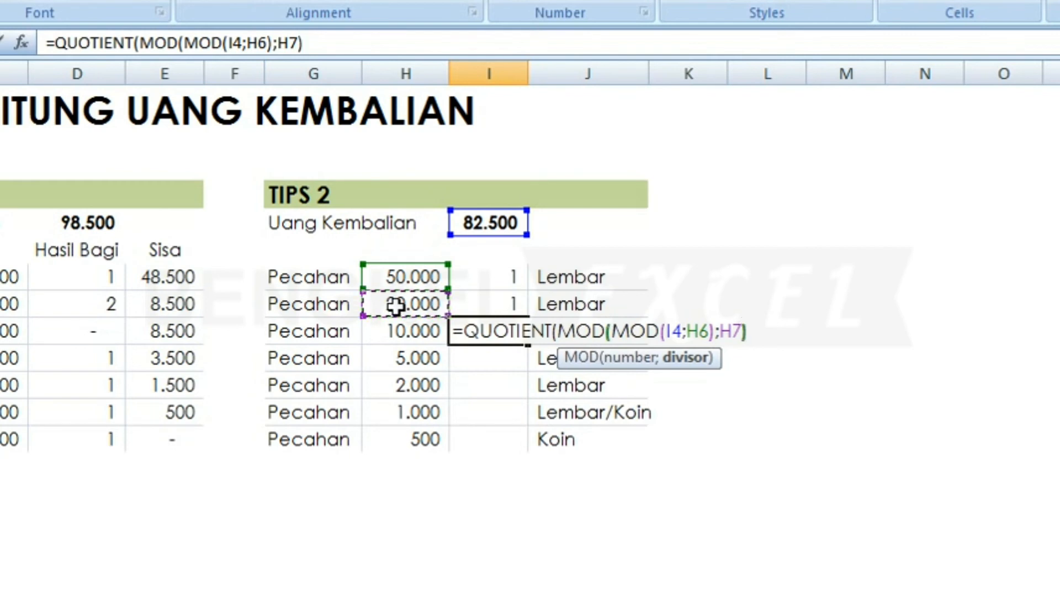
{"action": "type", "text": ")"}
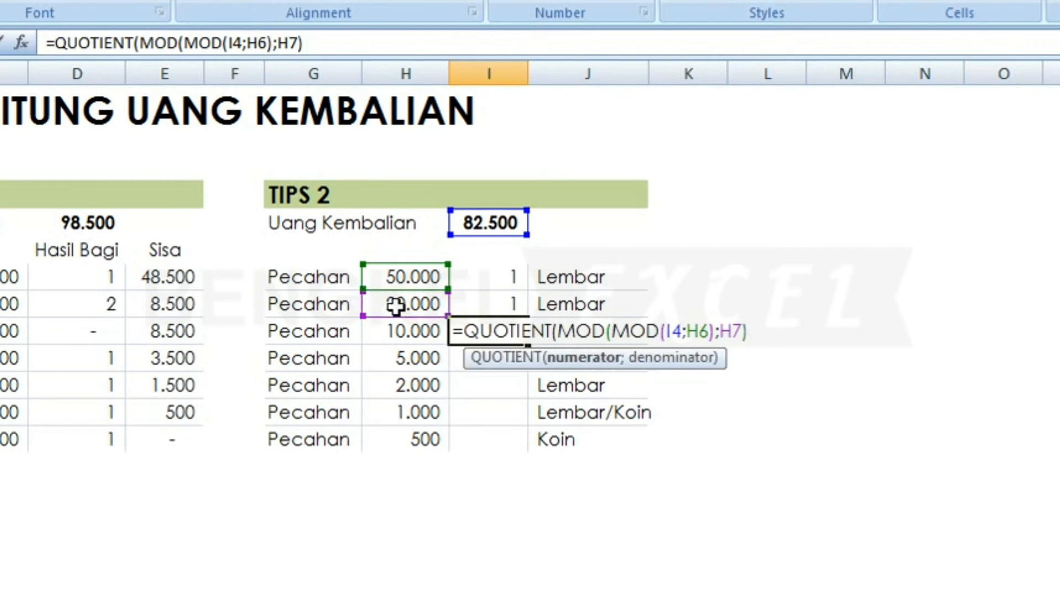
{"action": "type", "text": ";"}
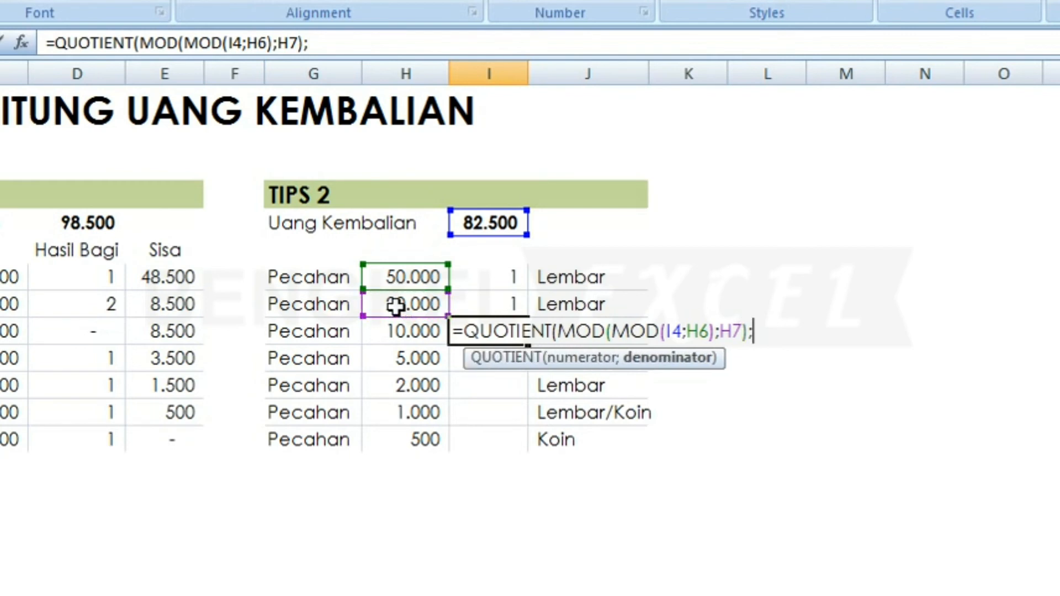
{"action": "left_click", "coordinate": [395, 331]}
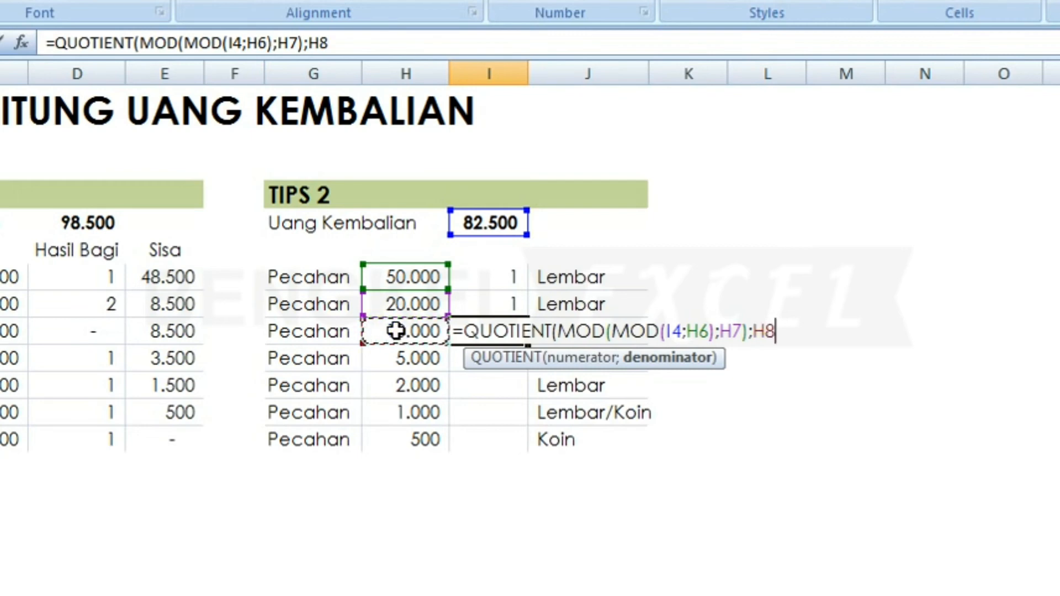
{"action": "type", "text": ")"}
{"action": "key", "text": "Return"}
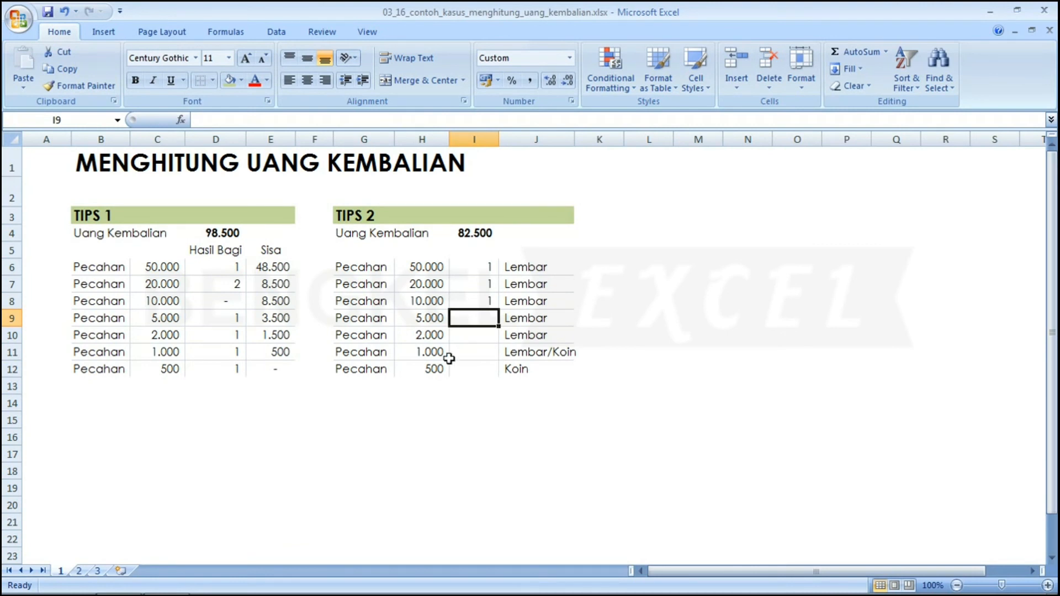
Recheck the I8 formula before moving to the 5.000 row's count cell.
{"action": "key", "text": "Up"}
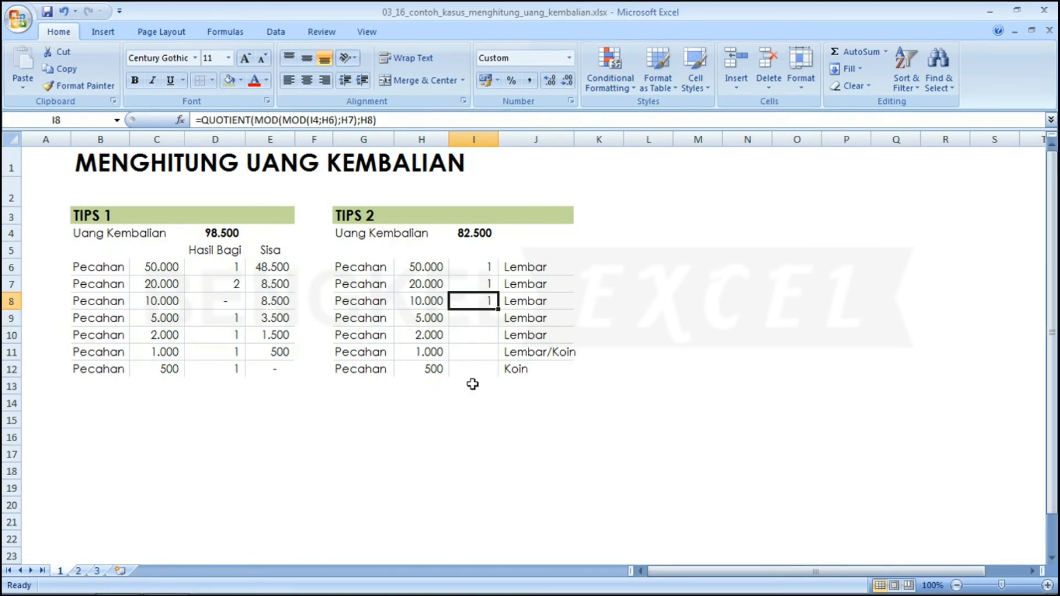
{"action": "key", "text": "Down"}
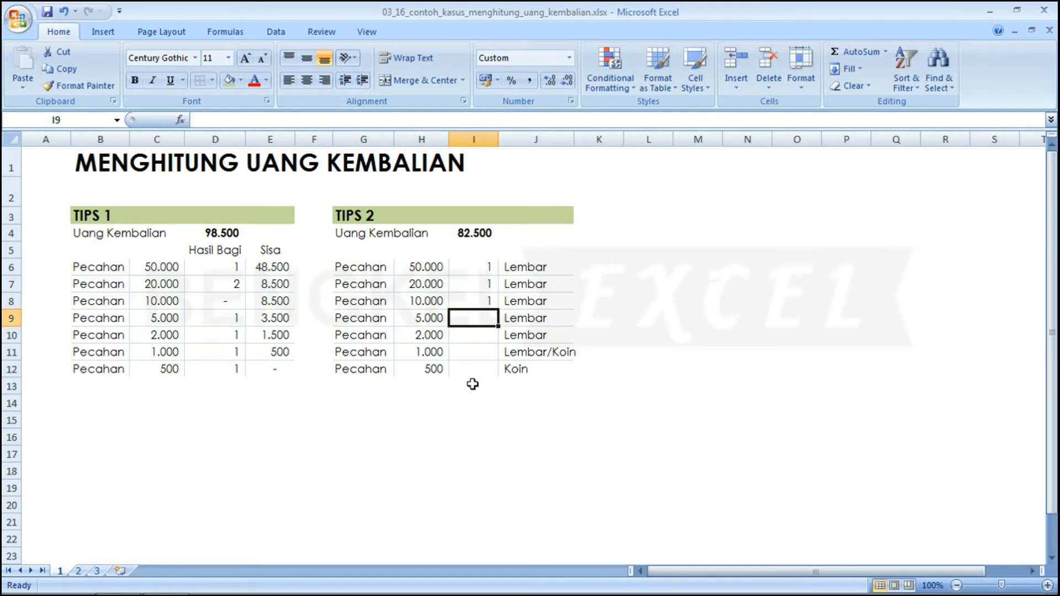
{"action": "key", "text": "Up"}
{"action": "key", "text": "Down"}
Enter the 5.000-row count as QUOTIENT of I4 nested-MOD by H6–H8, divided by H9.
{"action": "type", "text": "=QUOTIENT(MOD(MOD("}
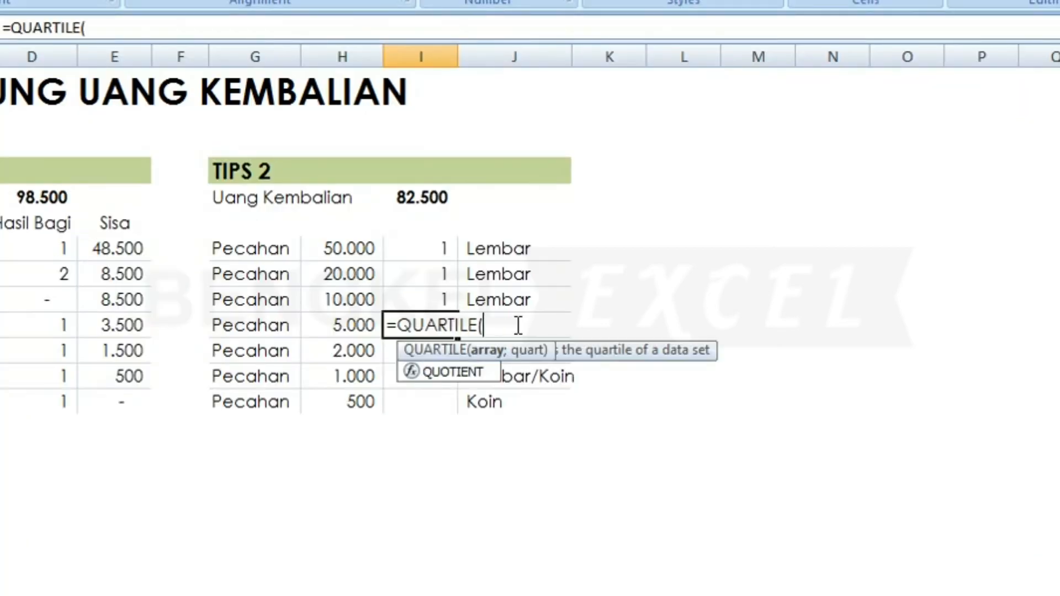
{"action": "type", "text": "MOD(MOD("}
{"action": "left_click", "coordinate": [426, 196]}
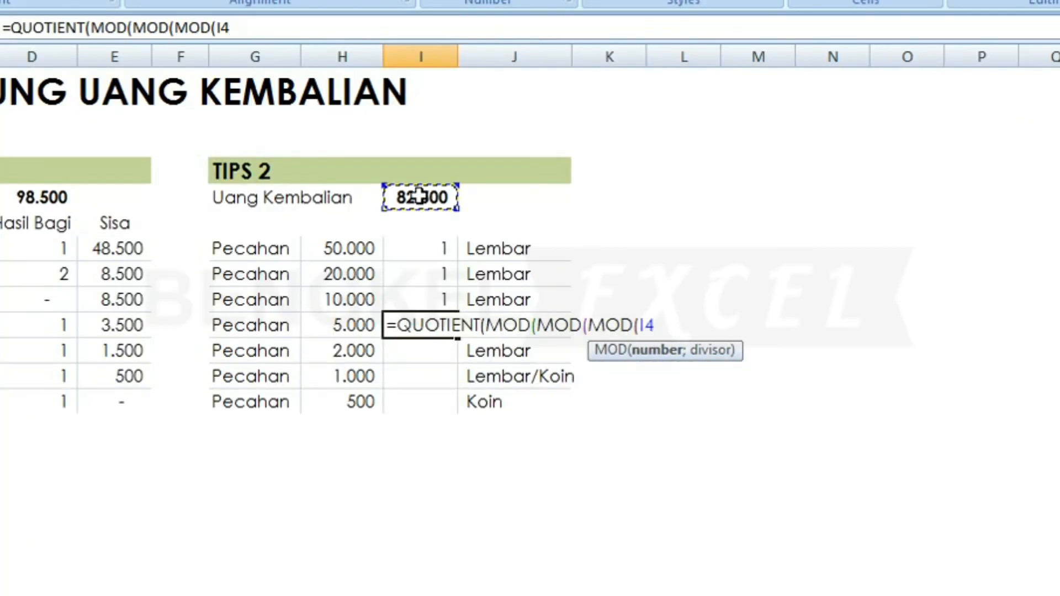
{"action": "type", "text": ";"}
{"action": "left_click", "coordinate": [343, 247]}
{"action": "type", "text": ");"}
{"action": "left_click", "coordinate": [340, 273]}
{"action": "type", "text": ");"}
{"action": "left_click", "coordinate": [333, 299]}
{"action": "type", "text": ");"}
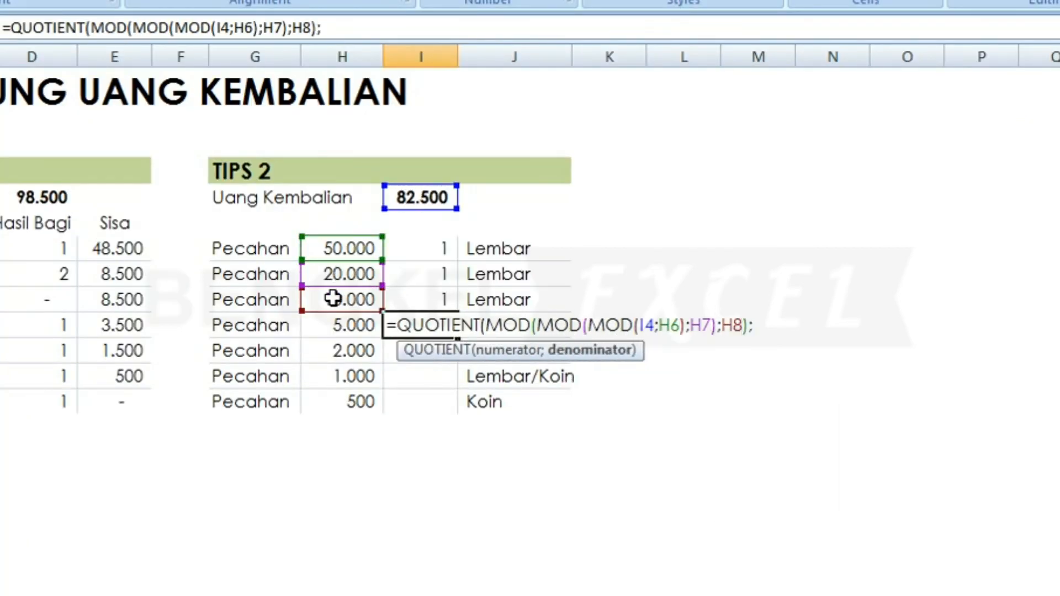
{"action": "left_click", "coordinate": [332, 323]}
{"action": "key", "text": "Return"}
Enter the 2.000-row count as QUOTIENT of I4 nested-MOD by H6–H9, divided by H10.
{"action": "type", "text": "=QUOTIENT(MOD(MOD(MOD(MOD("}
{"action": "left_click", "coordinate": [426, 197]}
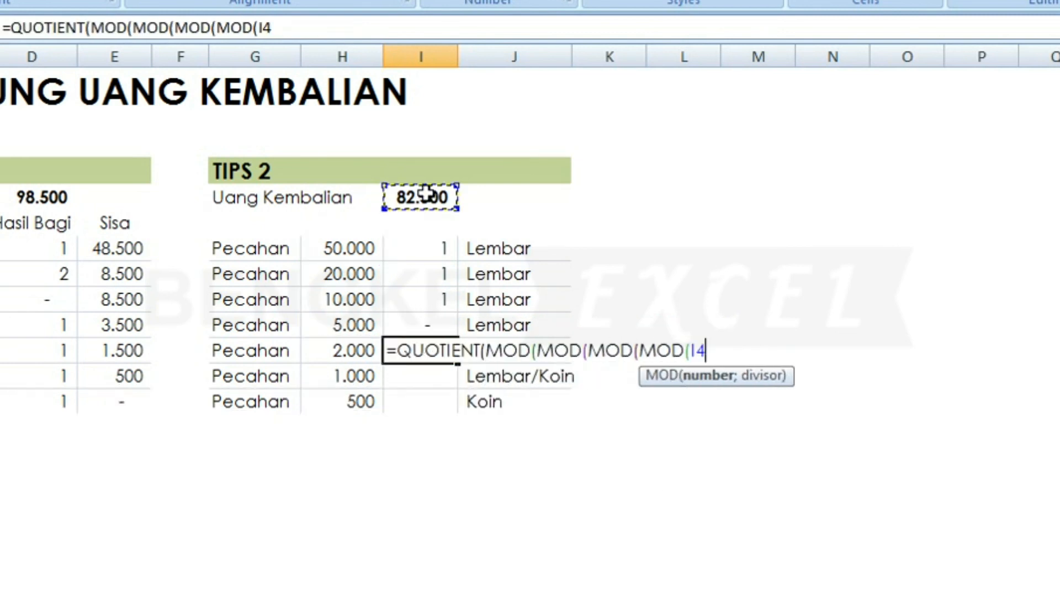
{"action": "type", "text": ";"}
{"action": "left_click", "coordinate": [348, 247]}
{"action": "type", "text": ");"}
{"action": "left_click", "coordinate": [343, 272]}
{"action": "type", "text": ");"}
{"action": "left_click", "coordinate": [332, 298]}
{"action": "type", "text": ");"}
{"action": "left_click", "coordinate": [331, 324]}
{"action": "type", "text": ");"}
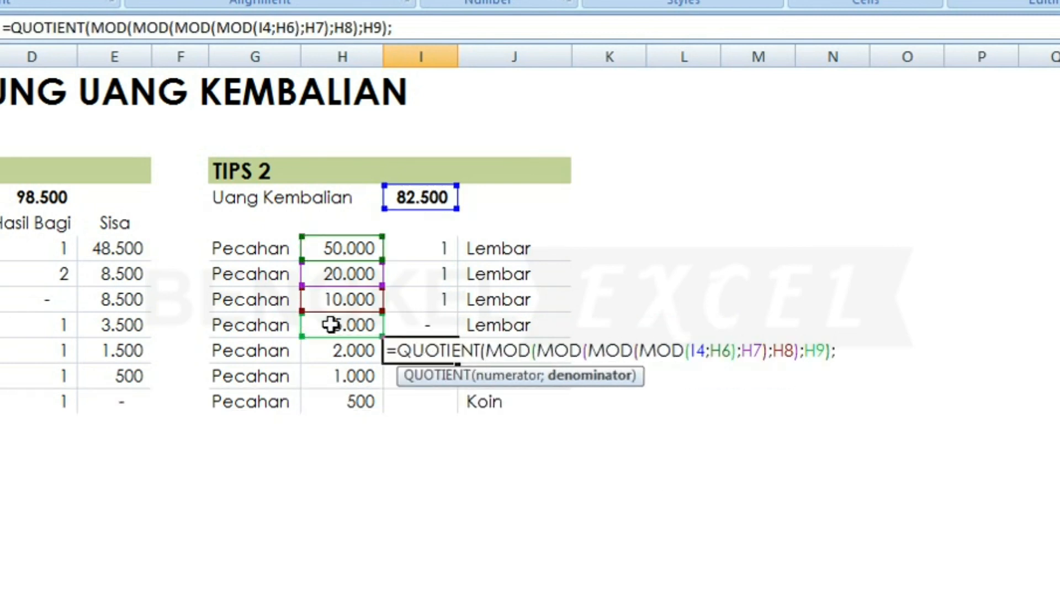
{"action": "left_click", "coordinate": [330, 350]}
{"action": "key", "text": "Return"}
Enter the 1.000-row count as QUOTIENT of I4 nested-MOD by H6–H10, divided by H11.
{"action": "type", "text": "=QUOTIENT(MOD(MOD(MOD(MOD(MOD("}
{"action": "left_click", "coordinate": [426, 196]}
{"action": "type", "text": ";"}
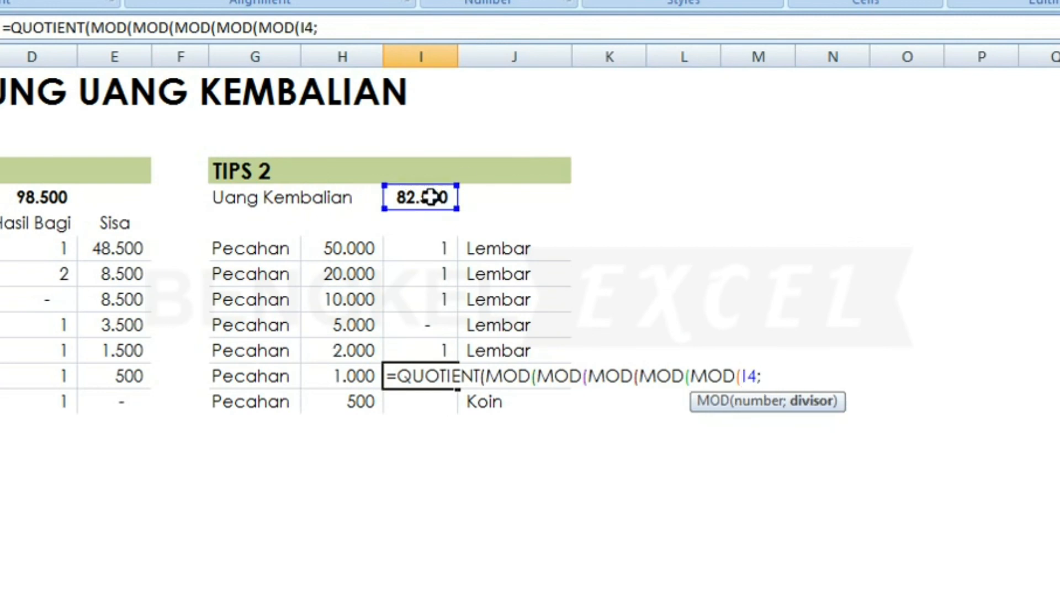
{"action": "left_click", "coordinate": [347, 247]}
{"action": "type", "text": ");"}
{"action": "left_click", "coordinate": [343, 272]}
{"action": "type", "text": ");"}
{"action": "left_click", "coordinate": [351, 301]}
{"action": "type", "text": ";"}
{"action": "left_click", "coordinate": [346, 326]}
{"action": "type", "text": ");"}
{"action": "left_click", "coordinate": [339, 359]}
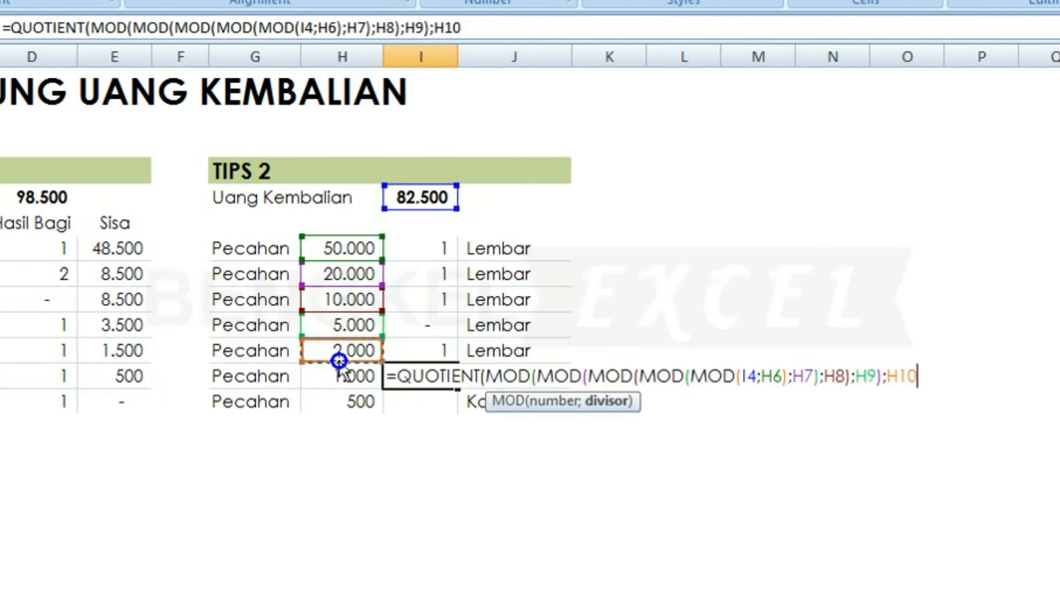
{"action": "type", "text": ");"}
{"action": "left_click", "coordinate": [337, 376]}
{"action": "key", "text": "Return"}
Enter the 500-row count as QUOTIENT of I4 nested-MOD by H6–H11, divided by H12.
{"action": "type", "text": "=QUOTIENT(MOD(MOD(MOD(MOD(MOD(MOD(MOD("}
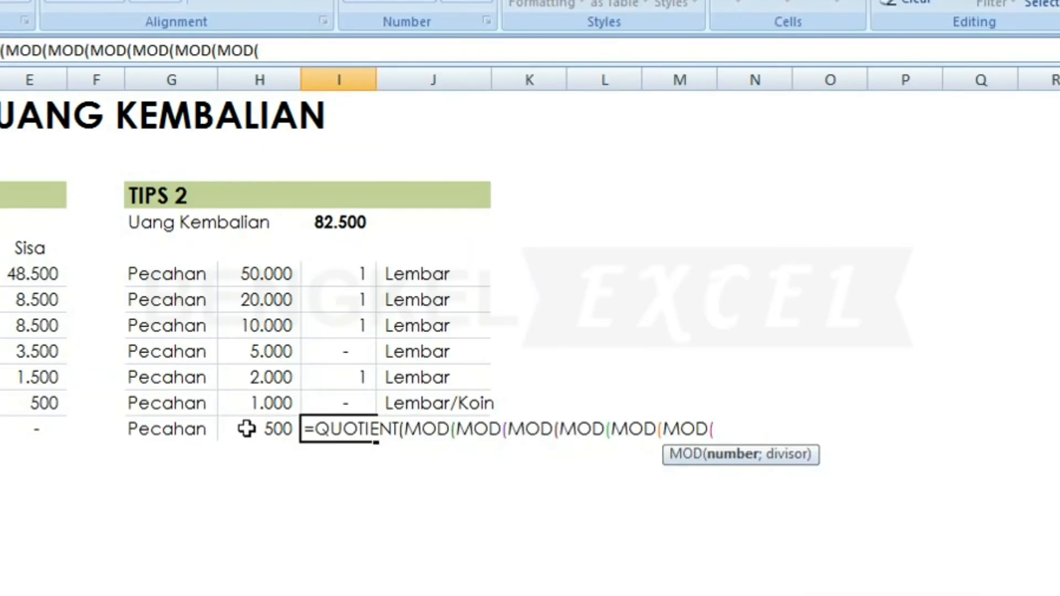
{"action": "left_click", "coordinate": [339, 222]}
{"action": "type", "text": ";"}
{"action": "left_click", "coordinate": [260, 273]}
{"action": "type", "text": ");"}
{"action": "left_click", "coordinate": [259, 299]}
{"action": "type", "text": ");"}
{"action": "left_click", "coordinate": [260, 325]}
{"action": "left_click", "coordinate": [259, 351]}
{"action": "type", "text": ");"}
{"action": "left_click", "coordinate": [259, 377]}
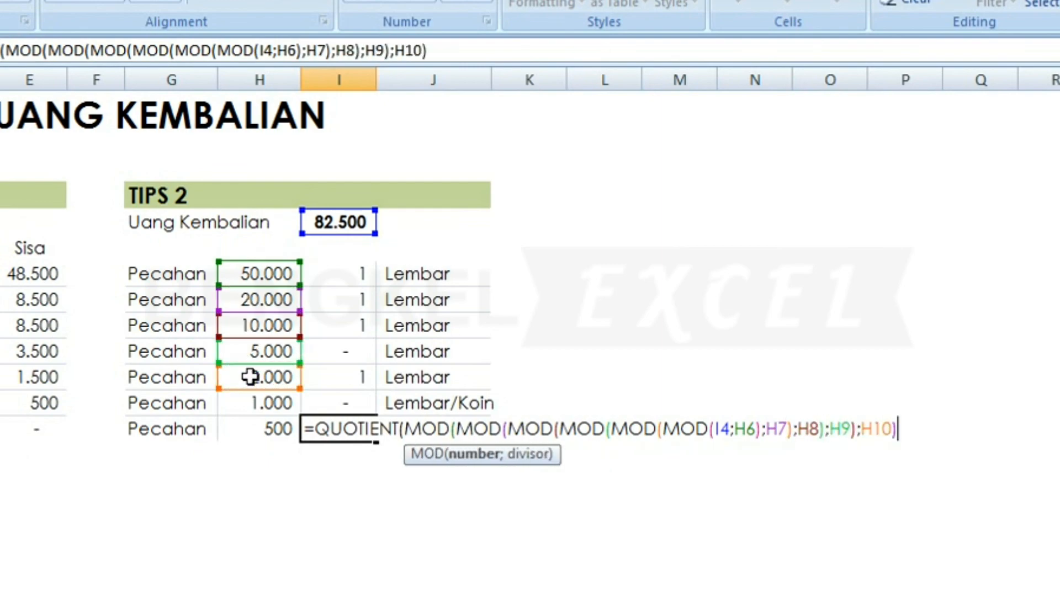
{"action": "type", "text": ");"}
{"action": "left_click", "coordinate": [259, 403]}
{"action": "type", "text": ");"}
{"action": "left_click", "coordinate": [259, 429]}
{"action": "key", "text": "Return"}
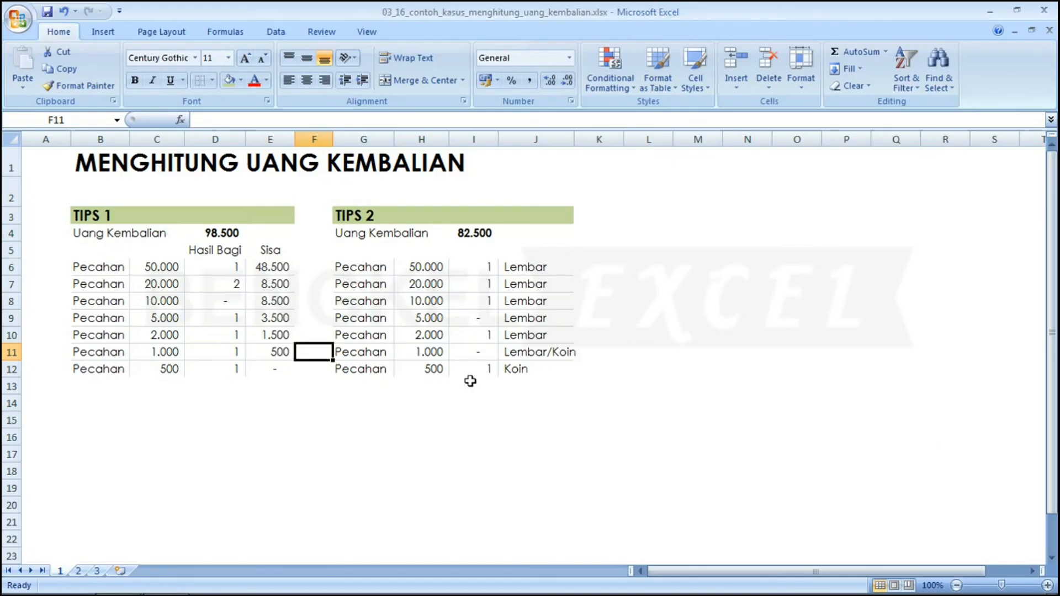
{"action": "key", "text": "Left"}
{"action": "key", "text": "Left"}
{"action": "key", "text": "Left"}
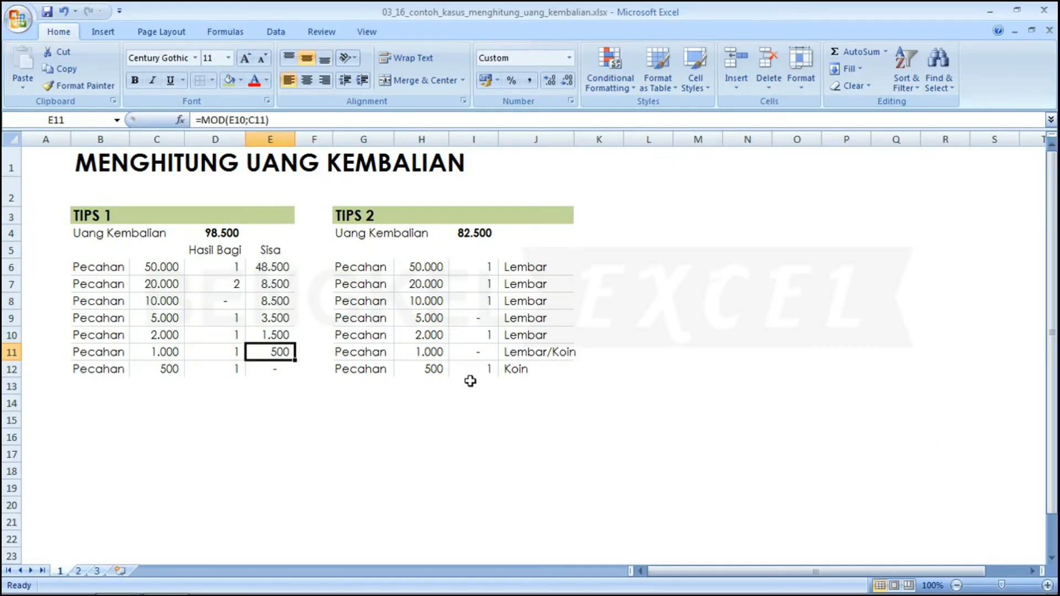
{"action": "key", "text": "Up"}
{"action": "key", "text": "Up"}
{"action": "key", "text": "Up"}
{"action": "key", "text": "Up"}
{"action": "key", "text": "Up"}
{"action": "key", "text": "Up"}
{"action": "key", "text": "Up"}
{"action": "key", "text": "Up"}
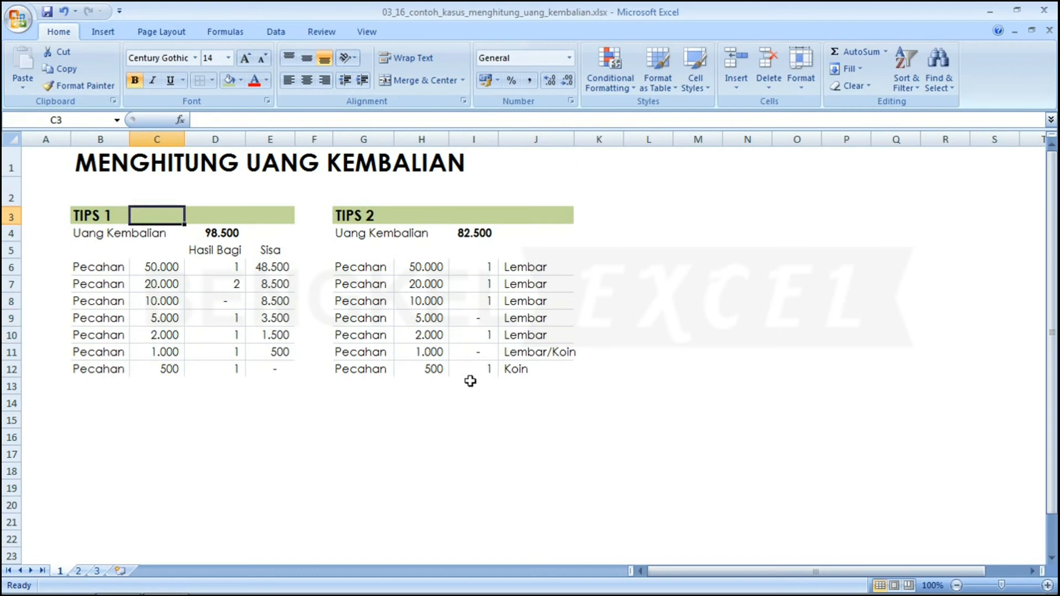
{"action": "key", "text": "Down"}
{"action": "key", "text": "Down"}
{"action": "key", "text": "Down"}
{"action": "key", "text": "Down"}
{"action": "key", "text": "Right"}
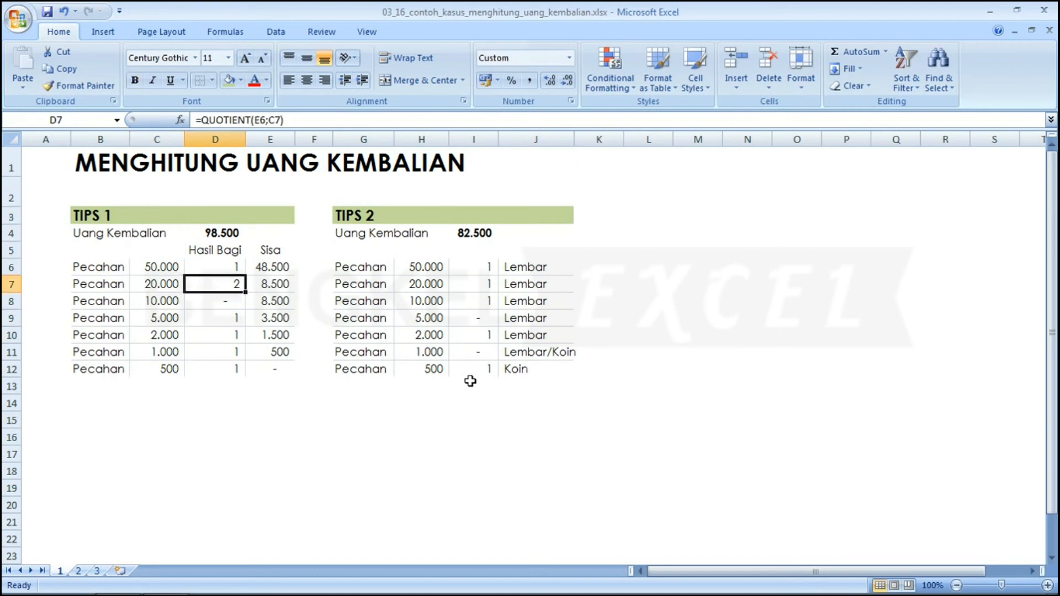
{"action": "key", "text": "Up"}
{"action": "key", "text": "Left"}
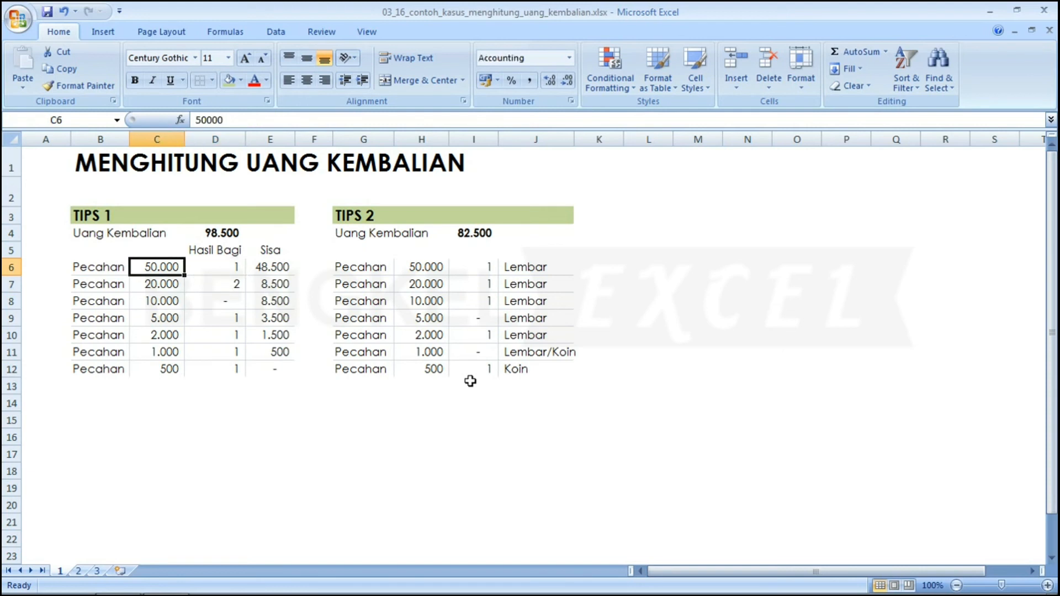
{"action": "key", "text": "Down"}
{"action": "key", "text": "Right"}
{"action": "key", "text": "Up"}
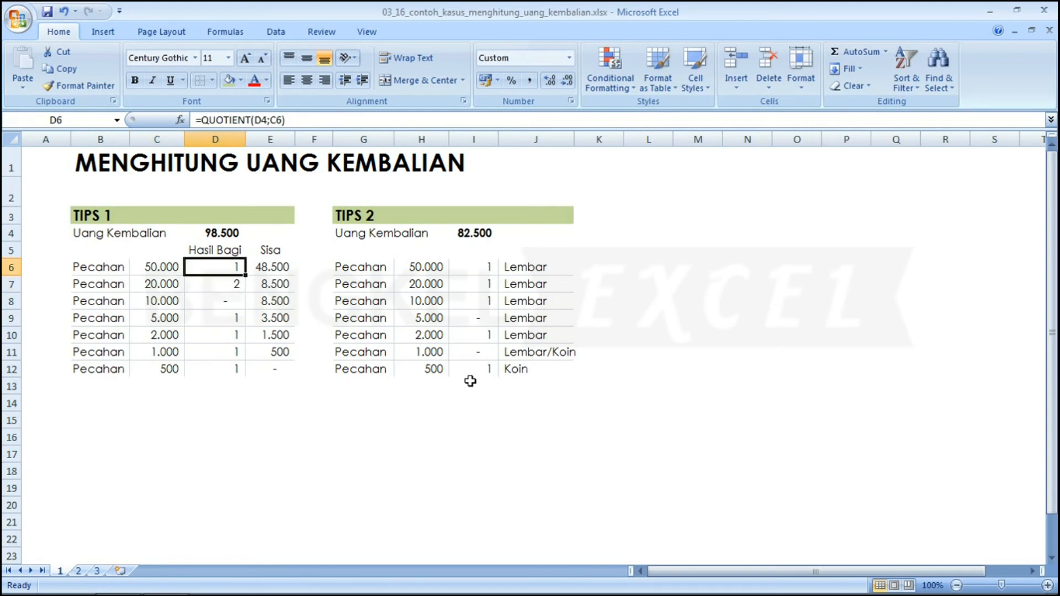
{"action": "key", "text": "Right"}
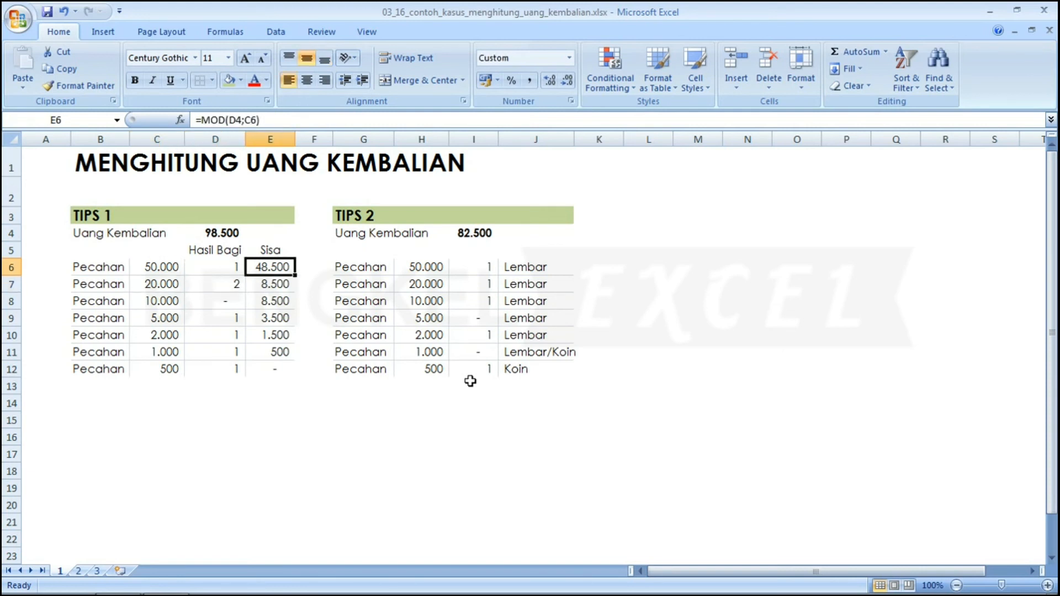
{"action": "key", "text": "Left"}
{"action": "key", "text": "Left"}
{"action": "key", "text": "Right"}
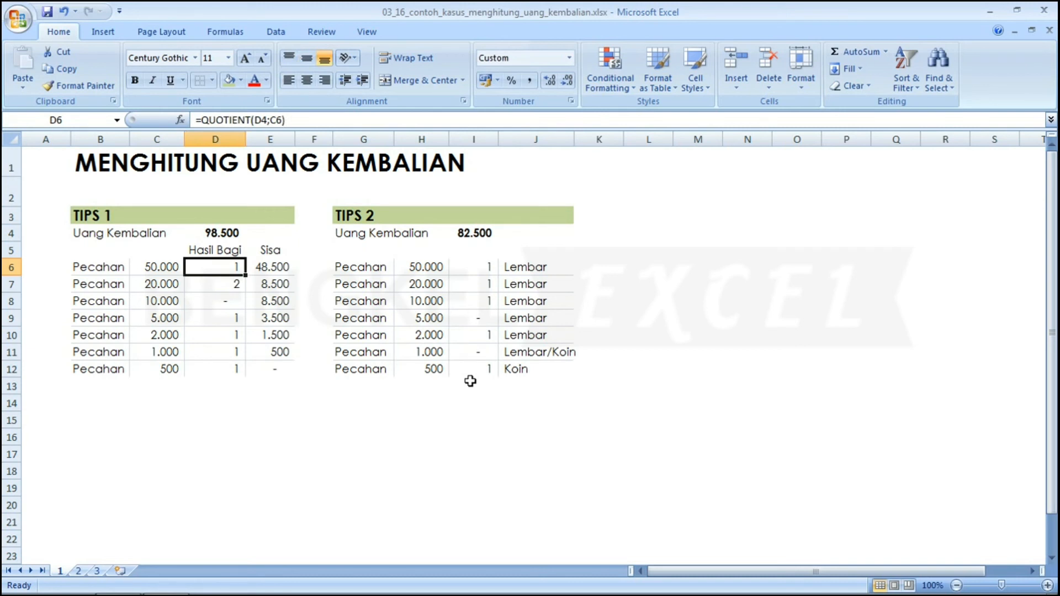
{"action": "key", "text": "Left"}
{"action": "key", "text": "Right"}
{"action": "key", "text": "Right"}
{"action": "key", "text": "Right"}
{"action": "key", "text": "Right"}
{"action": "key", "text": "Right"}
{"action": "key", "text": "Right"}
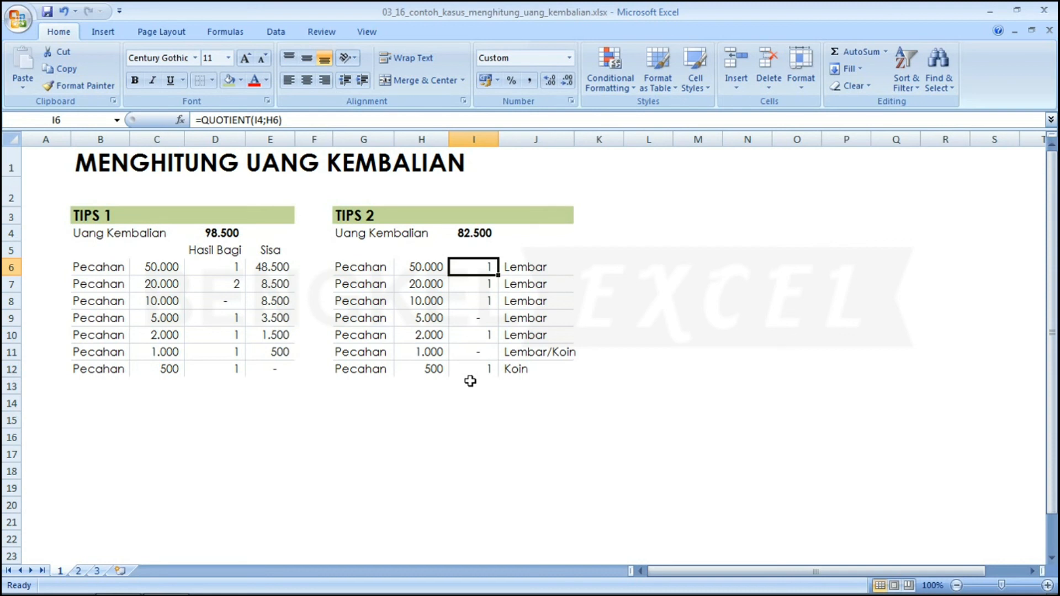
Test the Tips 2 change amount in I4 with 90000.
{"action": "key", "text": "Up"}
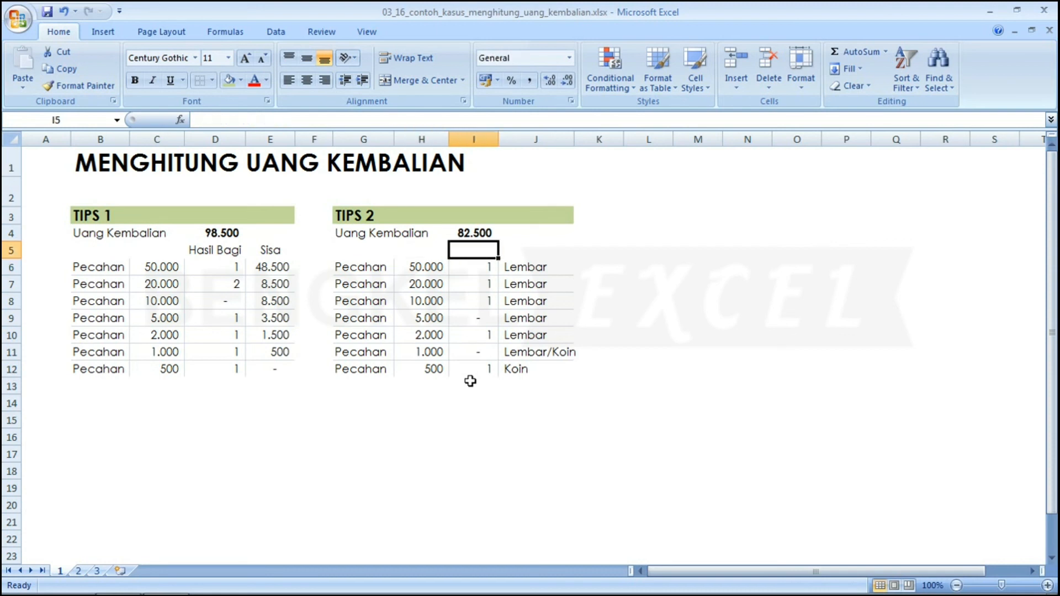
{"action": "key", "text": "Up"}
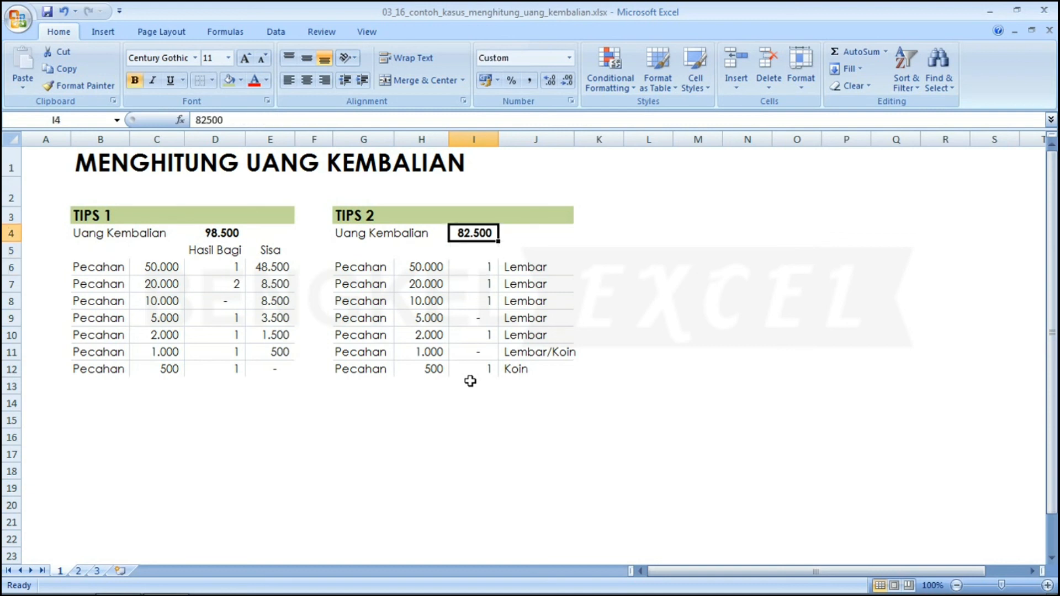
{"action": "type", "text": "90000"}
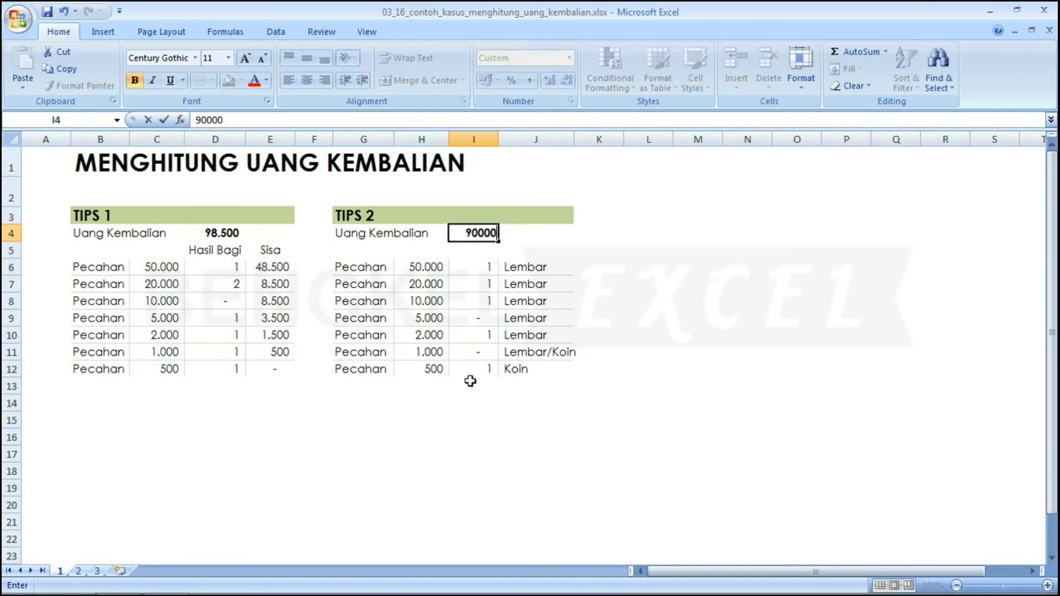
{"action": "key", "text": "Return"}
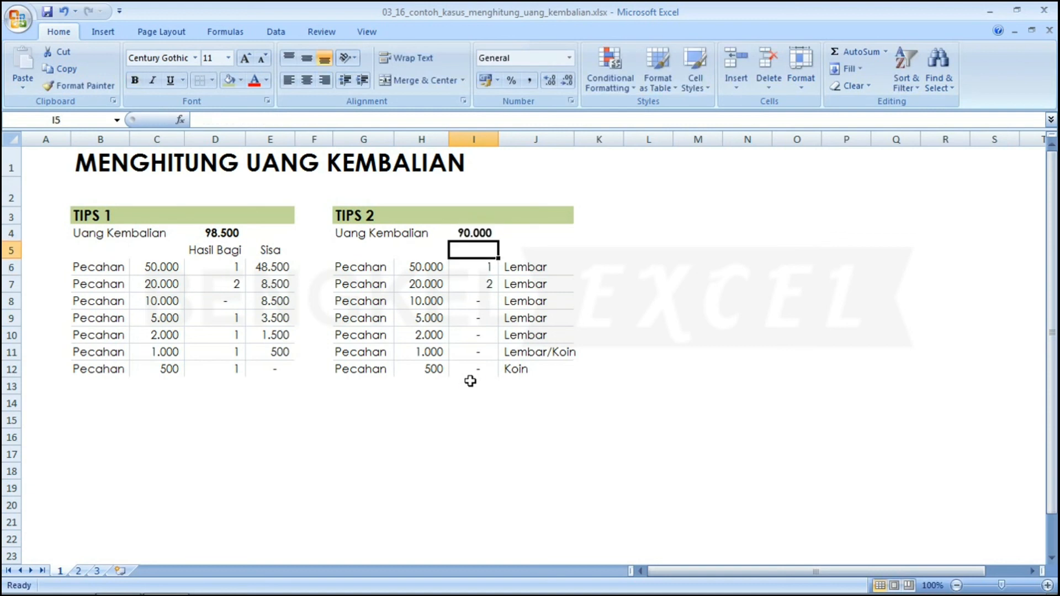
Change the Tips 2 change amount in I4 to 78000.
{"action": "key", "text": "Up"}
{"action": "type", "text": "78000"}
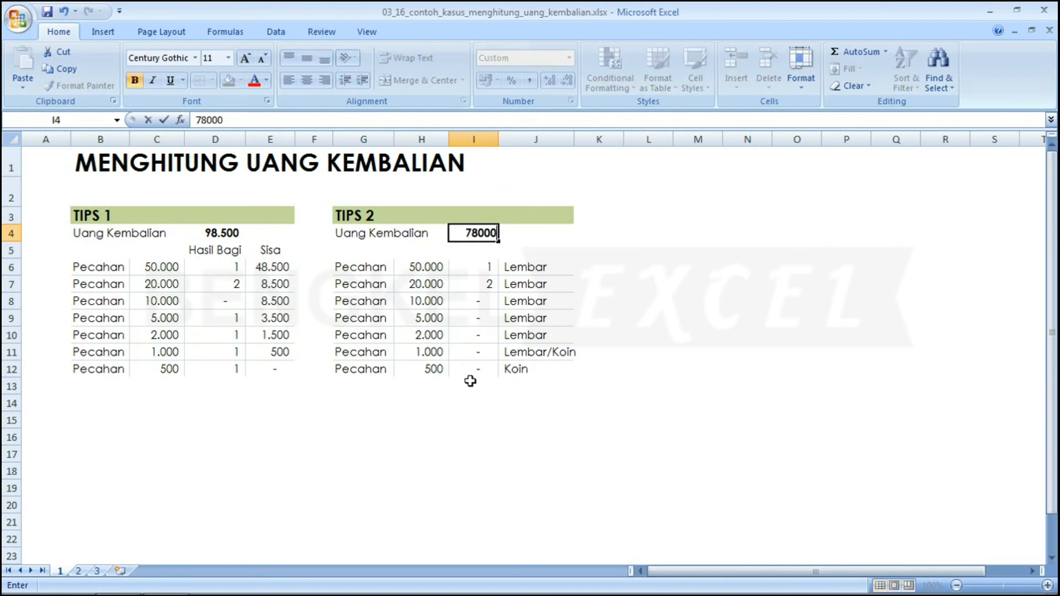
{"action": "key", "text": "Return"}
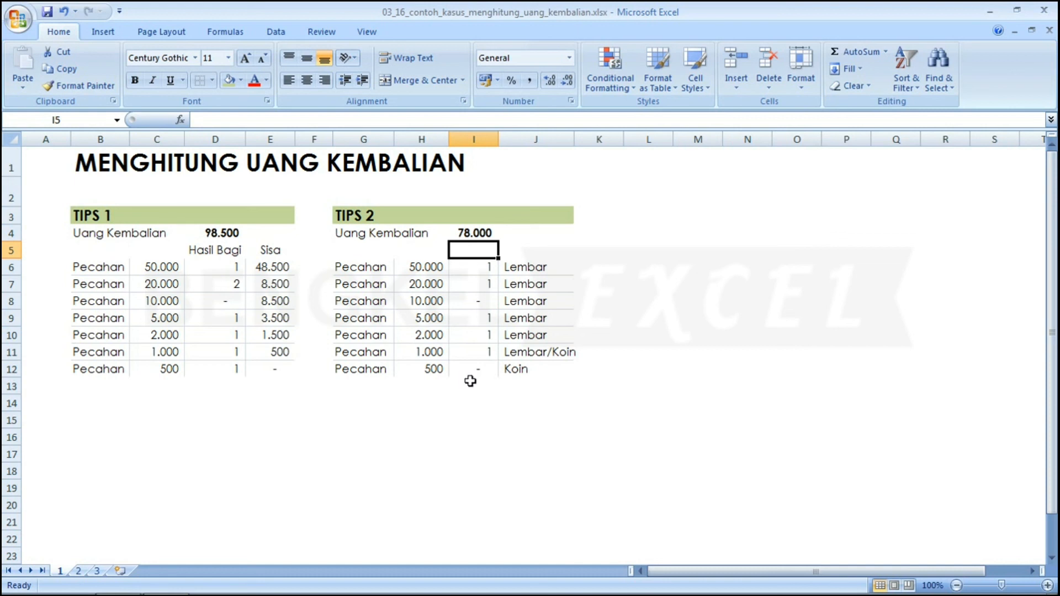
{"action": "key", "text": "Left"}
{"action": "key", "text": "Left"}
{"action": "key", "text": "Left"}
{"action": "key", "text": "Left"}
{"action": "key", "text": "Left"}
{"action": "key", "text": "Down"}
{"action": "key", "text": "Right"}
{"action": "key", "text": "Right"}
{"action": "key", "text": "Right"}
{"action": "key", "text": "Right"}
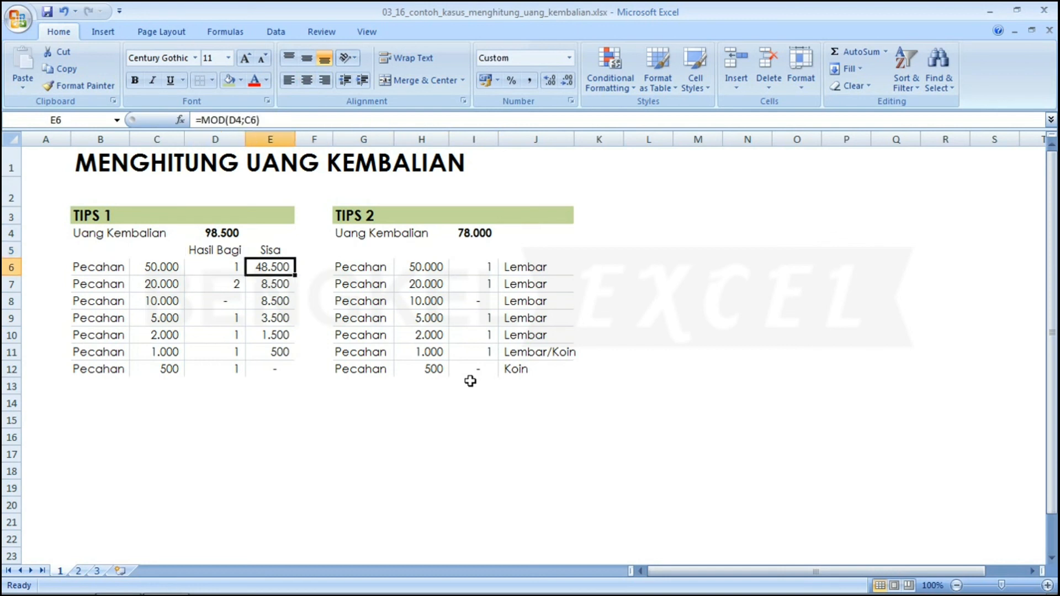
Rewrite the 5.000-row formula as QUOTIENT(MOD(MOD(MOD(I4;H6);H7);H8);H9).
{"action": "key", "text": "Right"}
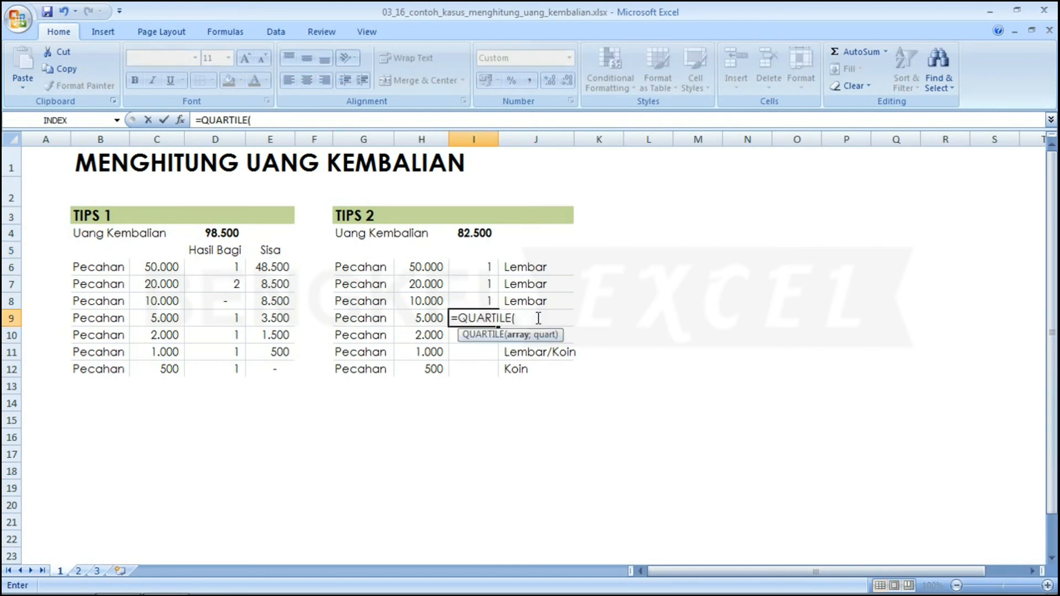
{"action": "key", "text": "BackSpace"}
{"action": "key", "text": "BackSpace"}
{"action": "key", "text": "BackSpace"}
{"action": "key", "text": "BackSpace"}
{"action": "key", "text": "BackSpace"}
{"action": "key", "text": "BackSpace"}
{"action": "key", "text": "BackSpace"}
{"action": "type", "text": "UOTIENT(MOD(MOD(MOD(I4;"}
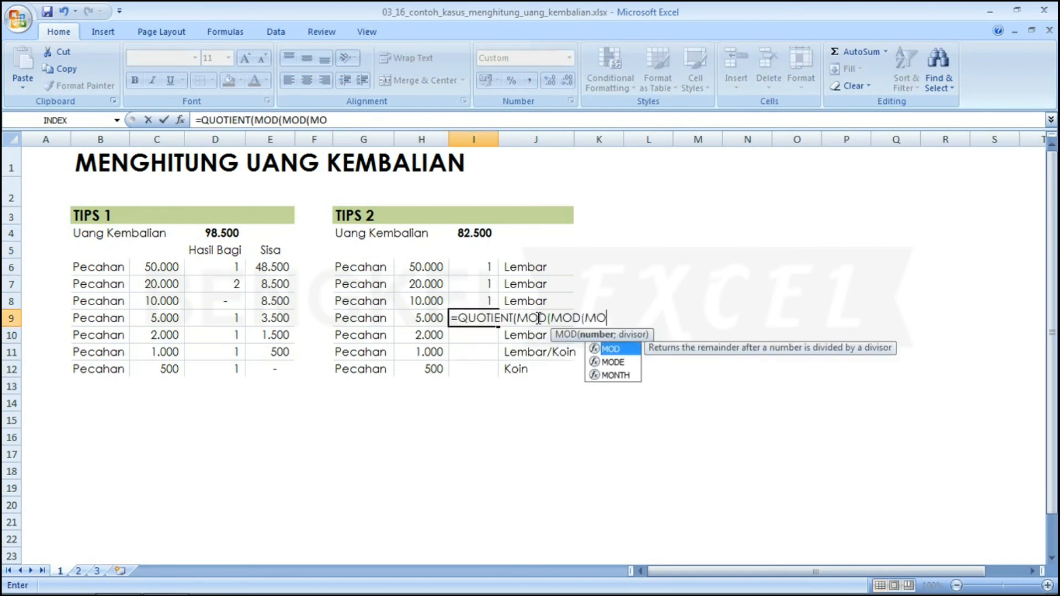
{"action": "left_click", "coordinate": [425, 268]}
{"action": "type", "text": ";"}
{"action": "left_click", "coordinate": [421, 285]}
{"action": "type", "text": ");"}
{"action": "left_click", "coordinate": [417, 301]}
{"action": "type", "text": ");"}
{"action": "left_click", "coordinate": [415, 317]}
{"action": "key", "text": "Return"}
Enter the 2.000-row formula nesting MOD of I4 by H6–H9, divided by H10.
{"action": "type", "text": "=Q"}
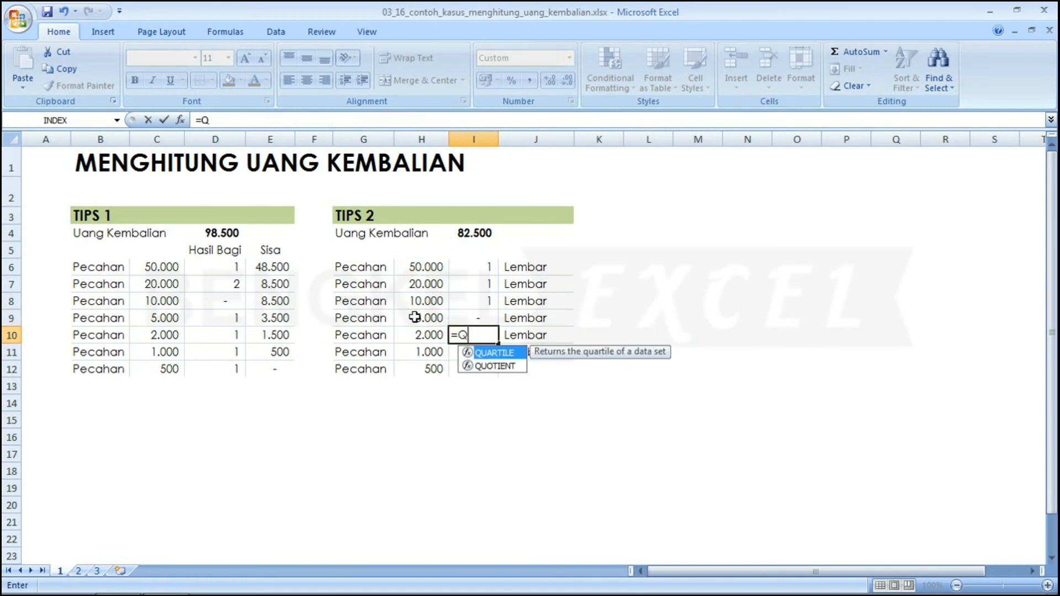
{"action": "type", "text": "UOTIENT(MOD(MOD(MOD(MOD(I4;"}
{"action": "left_click", "coordinate": [426, 267]}
{"action": "type", "text": ");"}
{"action": "left_click", "coordinate": [421, 284]}
{"action": "type", "text": ");H8);H9);"}
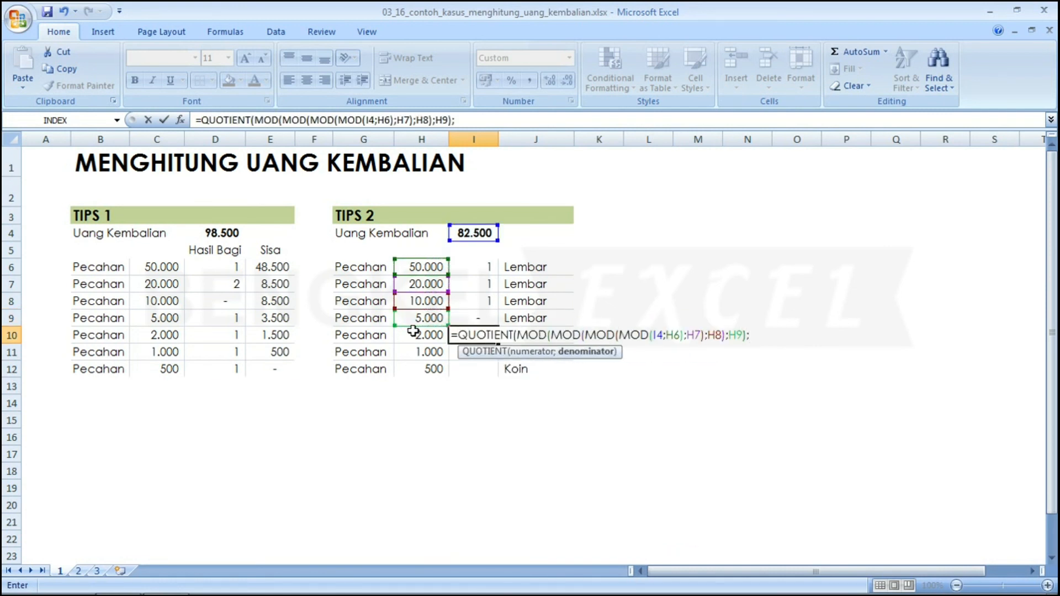
{"action": "left_click", "coordinate": [412, 334]}
{"action": "key", "text": "Return"}
Enter the 1.000-row formula nesting MOD of I4 by H6–H10, divided by H11.
{"action": "type", "text": "=QUOTIENT(MOD(MOD(MOD(MOD(MOD(I4;"}
{"action": "left_click", "coordinate": [425, 267]}
{"action": "type", "text": ");"}
{"action": "left_click", "coordinate": [421, 284]}
{"action": "type", "text": ");"}
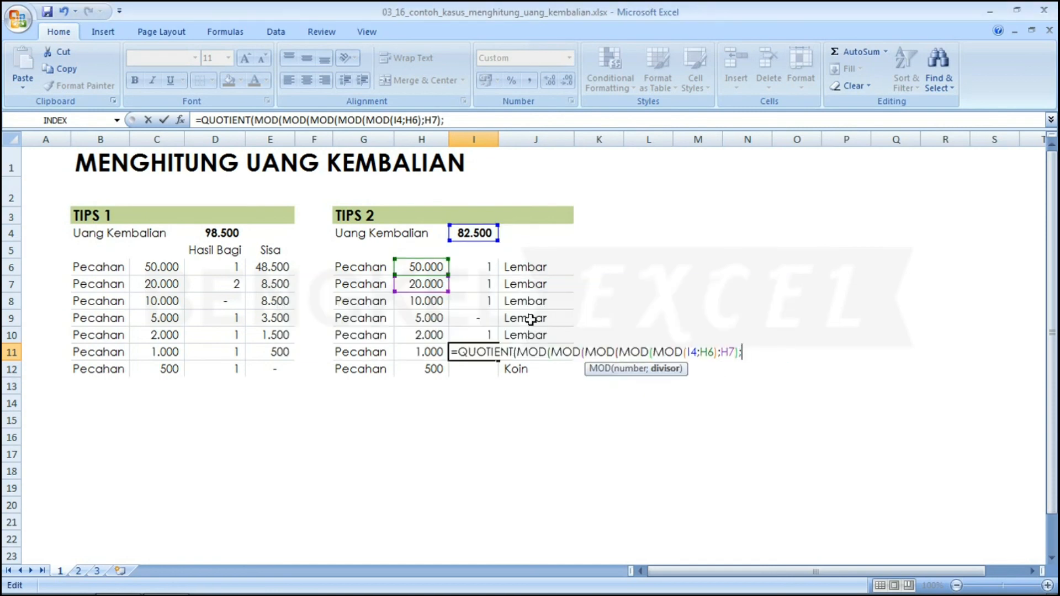
{"action": "type", "text": "H8);H9);"}
{"action": "left_click", "coordinate": [419, 335]}
{"action": "type", "text": ");"}
{"action": "left_click", "coordinate": [417, 354]}
{"action": "key", "text": "Return"}
Attempt the 500-row formula, which fails with a too-few-arguments warning that gets dismissed.
{"action": "type", "text": "=QUOTIENT(MOD(MOD(MOD(MOD(MOD(MOD(I4;"}
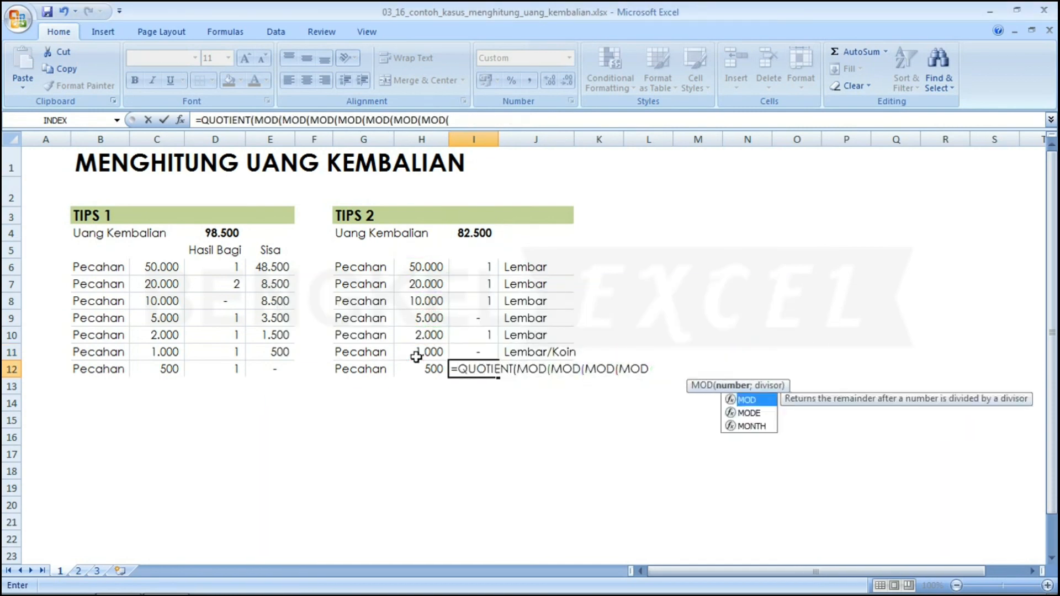
{"action": "left_click", "coordinate": [431, 268]}
{"action": "type", "text": ");"}
{"action": "left_click", "coordinate": [421, 285]}
{"action": "type", "text": ");H8);H9);"}
{"action": "key", "text": "Return"}
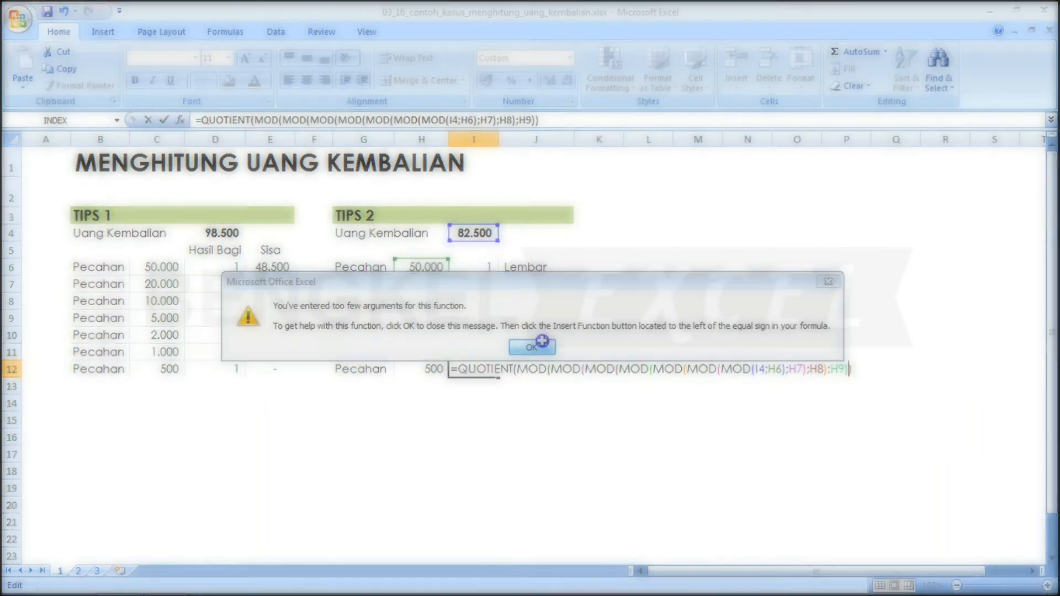
{"action": "type", "text": ");"}
{"action": "left_click", "coordinate": [432, 368]}
{"action": "key", "text": "Escape"}
{"action": "type", "text": "=QUOTIENT(MOD(MOD(MOD(MOD(MOD(MOD(I4;"}
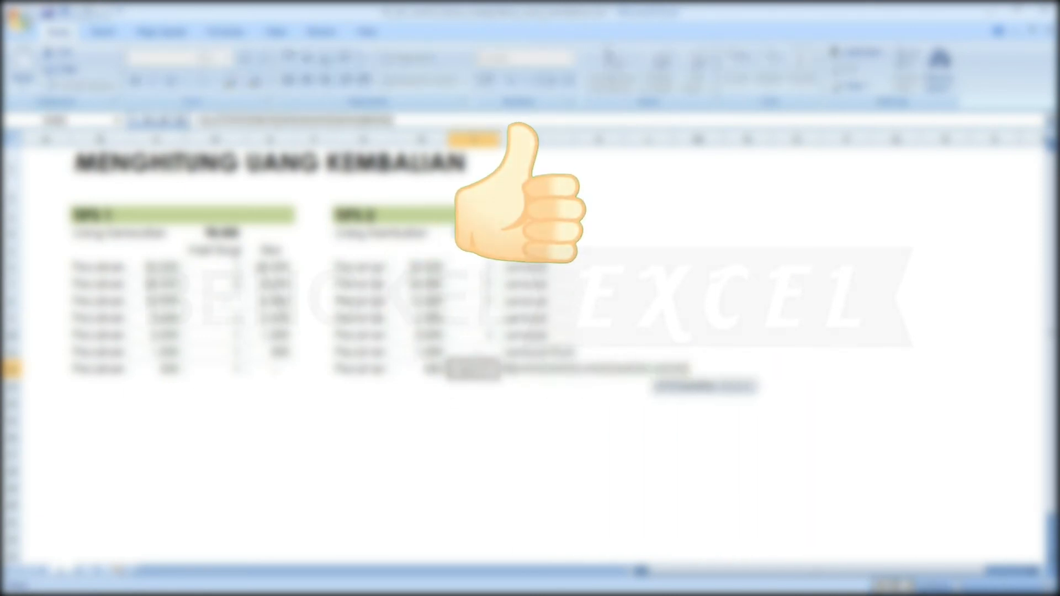
{"action": "left_click", "coordinate": [427, 267]}
{"action": "type", "text": ");"}
{"action": "left_click", "coordinate": [424, 284]}
{"action": "type", "text": ")"}
{"action": "left_click", "coordinate": [422, 301]}
{"action": "left_click", "coordinate": [420, 318]}
{"action": "left_click", "coordinate": [414, 335]}
{"action": "key", "text": "Return"}
{"action": "key", "text": "Escape"}
{"action": "key", "text": "Escape"}
{"action": "key", "text": "Up"}
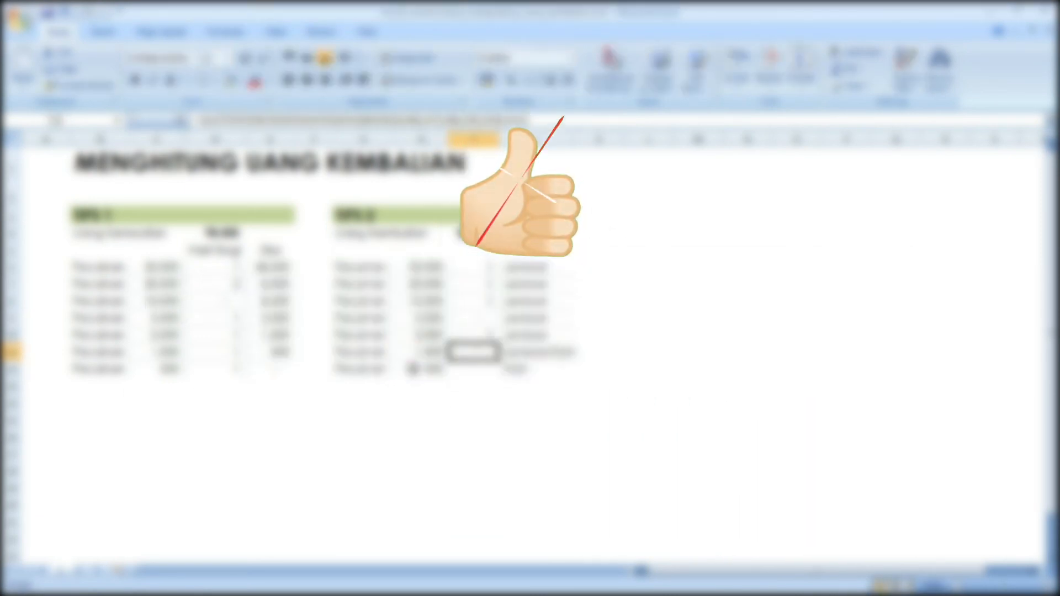
{"action": "key", "text": "Down"}
{"action": "type", "text": "=QUOTIENT(MO"}
{"action": "key", "text": "Escape"}
{"action": "key", "text": "Escape"}
{"action": "type", "text": "=QUOTIENT(MOD(MOD(MOD(MOD(MOD(MOD(I4;"}
{"action": "left_click", "coordinate": [422, 269]}
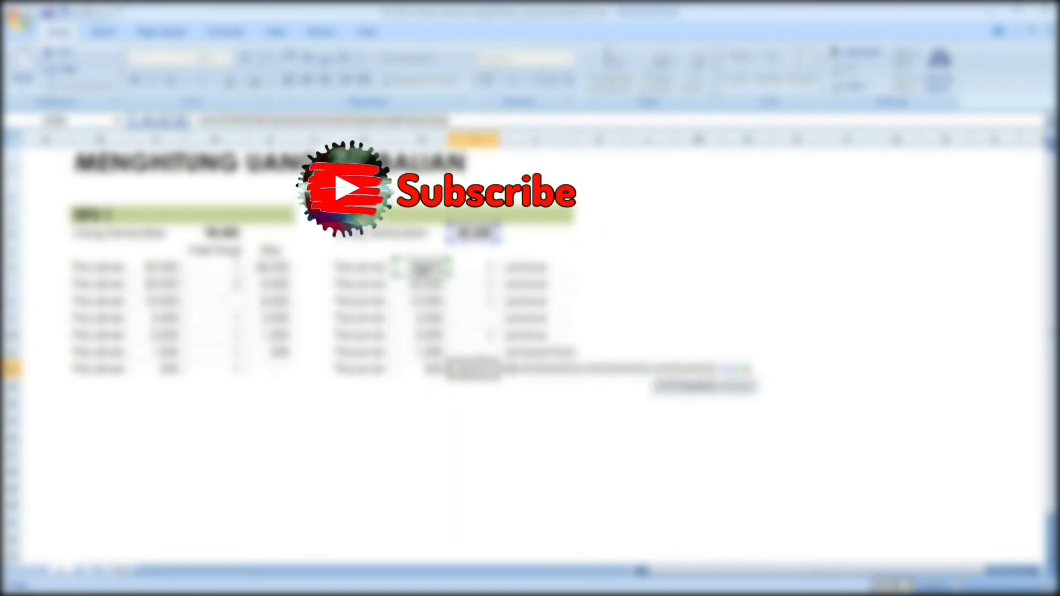
{"action": "type", "text": ");"}
{"action": "left_click", "coordinate": [421, 285]}
{"action": "type", "text": ");"}
{"action": "left_click", "coordinate": [418, 301]}
{"action": "type", "text": ");"}
{"action": "left_click", "coordinate": [418, 317]}
{"action": "type", "text": ");"}
{"action": "left_click", "coordinate": [417, 335]}
{"action": "type", "text": ");"}
{"action": "left_click", "coordinate": [417, 353]}
{"action": "type", "text": ");"}
{"action": "left_click", "coordinate": [418, 368]}
{"action": "key", "text": "Return"}
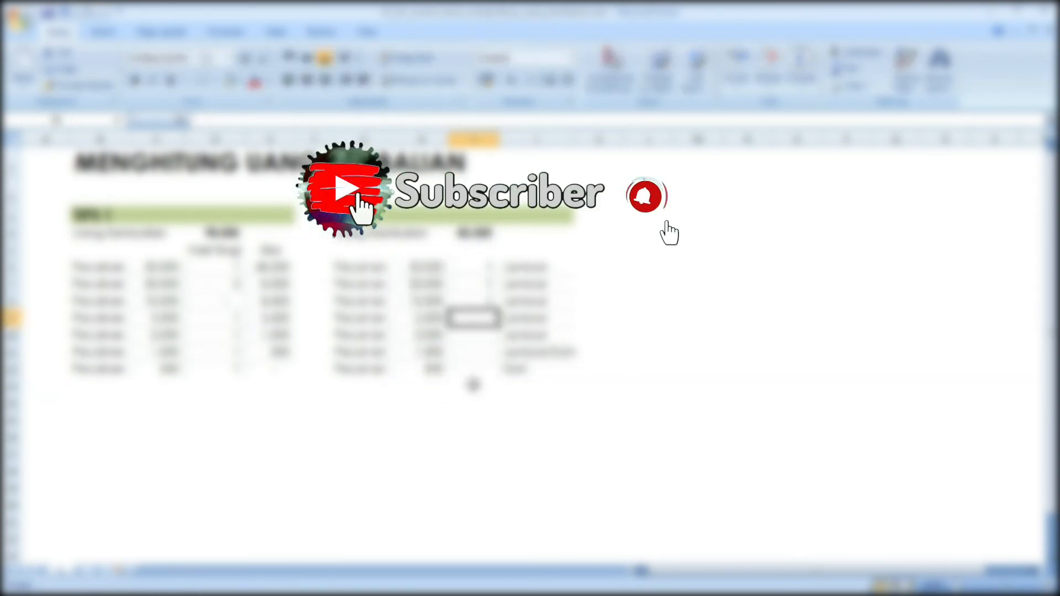